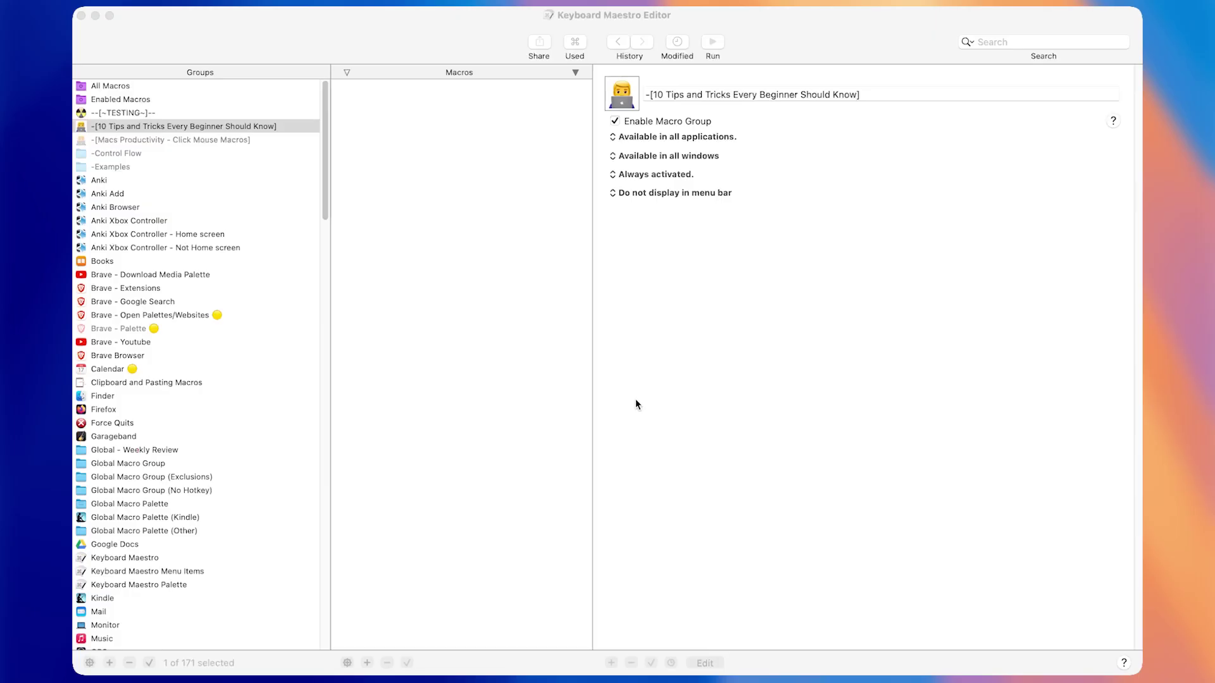
Create a new macro in the "10 Tips and Tricks Every Beginner Should Know" group
click(546, 262)
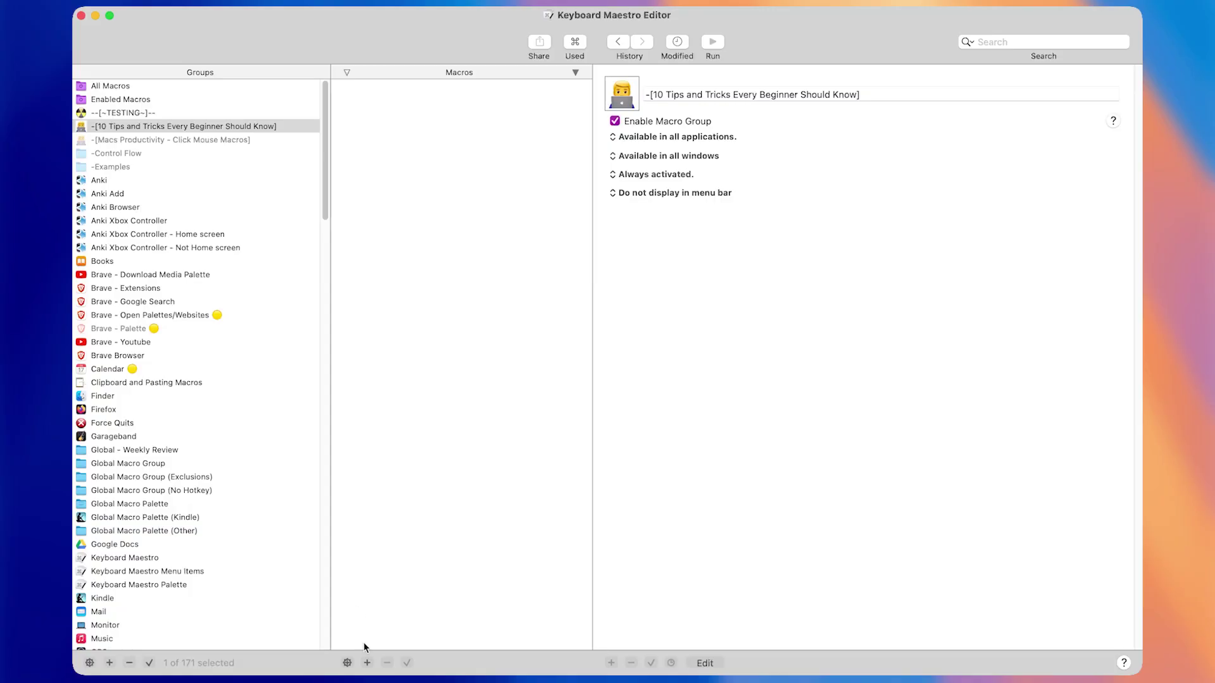
click(367, 662)
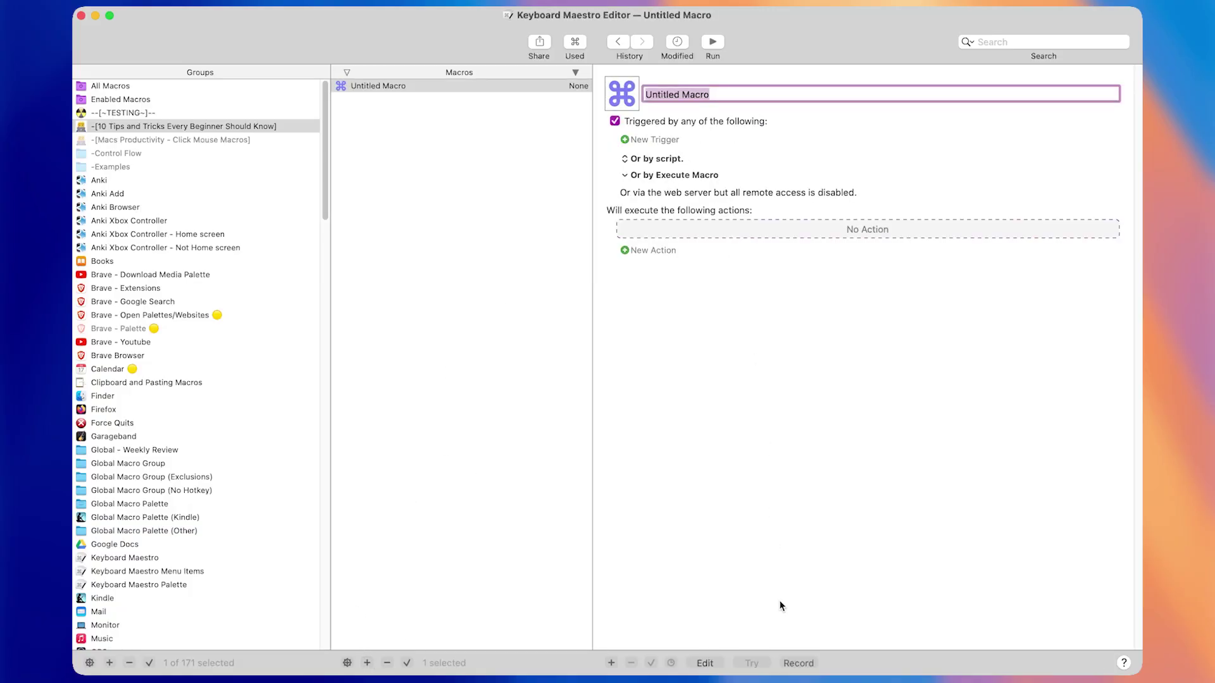
Record two sample mouse clicks inside the editor window into the new macro and stop recording
click(799, 664)
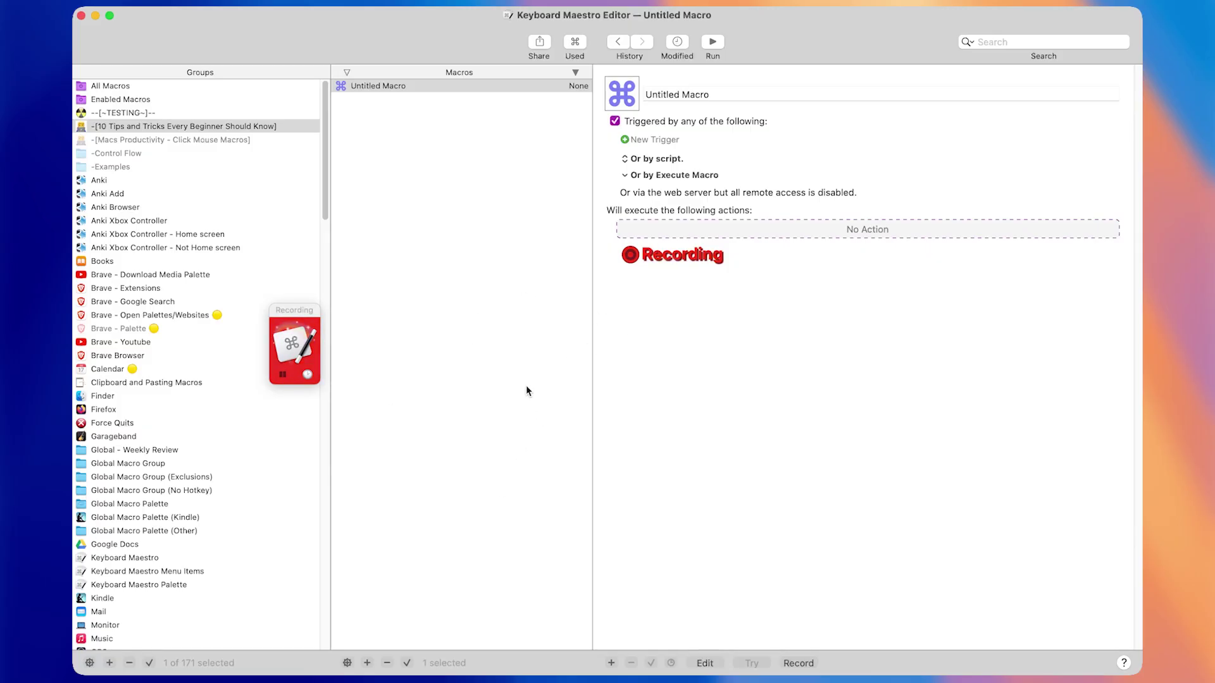
click(408, 138)
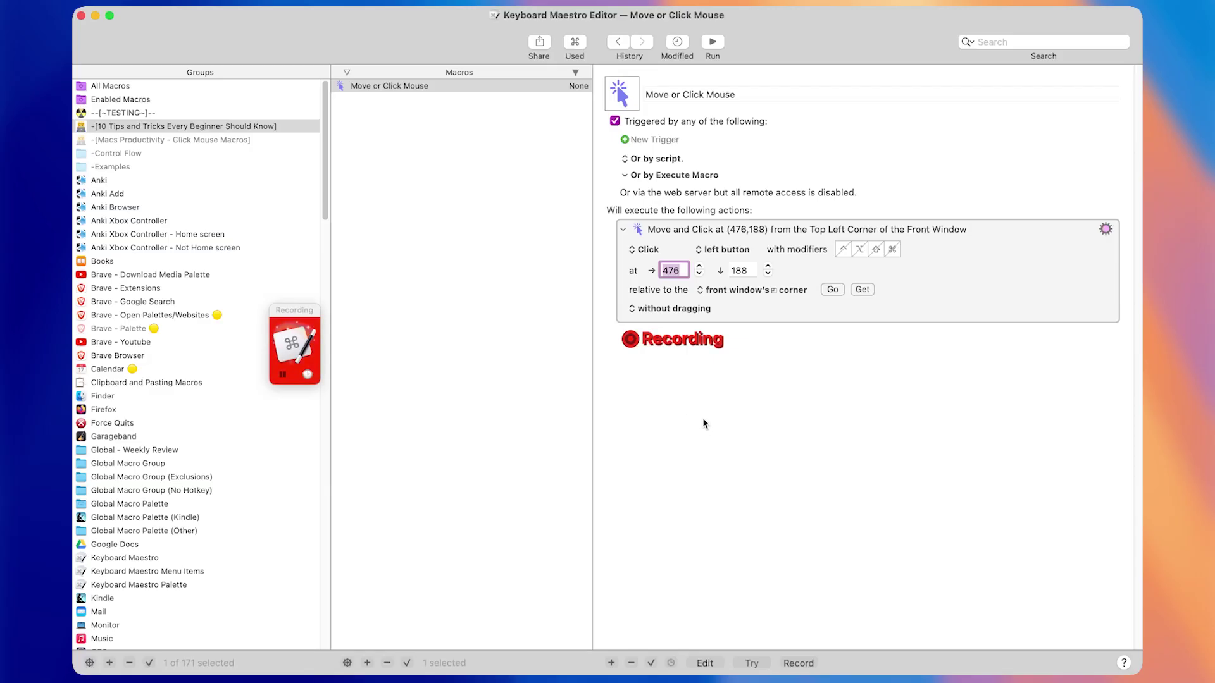
click(789, 447)
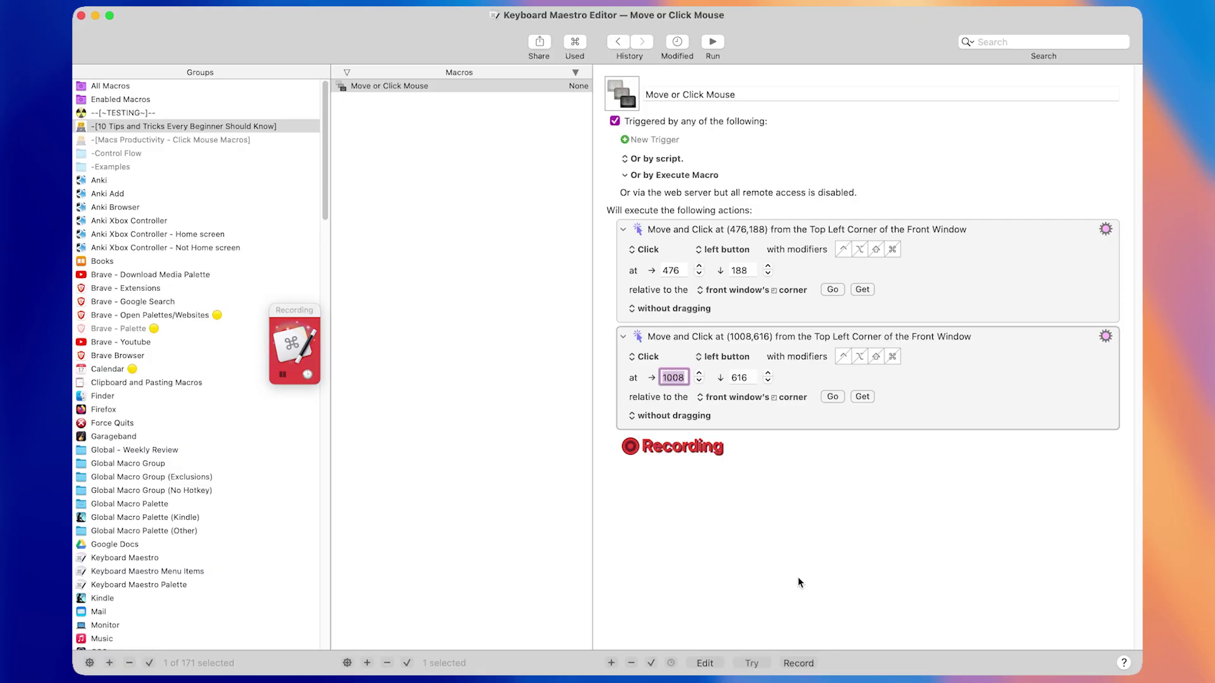
click(790, 664)
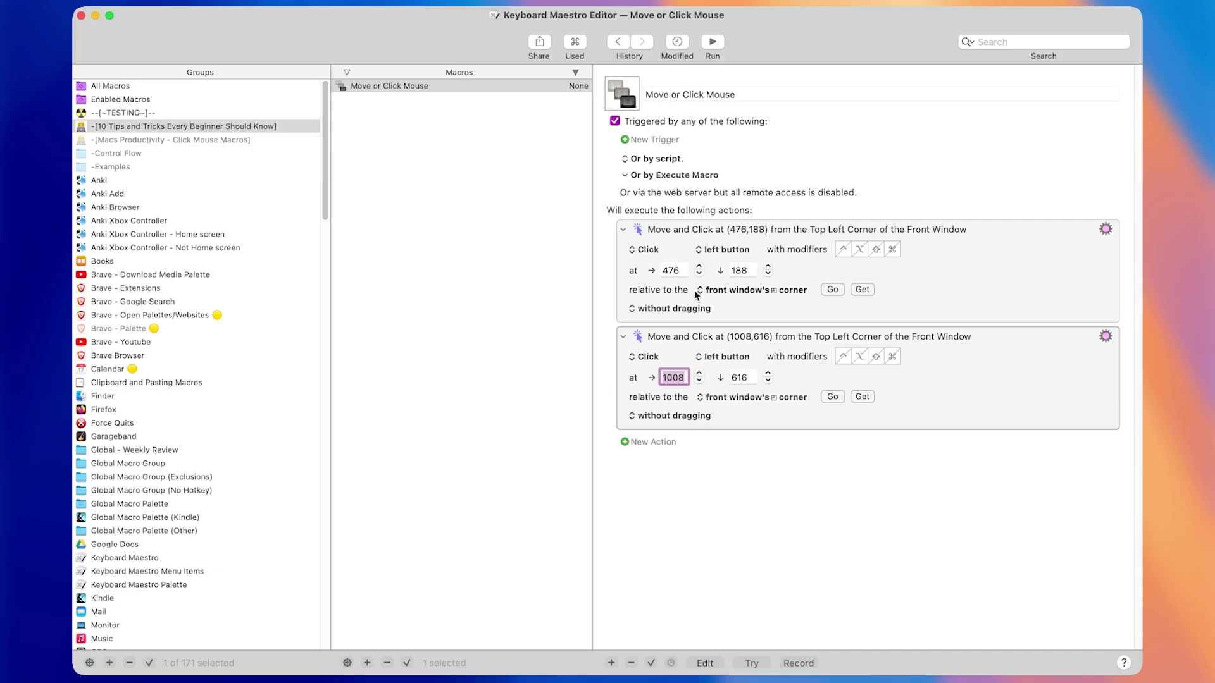
Select both recorded mouse-click actions and undo the recording to empty the macro
click(953, 366)
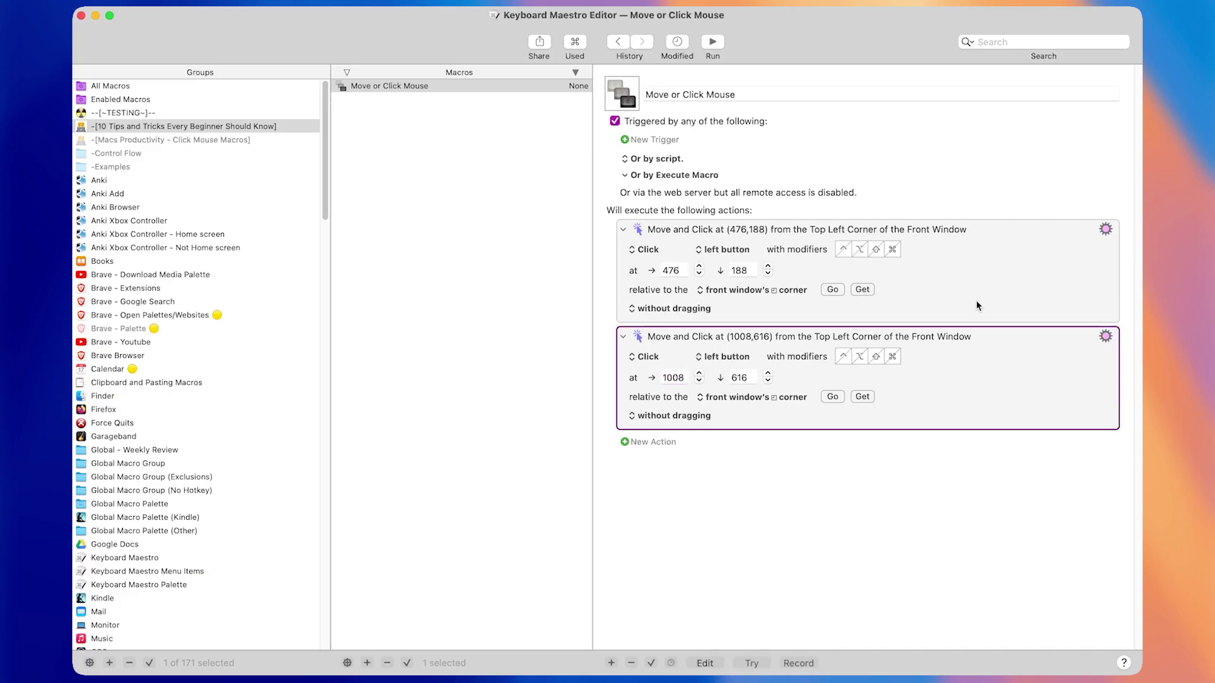
shift+click(952, 320)
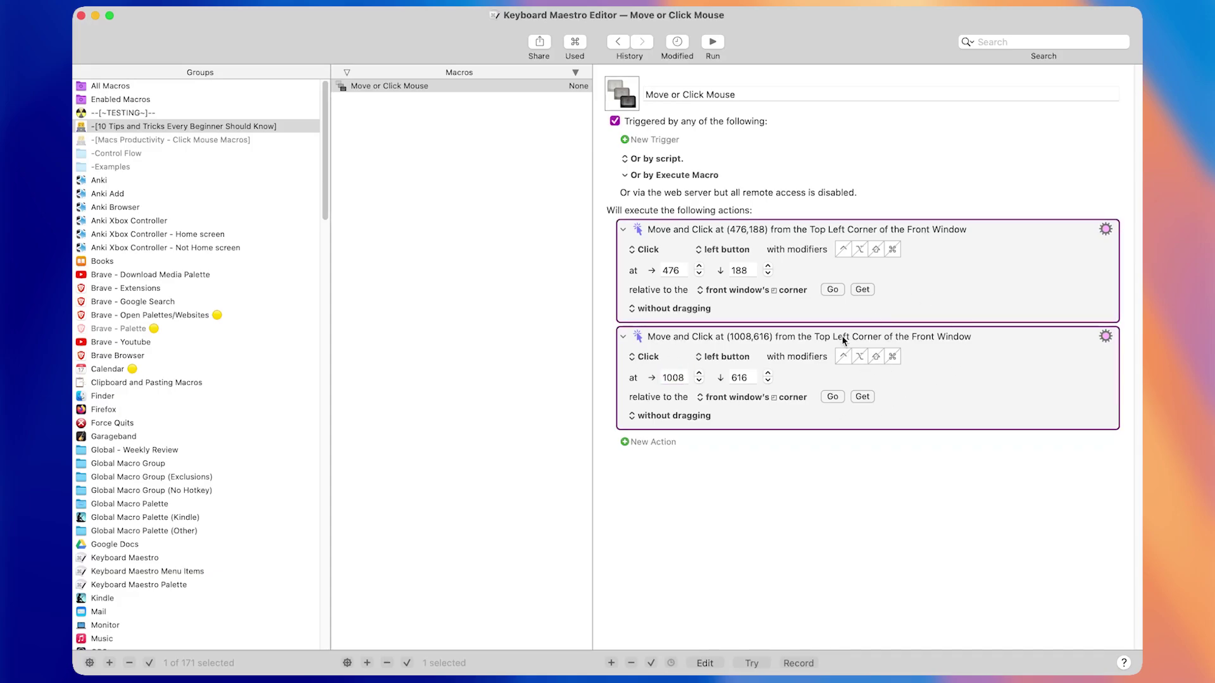
key(super+z)
key(super+z)
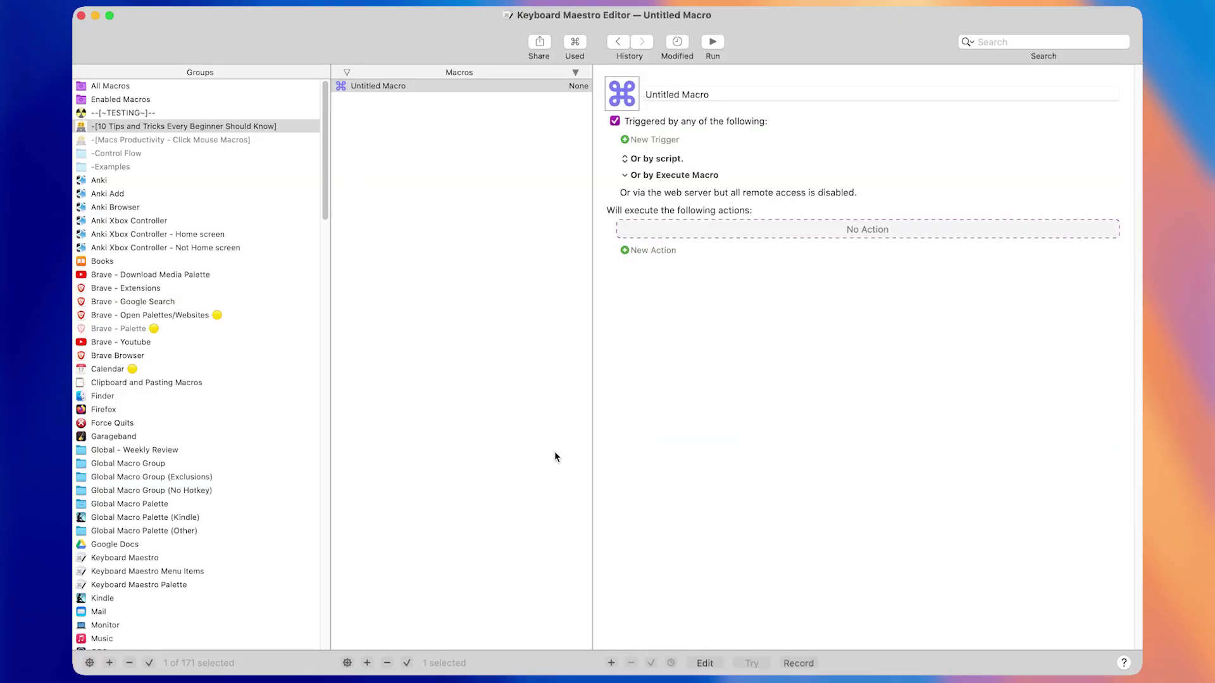
In Brave, rehearse opening the login form of forum.keyboardmaestro.com in a new tab, close that tab and return to Keyboard Maestro
click(462, 658)
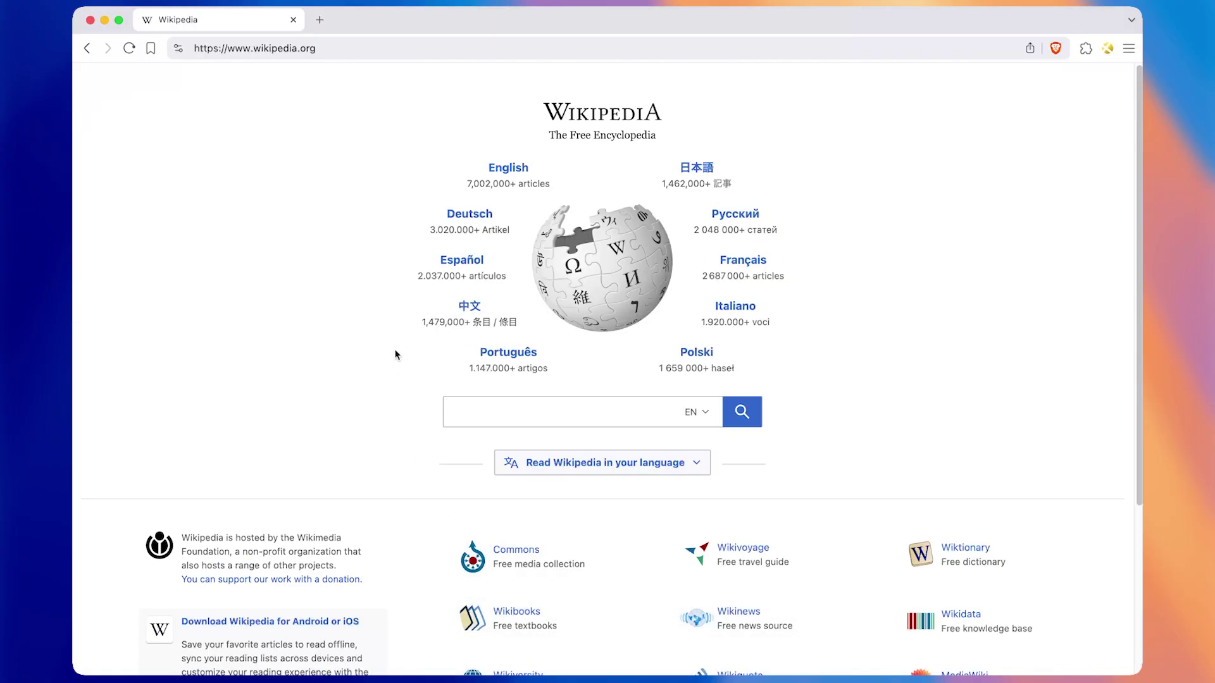
key(super+t)
text(forum)
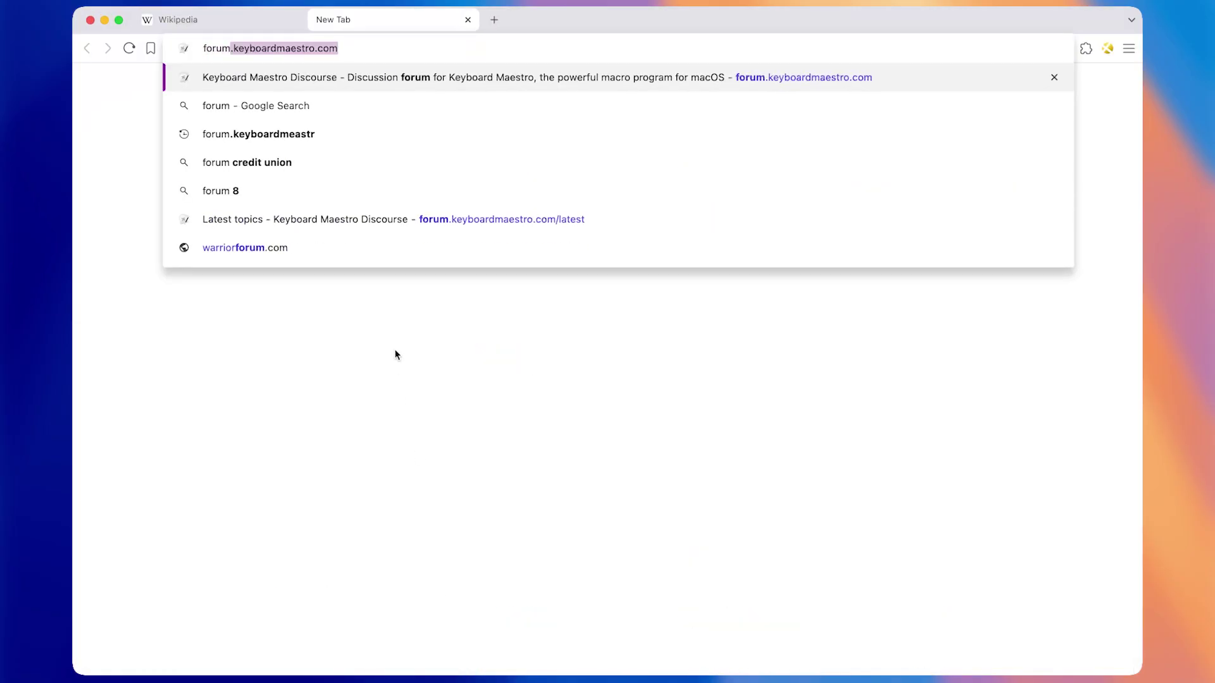
key(Return)
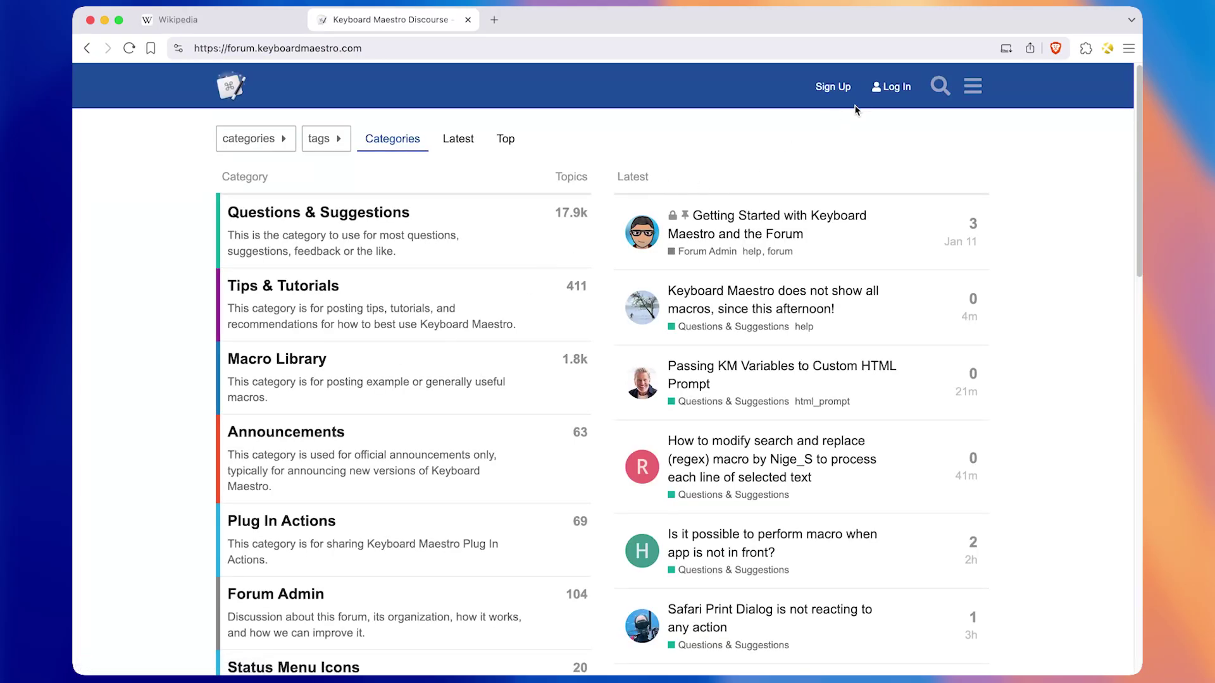
click(883, 89)
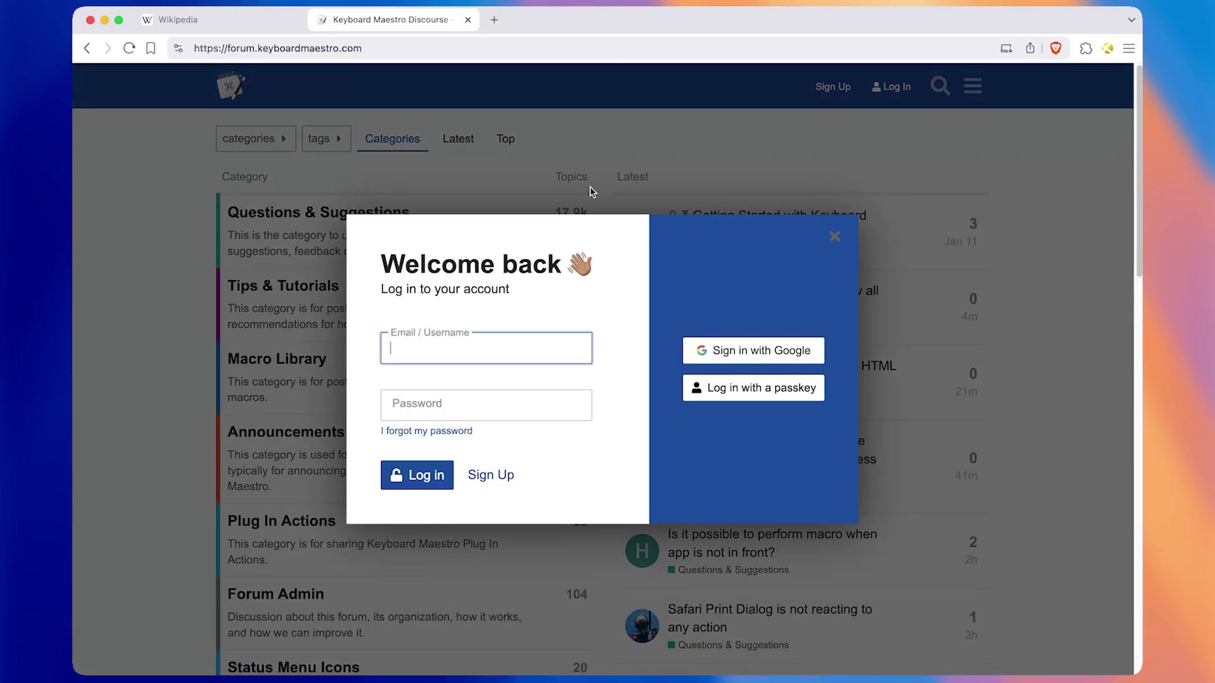
click(467, 19)
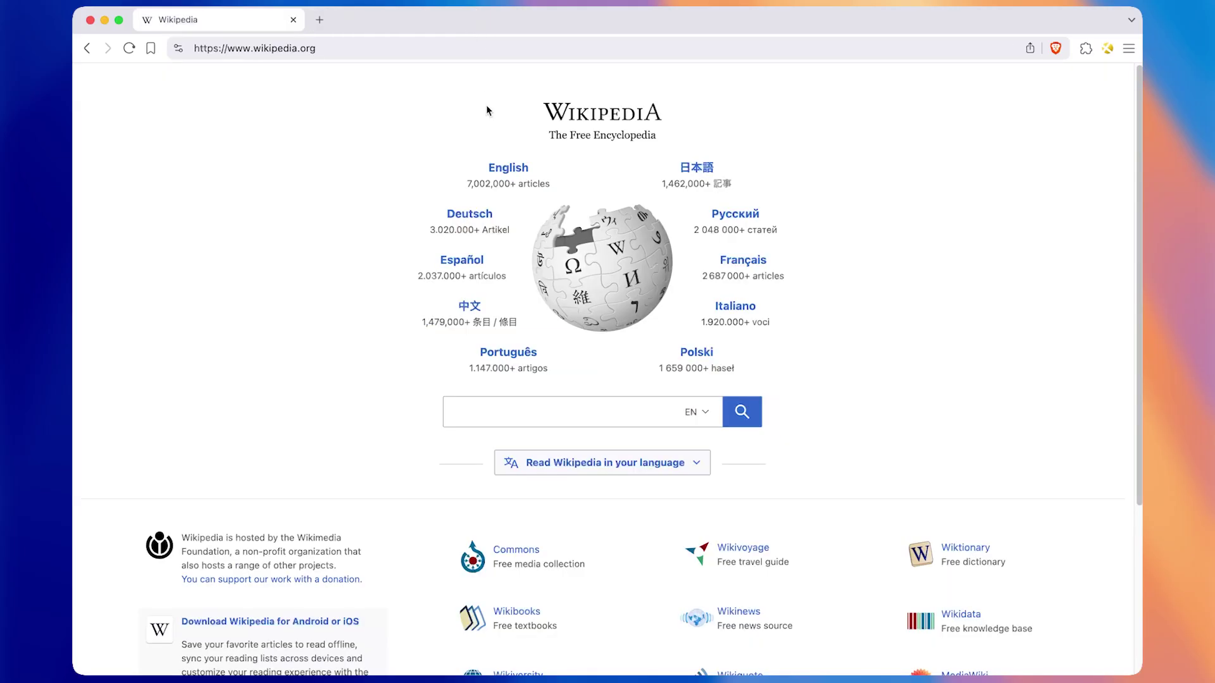
key(super+Tab)
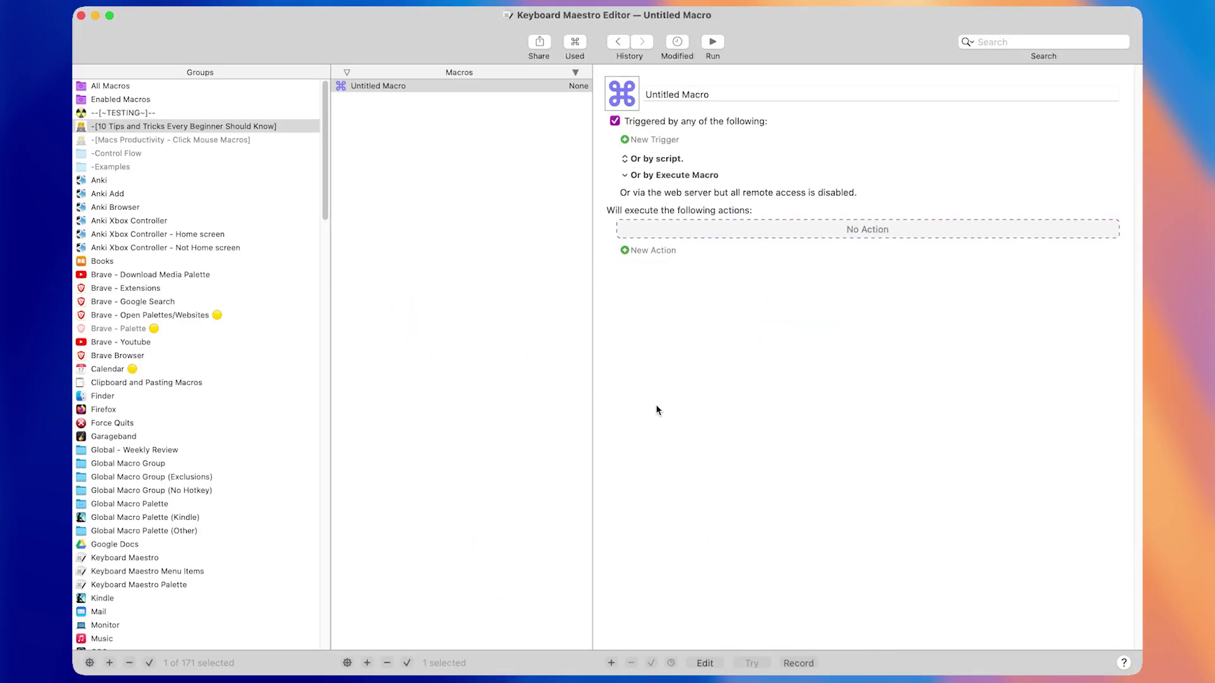
Start recording the empty macro, switch to Brave and load forum.keyboardmaestro.com in a new tab
click(797, 665)
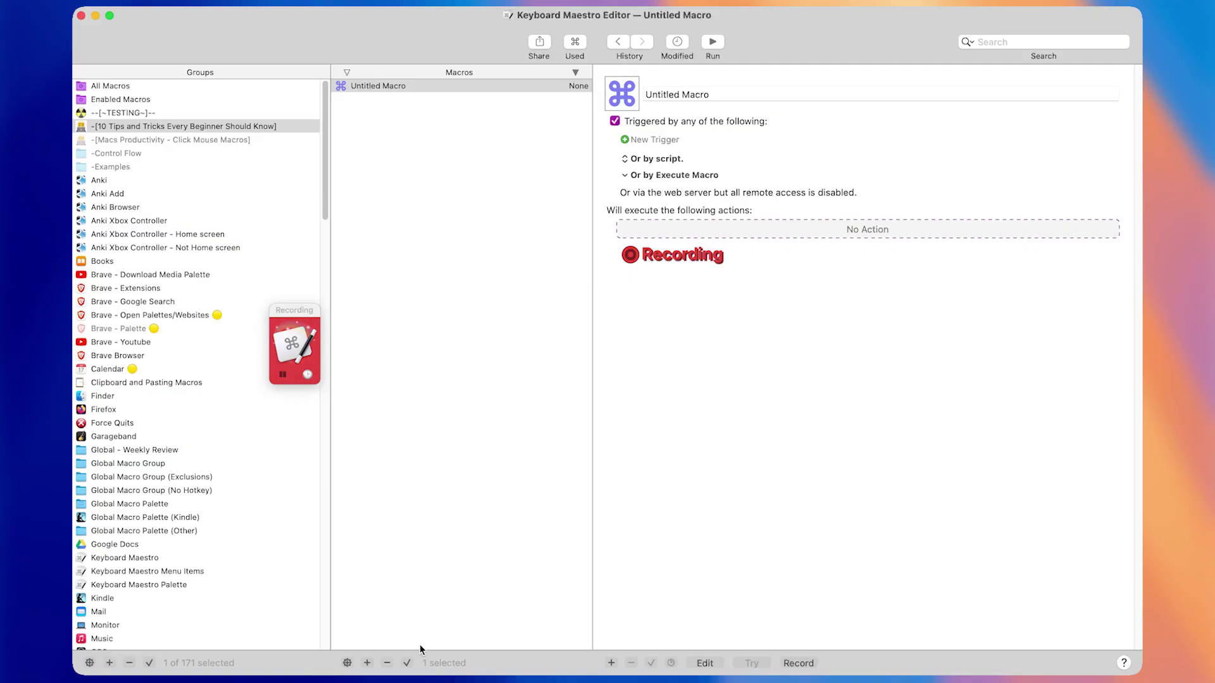
mouse_move(455, 672)
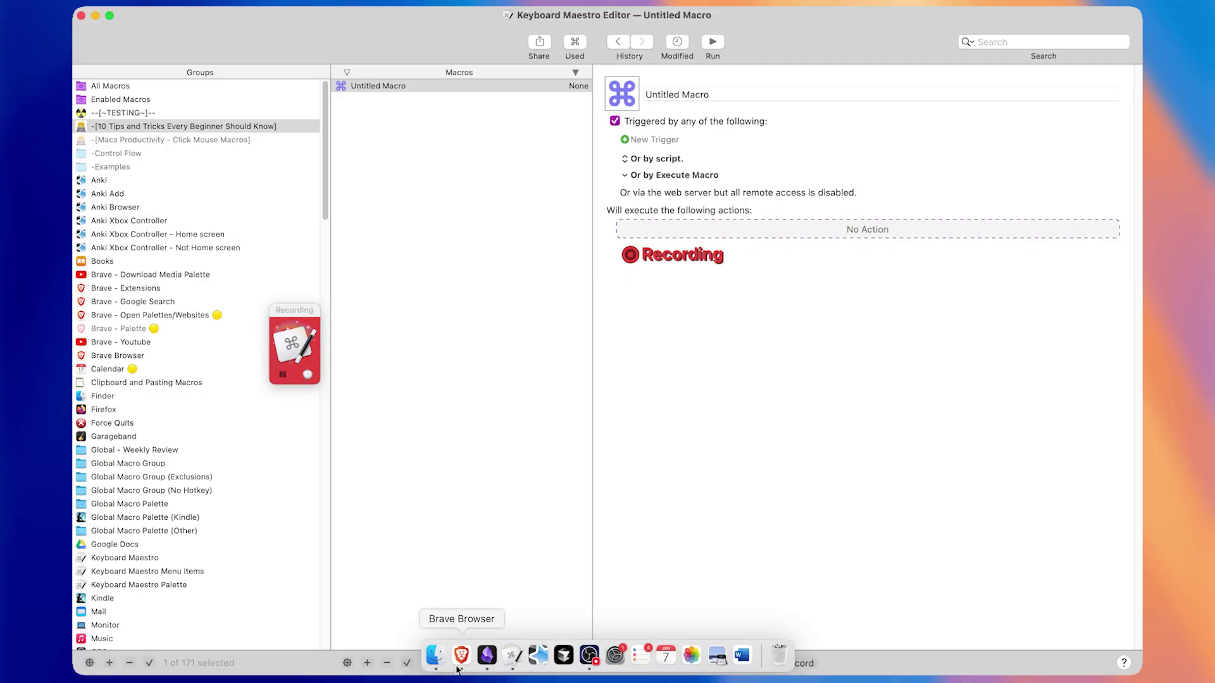
click(458, 669)
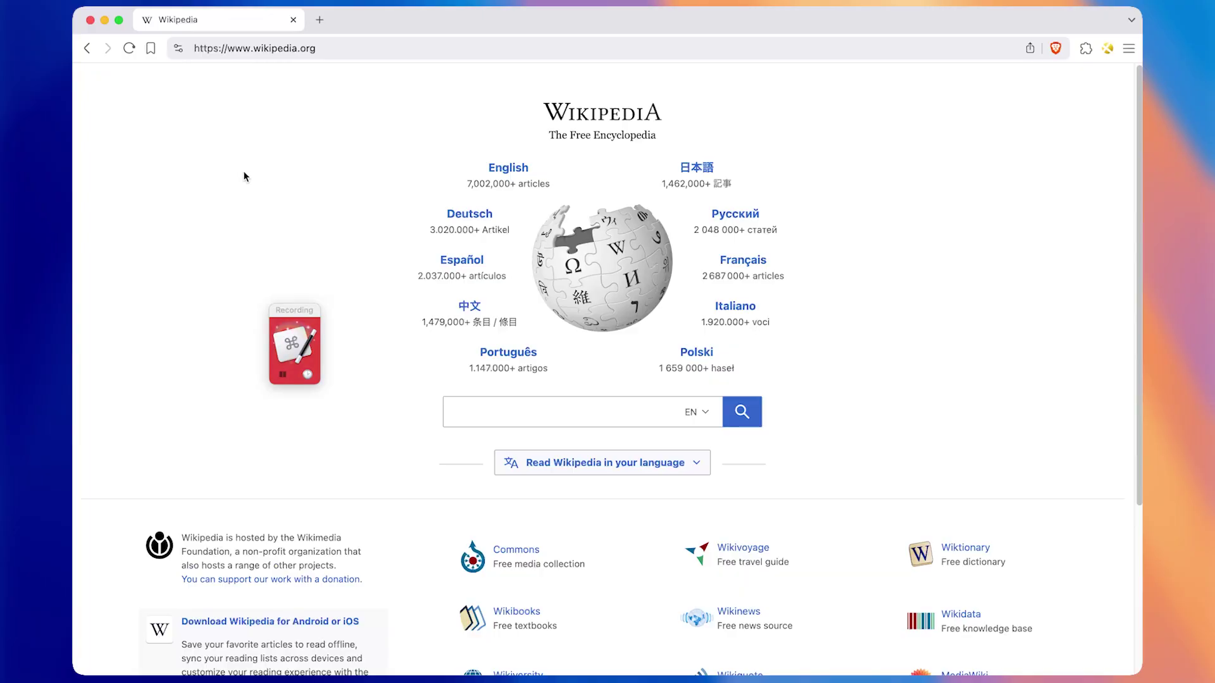
key(super+t)
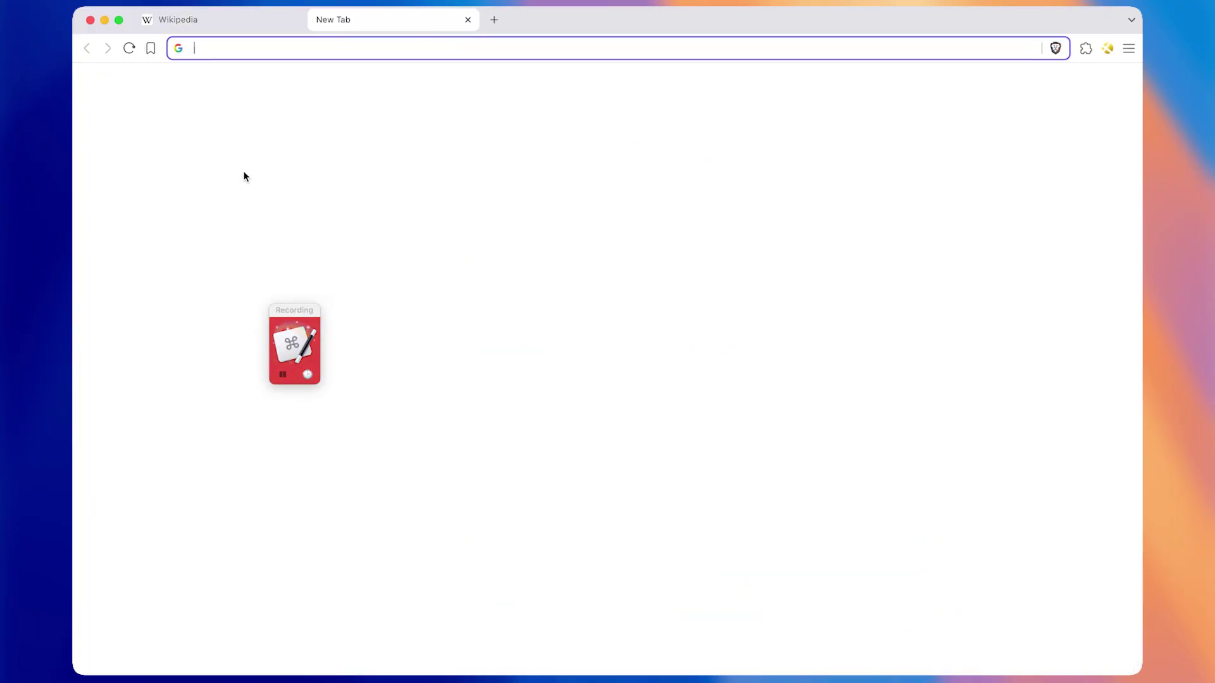
text(forum.keyb)
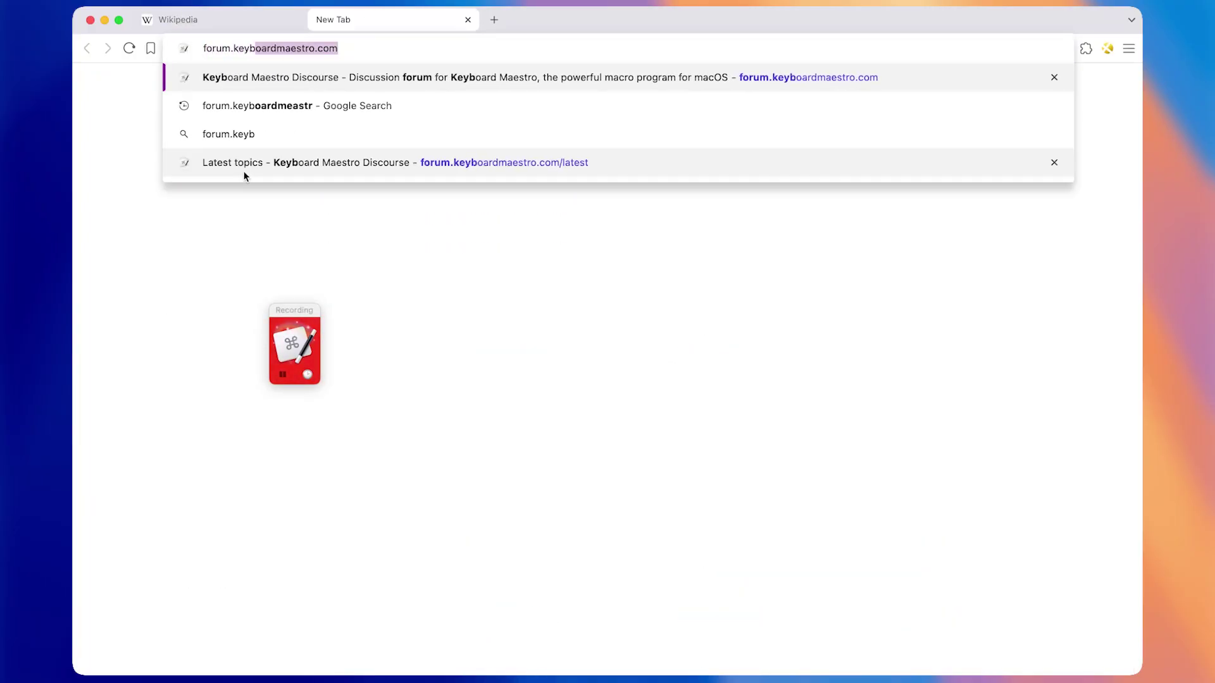
text(oardmaestro.com)
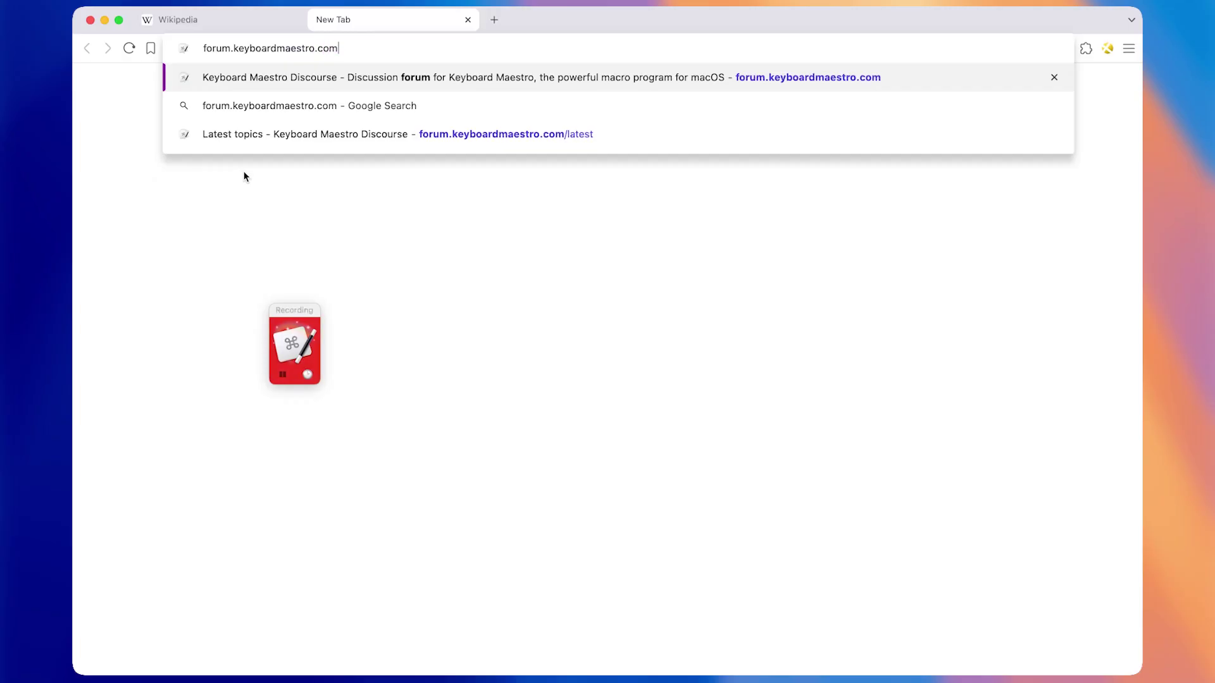
key(Return)
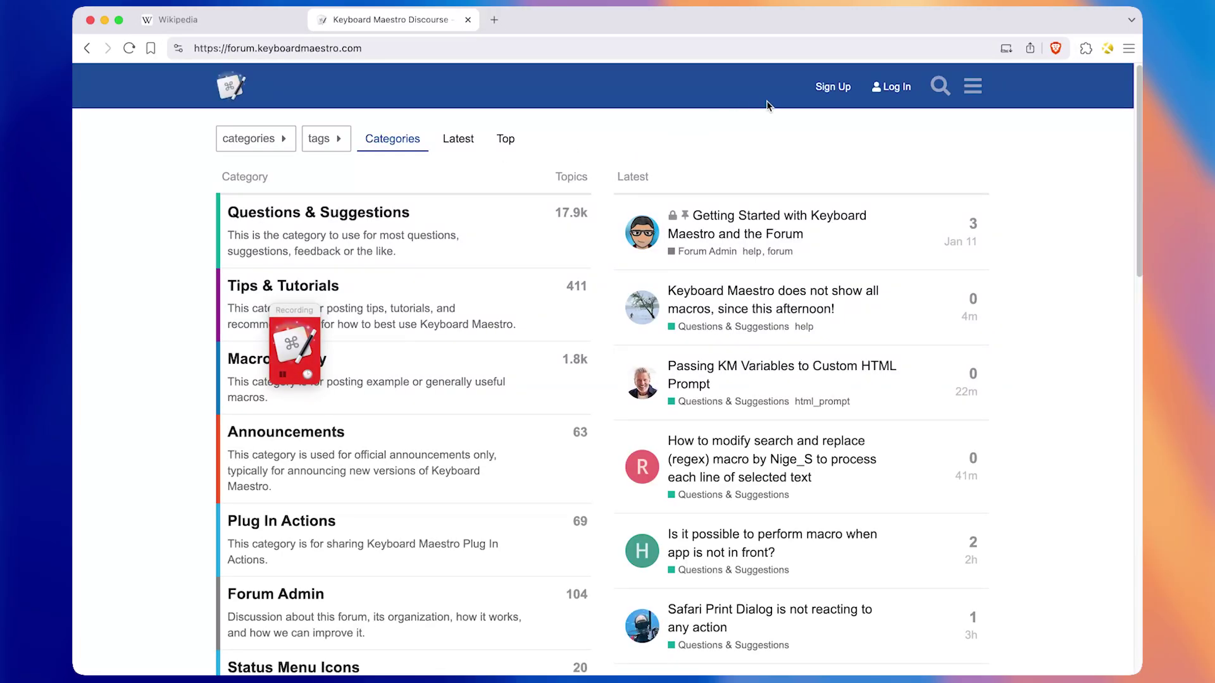
Open the forum's login form, switch back to Keyboard Maestro and stop the recording
click(880, 88)
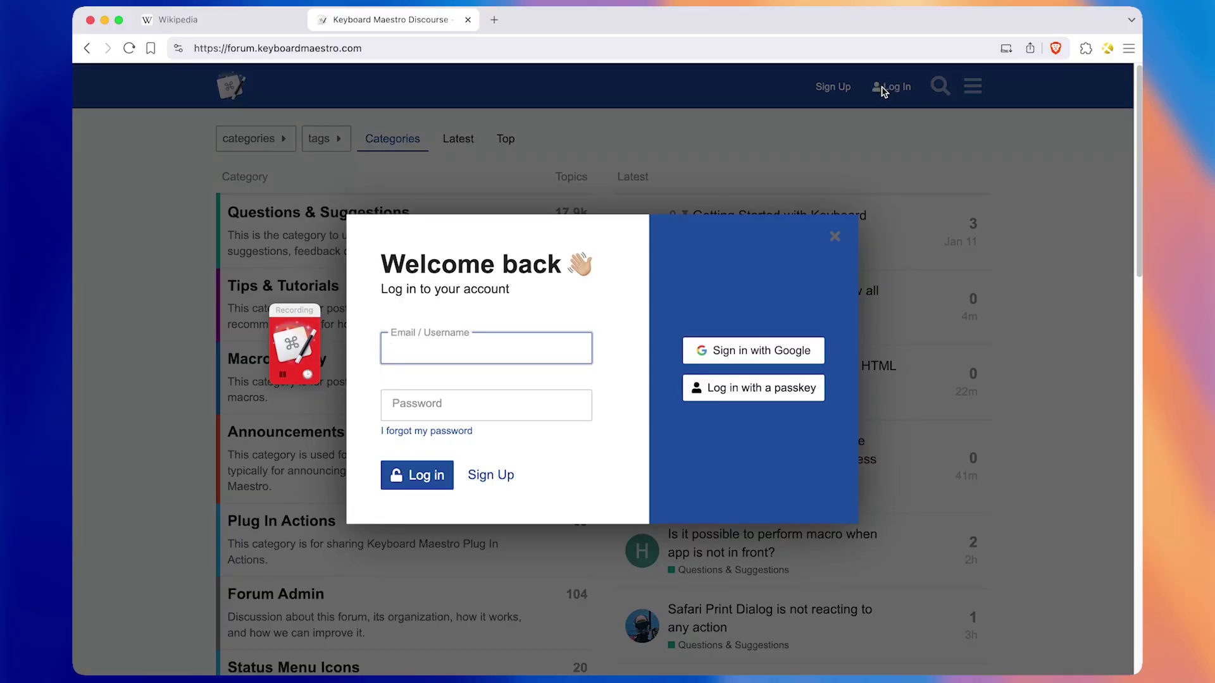
mouse_move(476, 672)
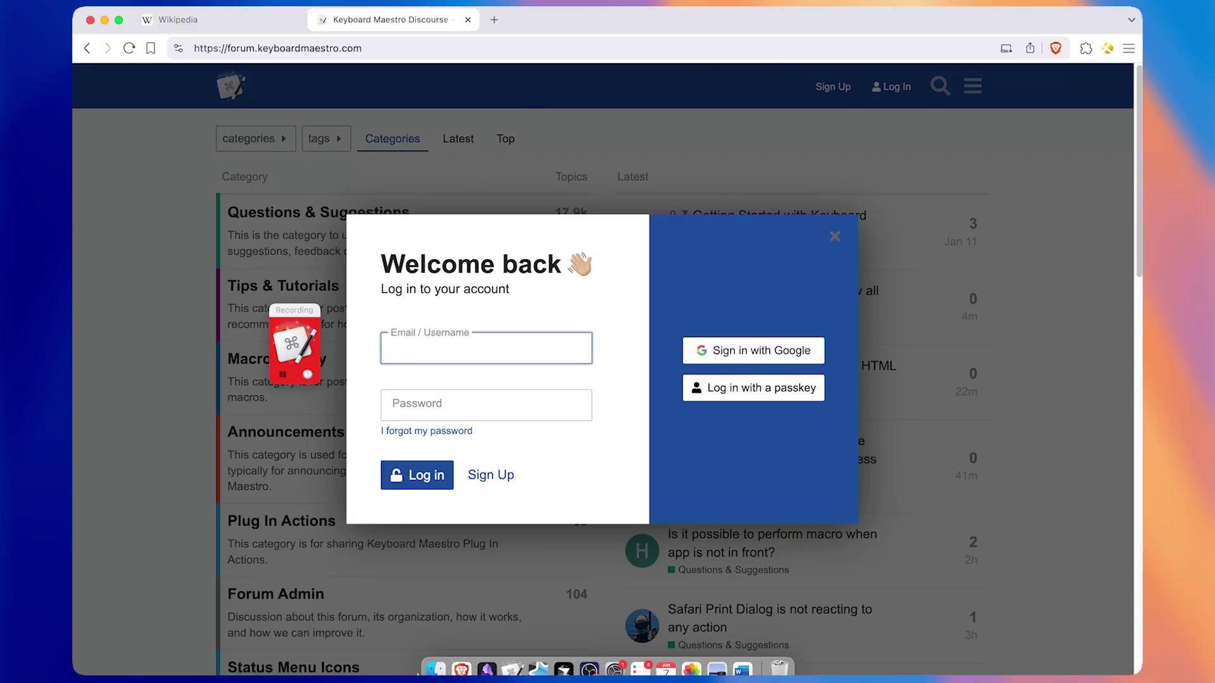
click(512, 655)
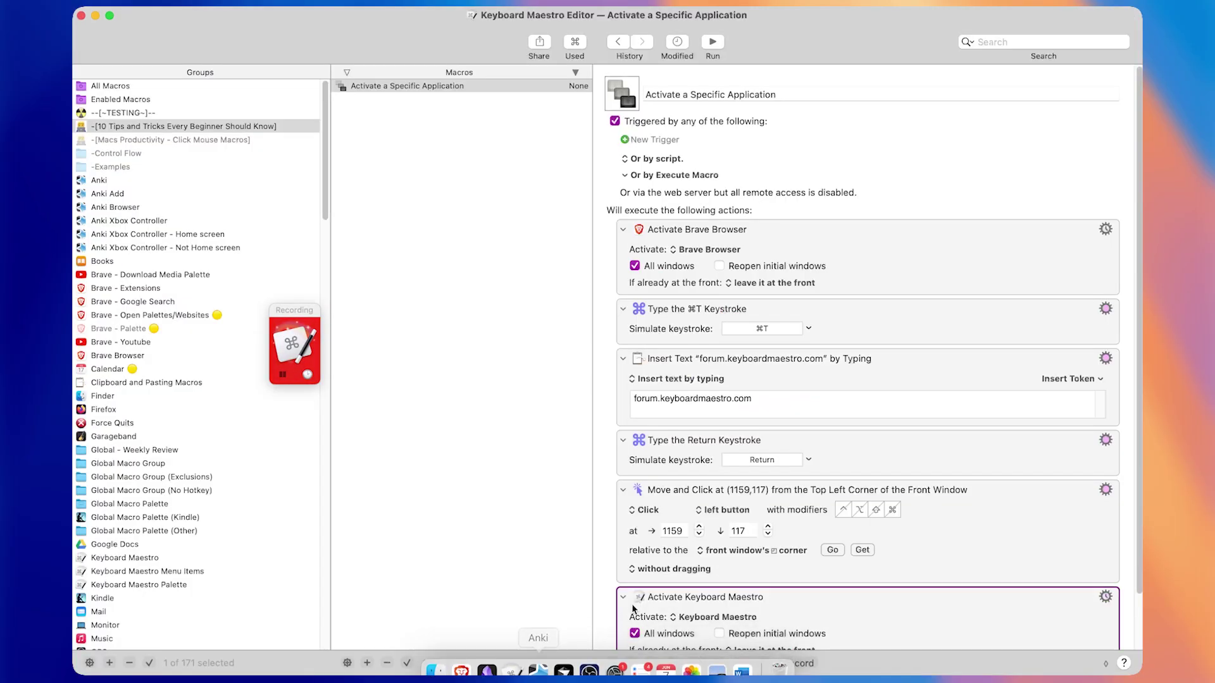
click(799, 663)
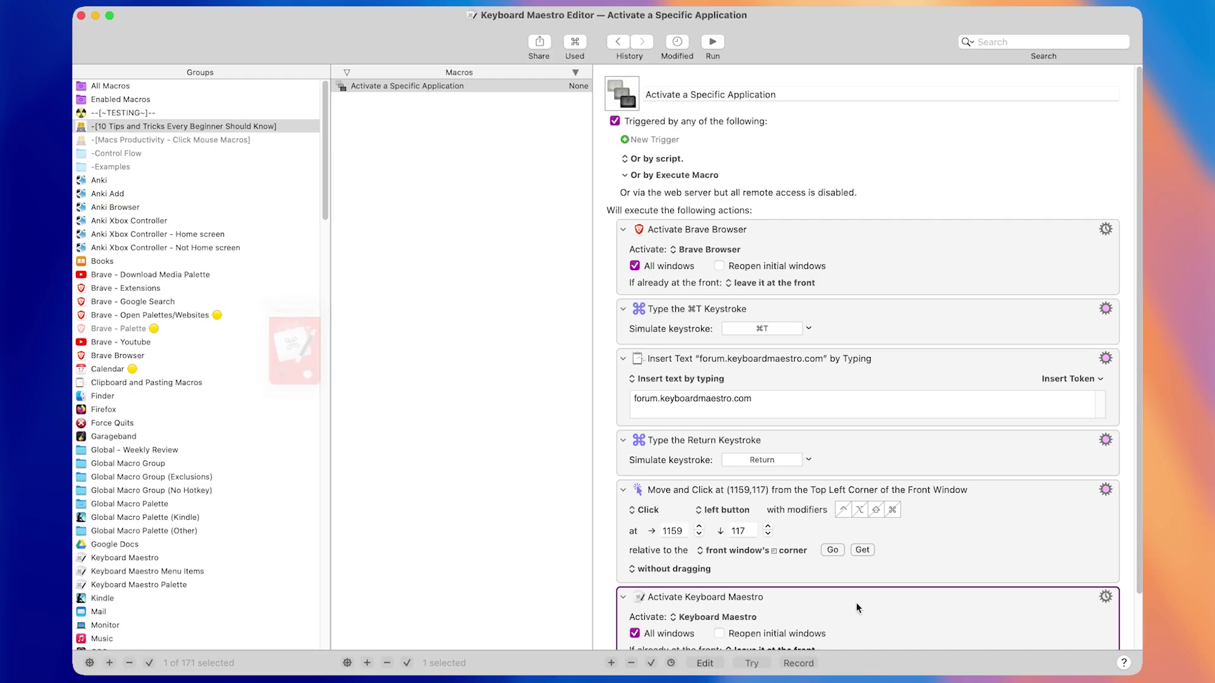
Review the recorded actions and delete the final Activate Keyboard Maestro action
scroll(897, 568, down, 2)
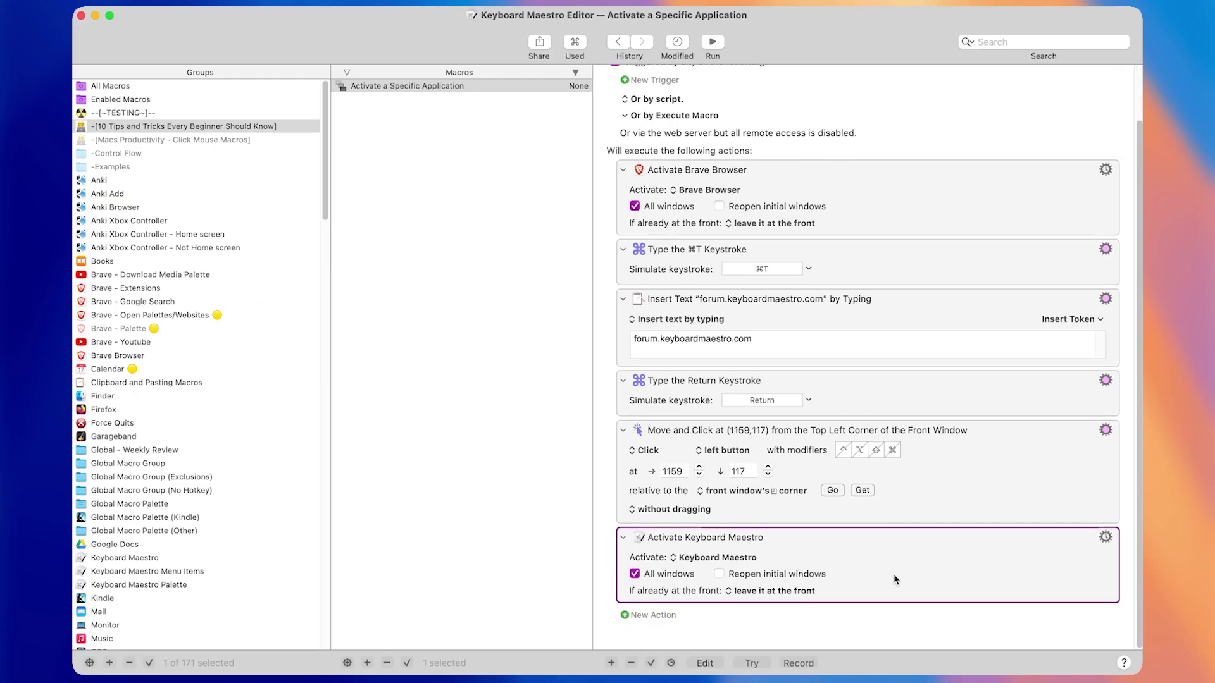
click(758, 194)
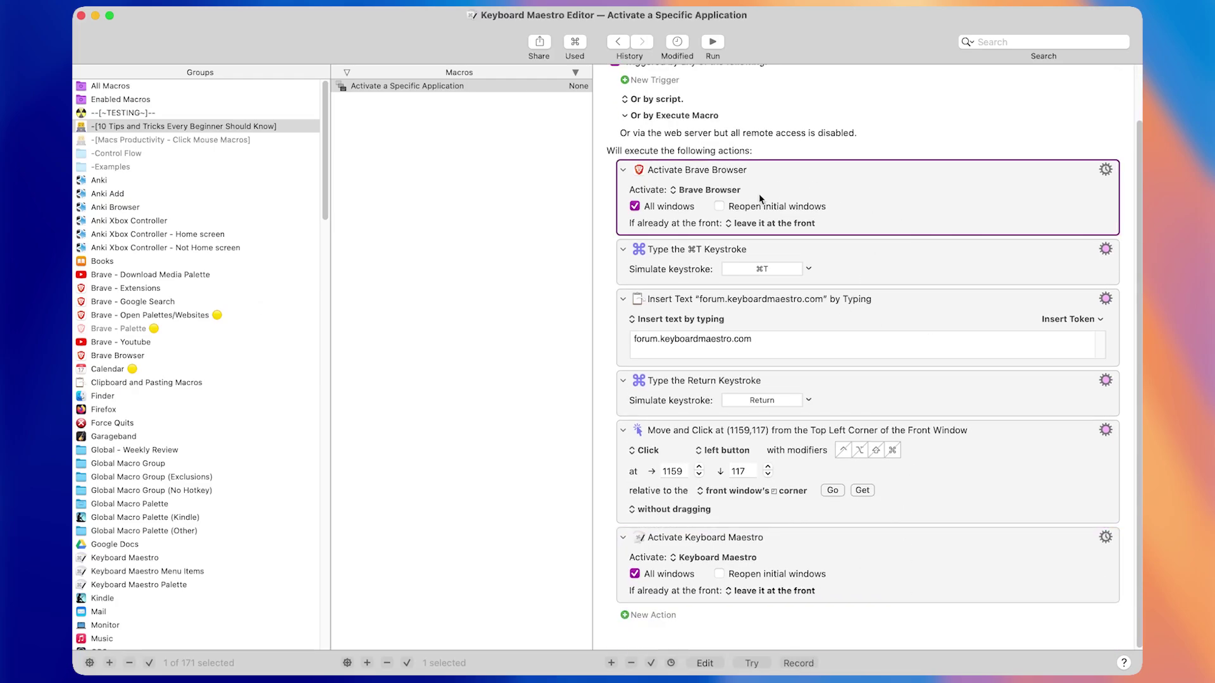
click(784, 260)
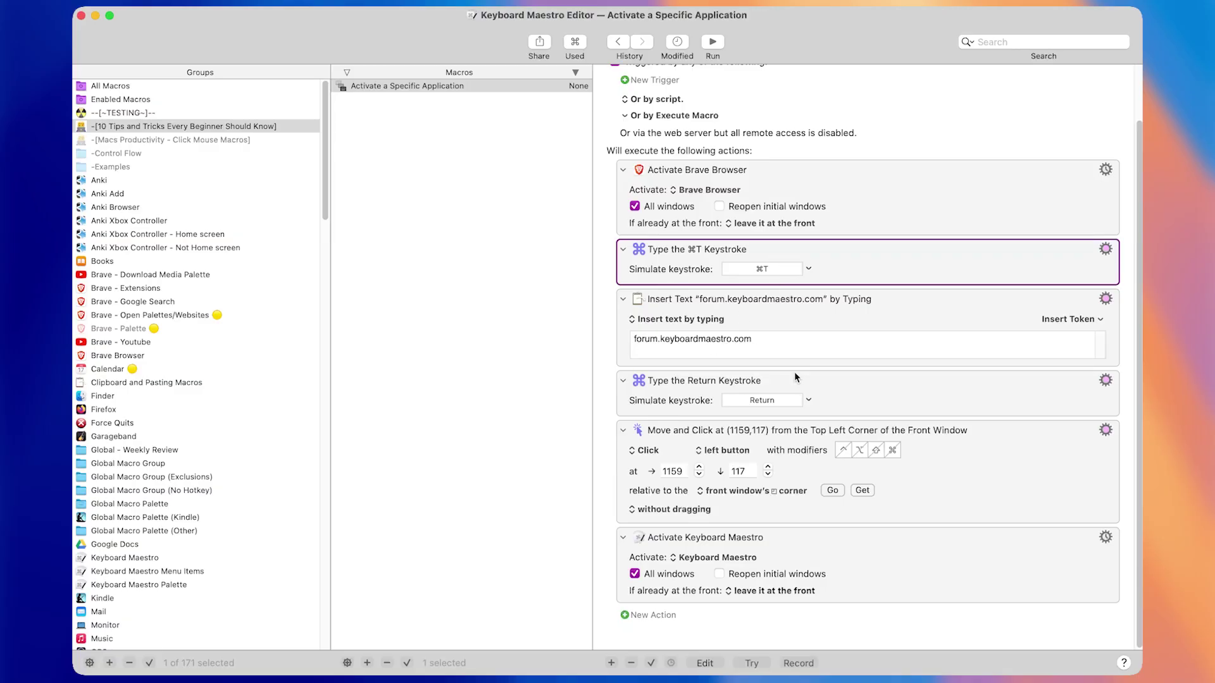
click(823, 397)
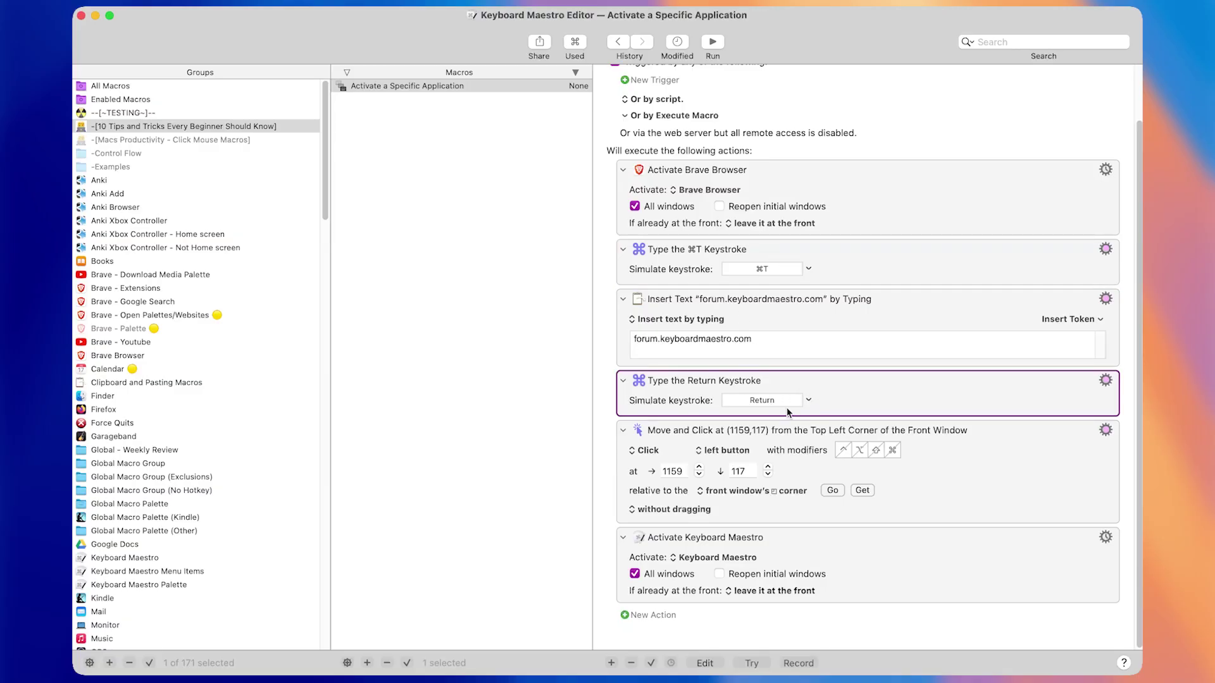
click(823, 491)
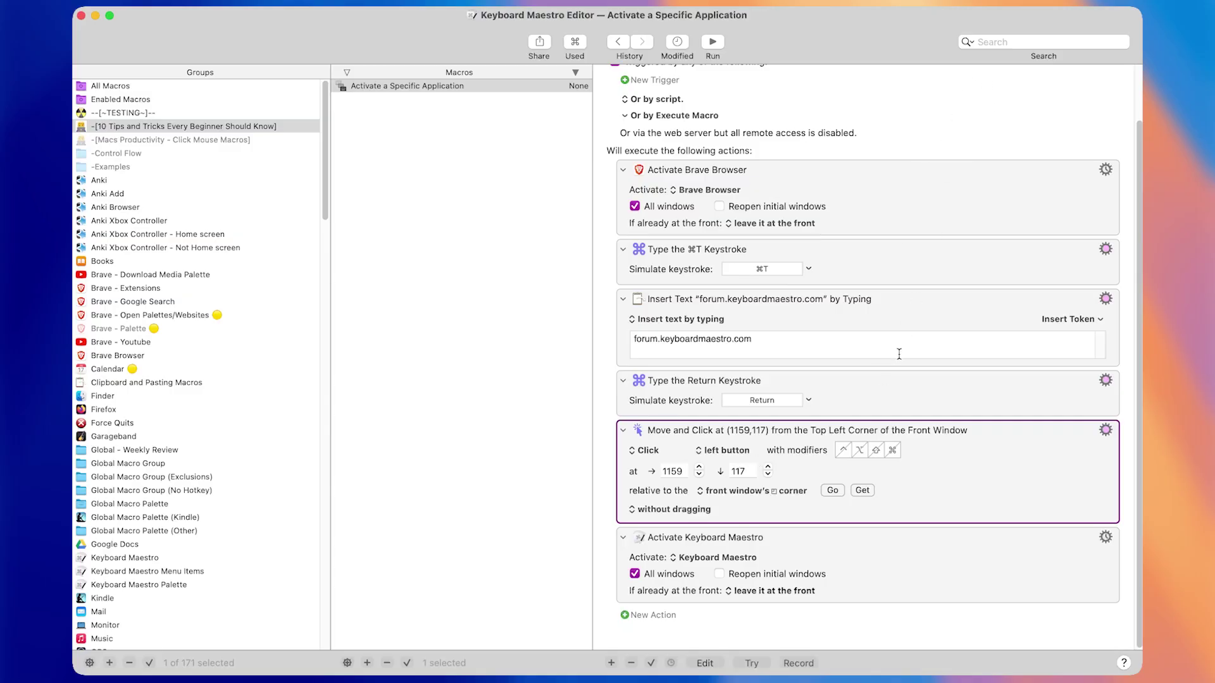
click(846, 555)
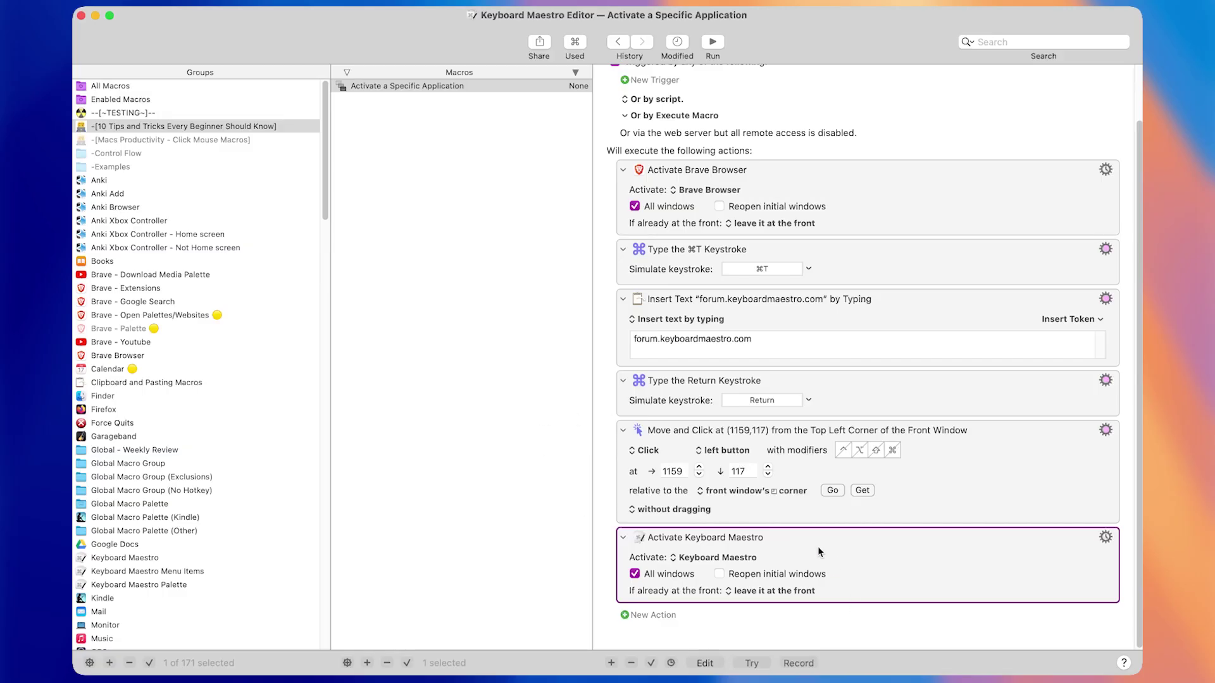
key(Delete)
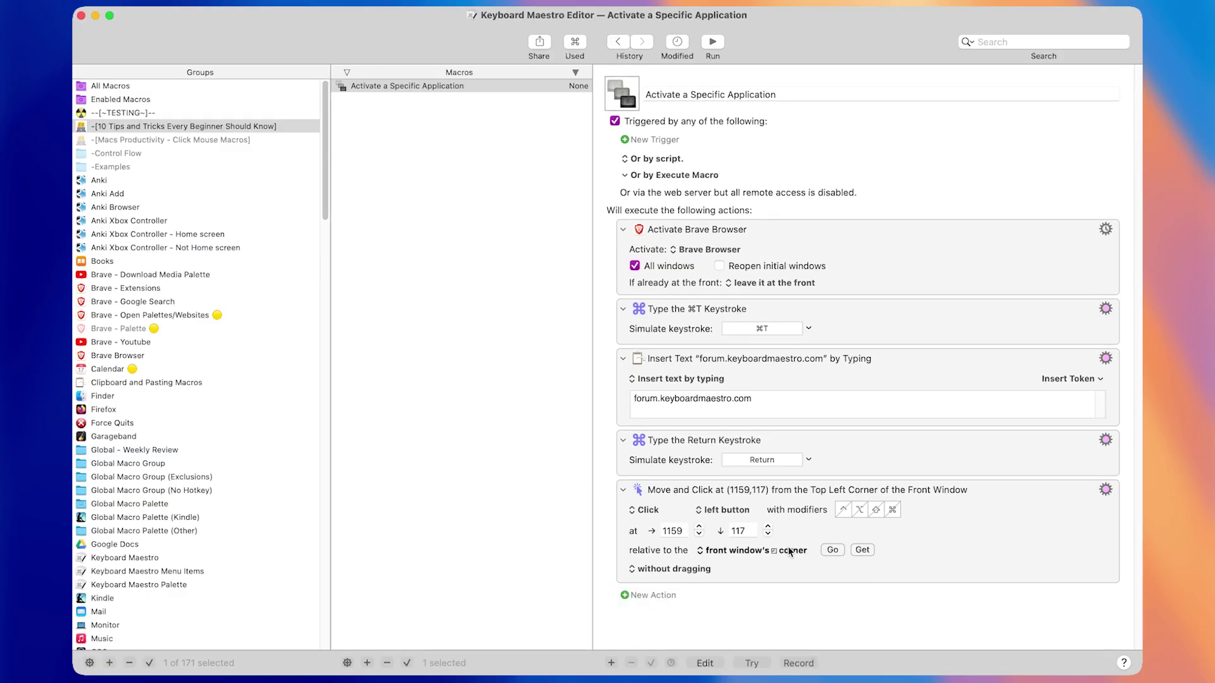
click(937, 553)
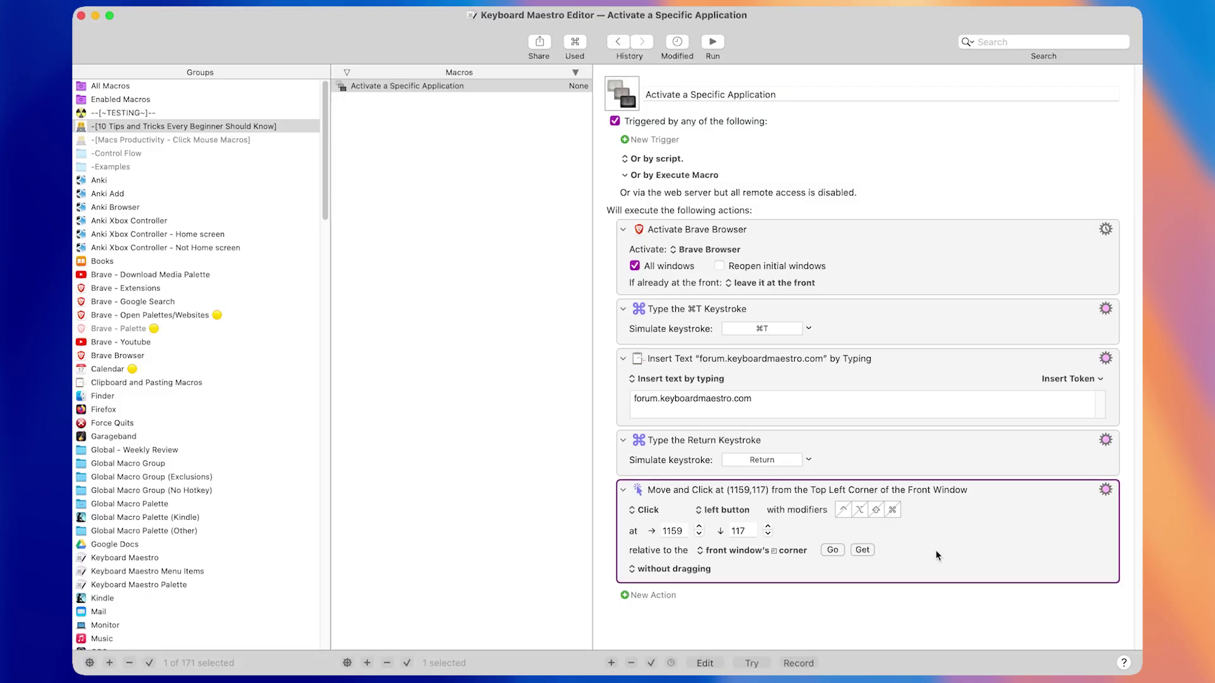
click(898, 238)
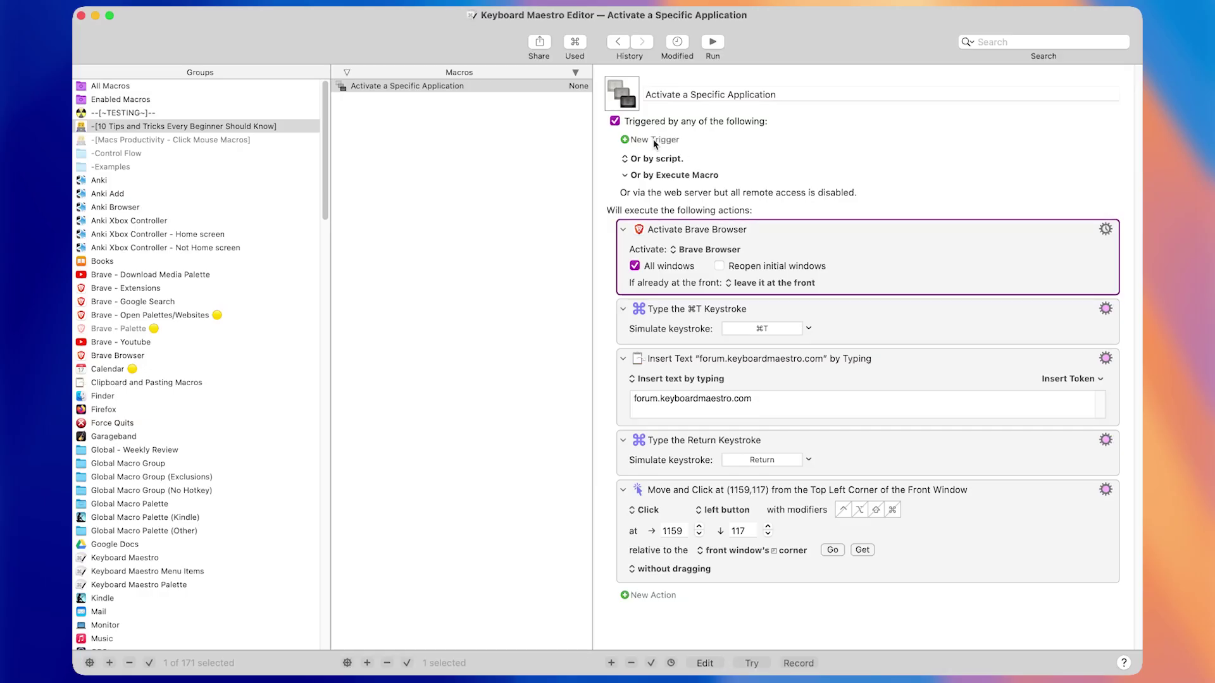
Add a Hot Key Trigger to the macro and set it to ⌃⌥⌘S
click(658, 141)
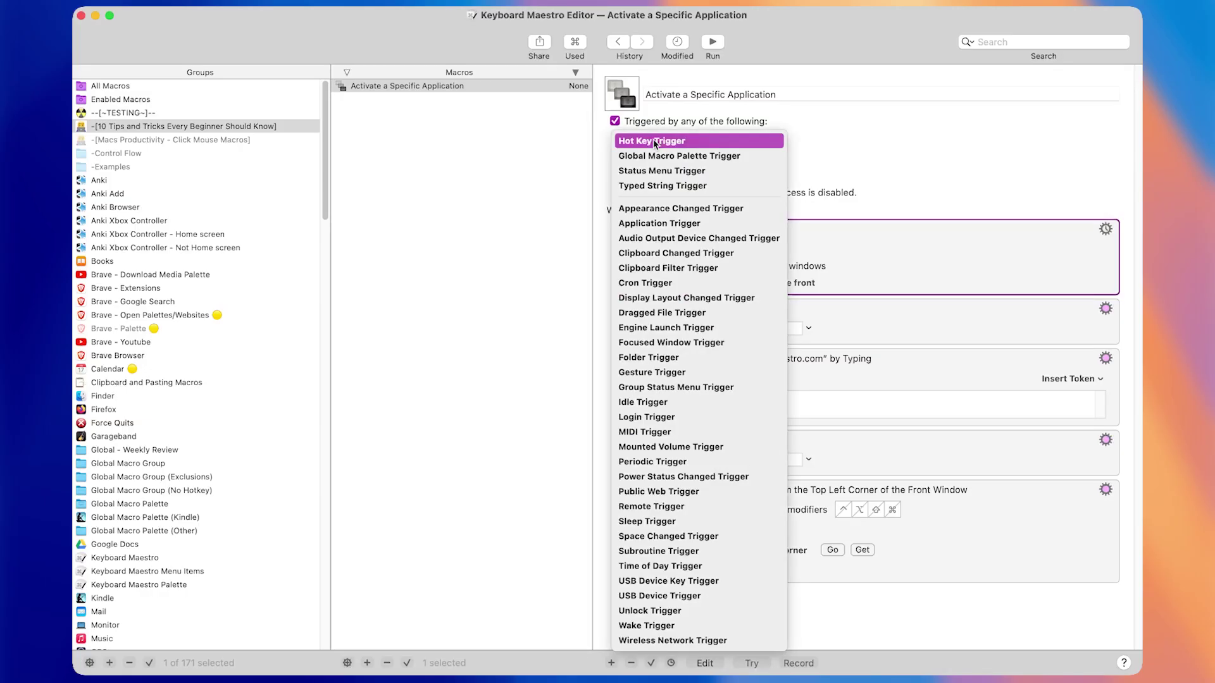
click(692, 143)
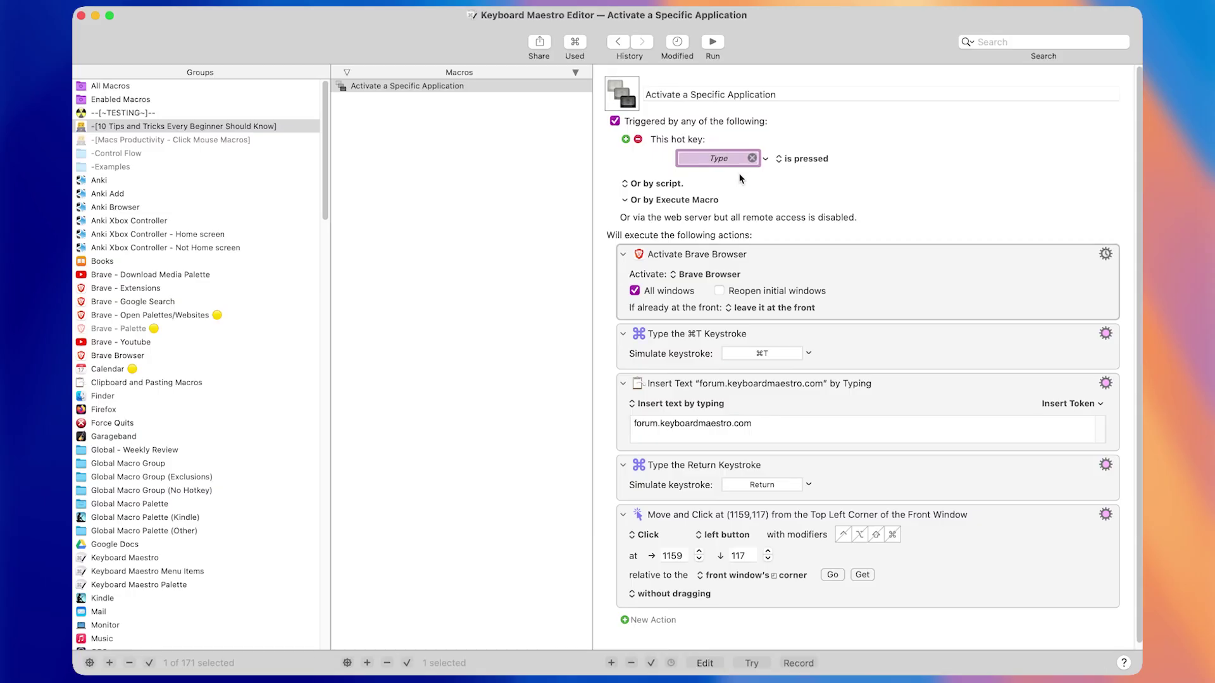
key(ctrl+alt+super+s)
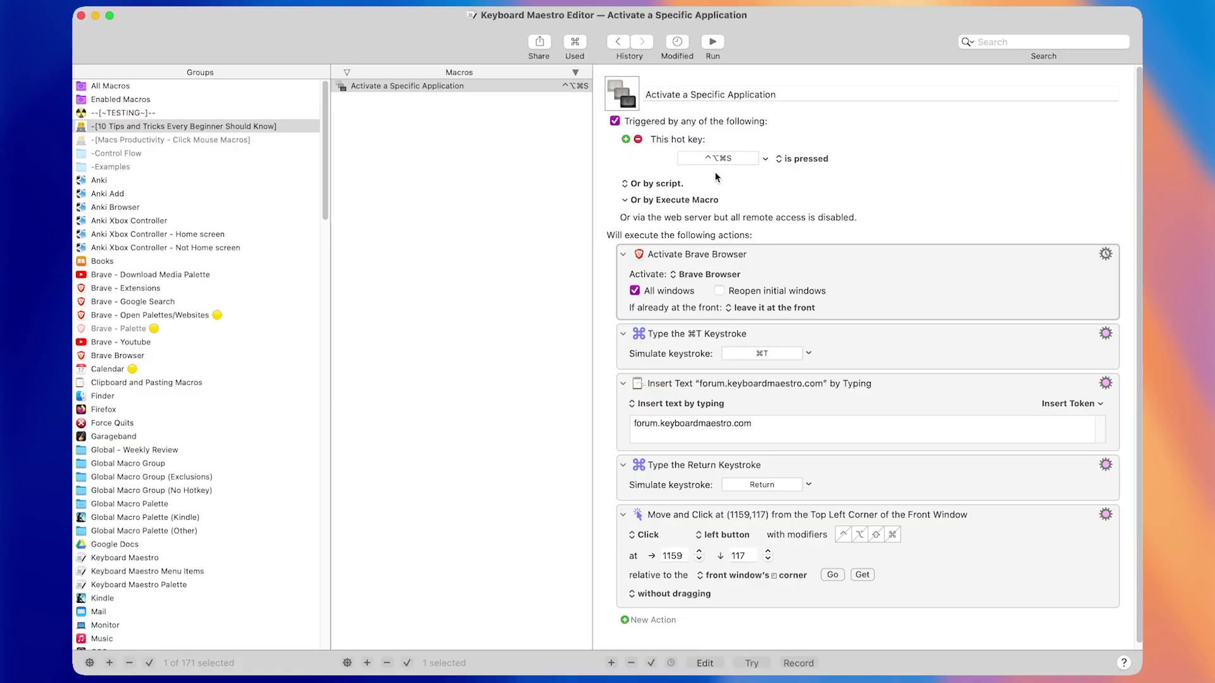
click(875, 278)
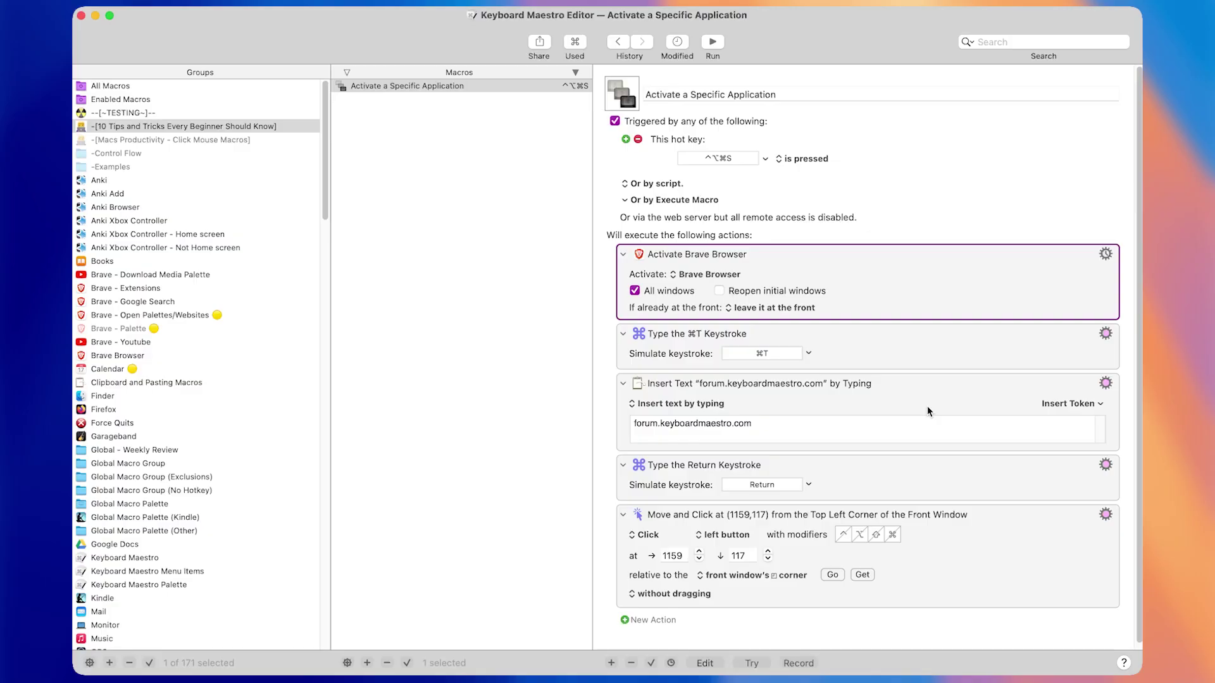
Try ⇧⌘O as the macro's hot key and set it back to ⌃⌥⌘S
click(727, 162)
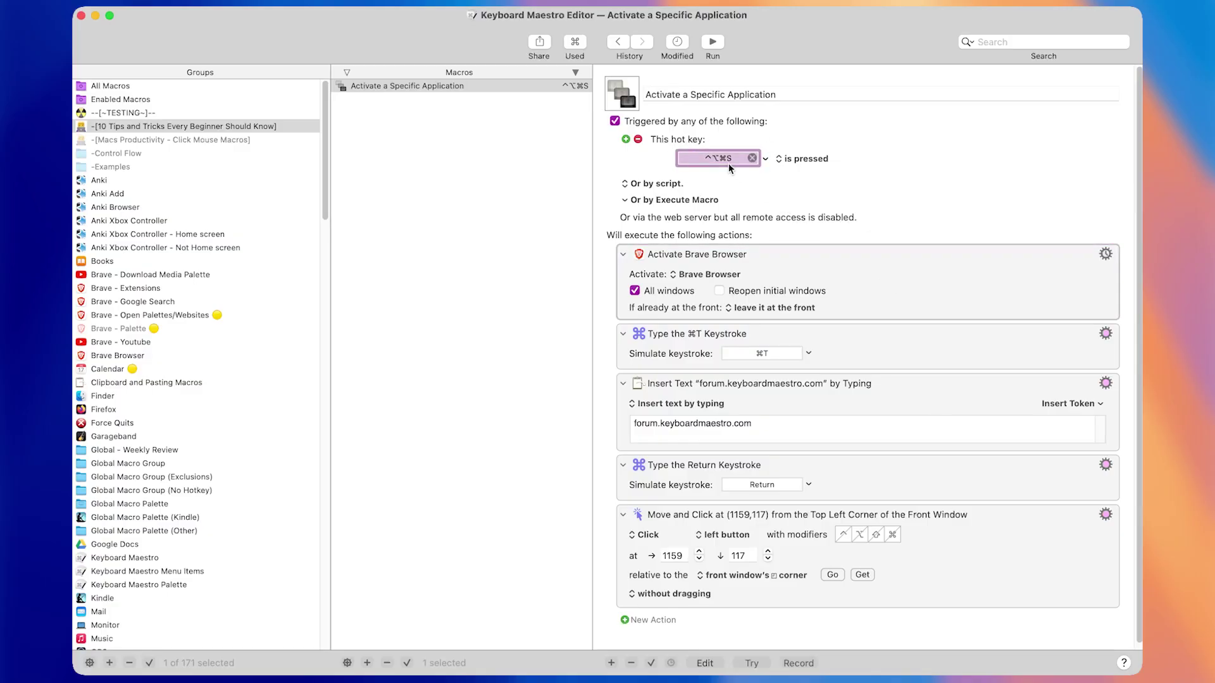
key(shift+super+o)
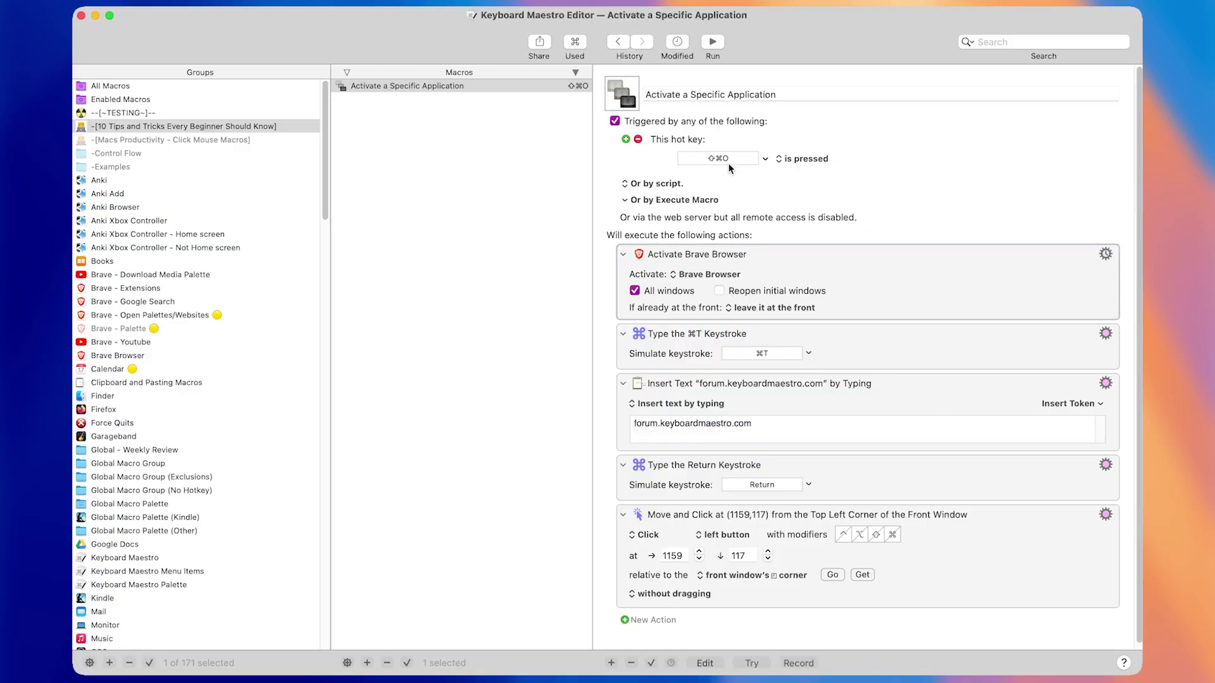
click(729, 163)
key(ctrl+alt+super+s)
click(858, 262)
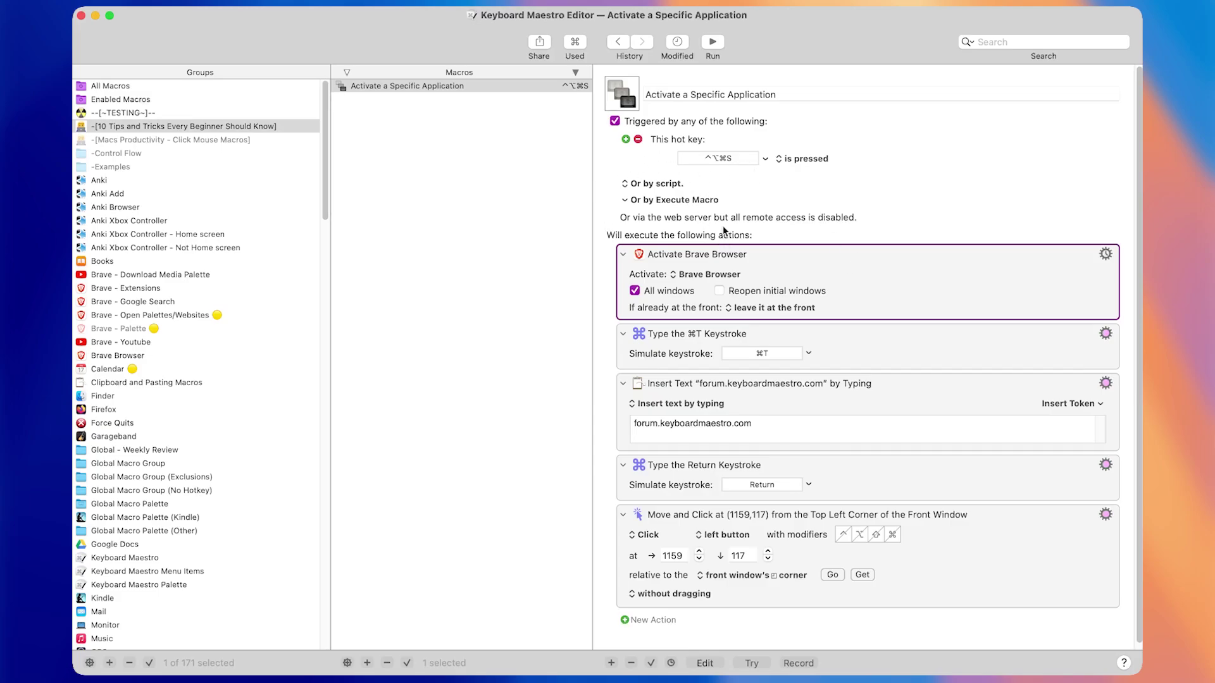
click(723, 159)
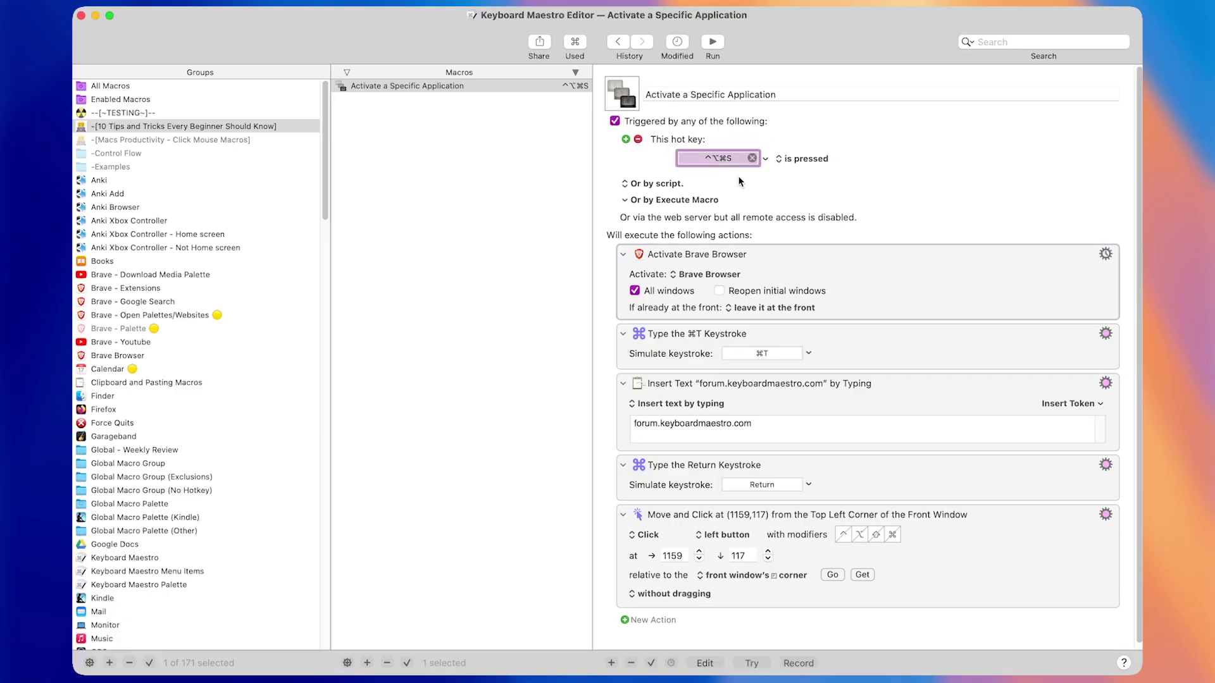
click(832, 249)
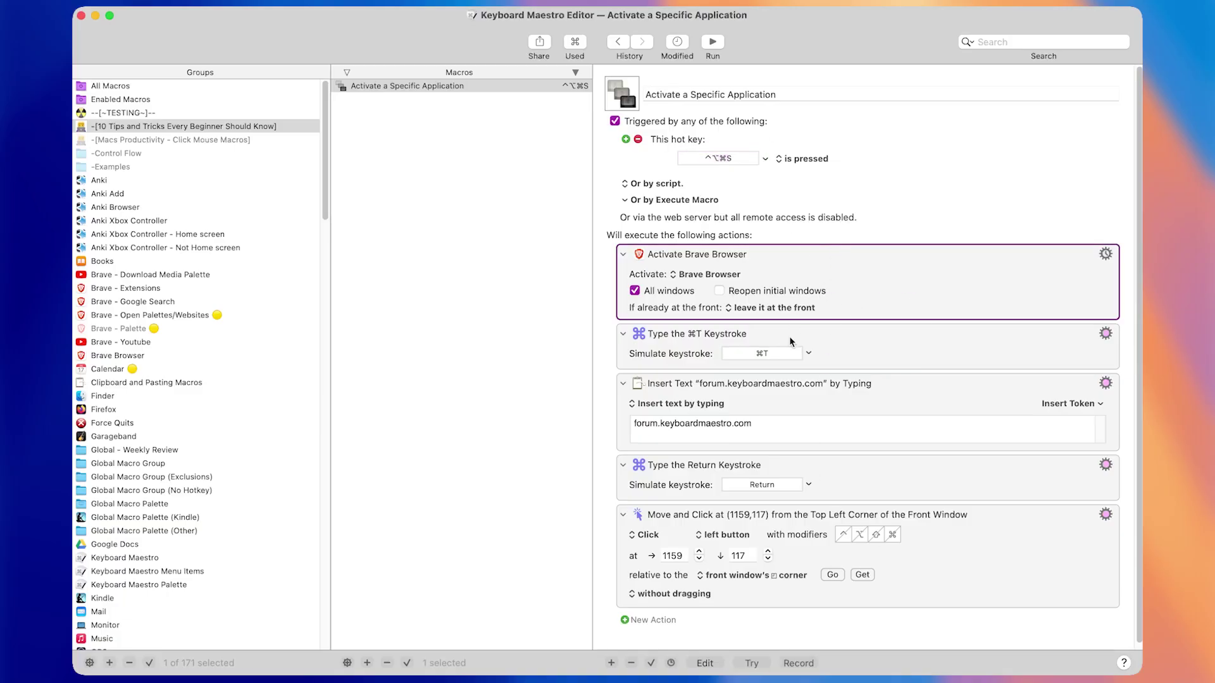
Run the macro with its hot key, check the forum's login form manually and return to Keyboard Maestro
key(ctrl+alt+super+s)
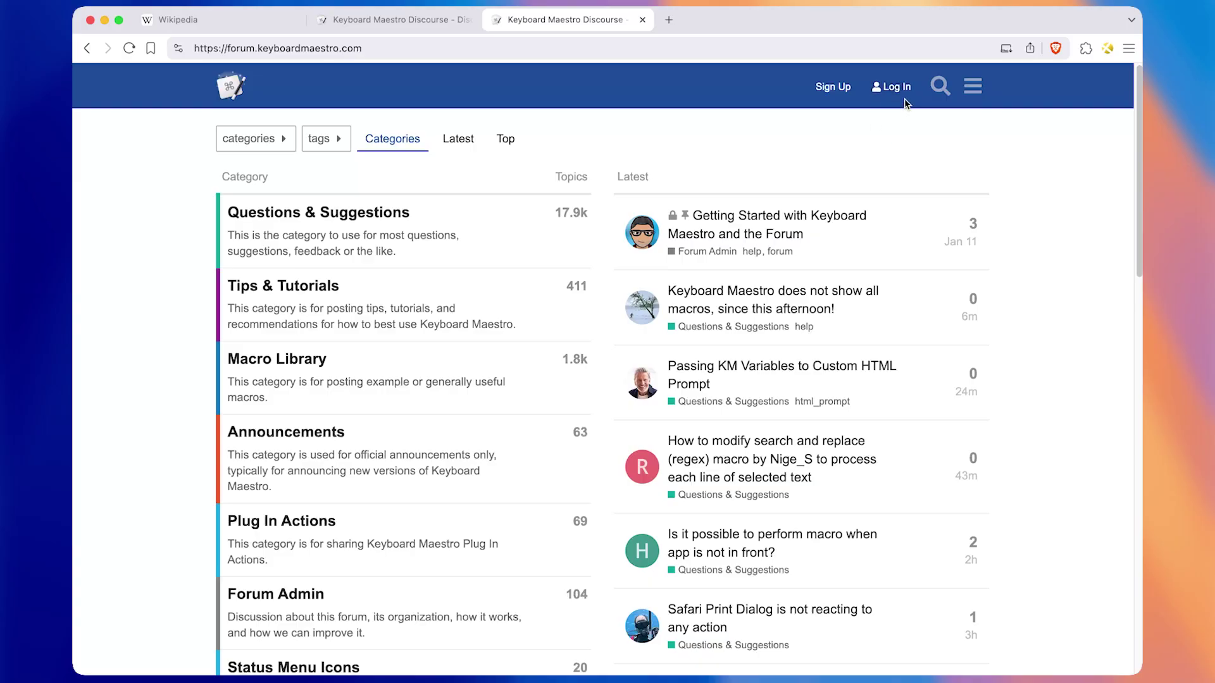
click(888, 85)
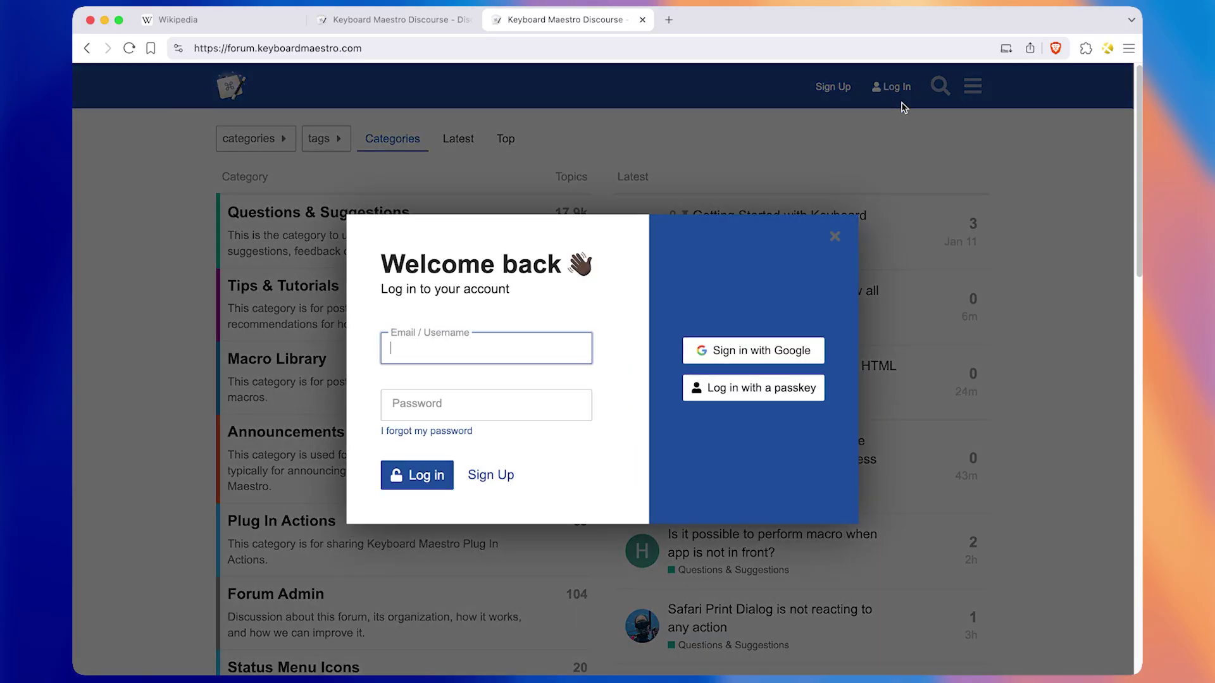
click(889, 85)
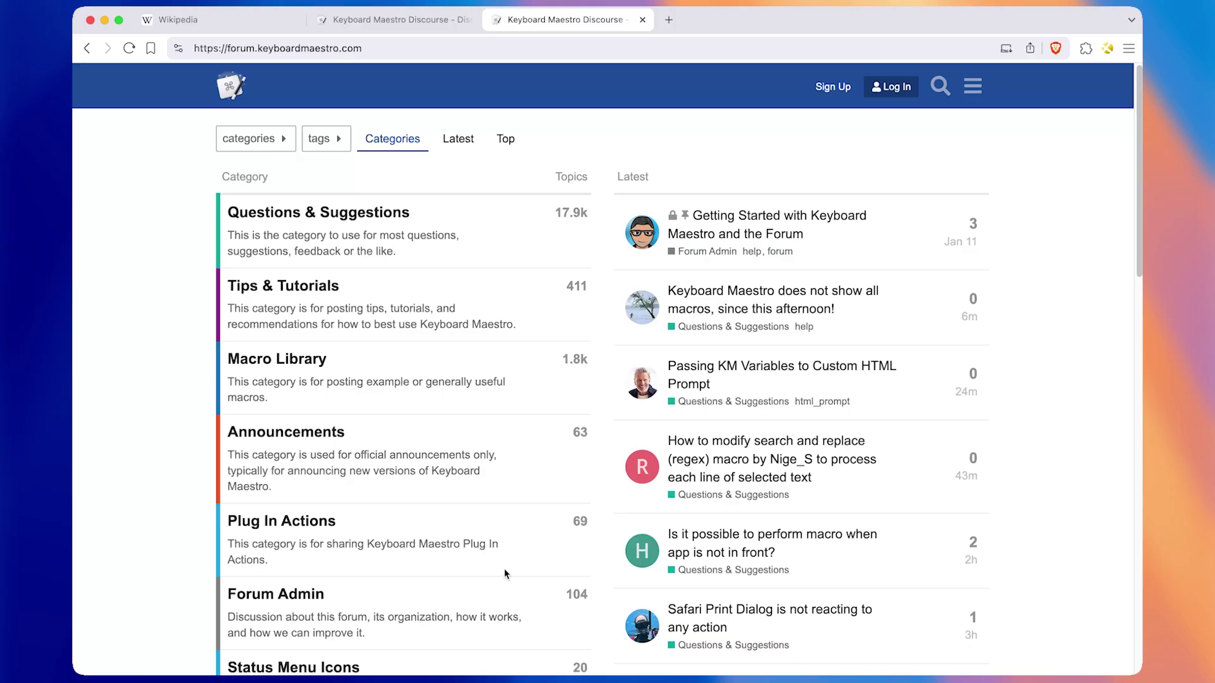
key(super+Tab)
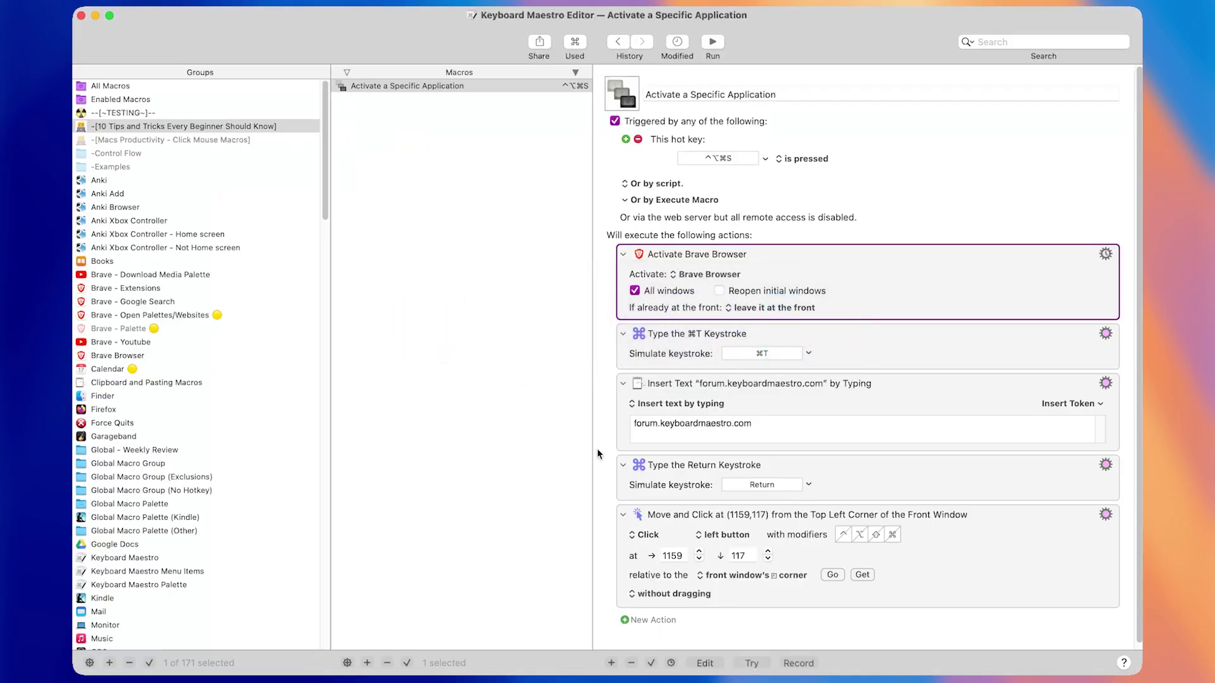
Test only the Activate Brave Browser action and switch back to Keyboard Maestro
click(917, 392)
click(927, 328)
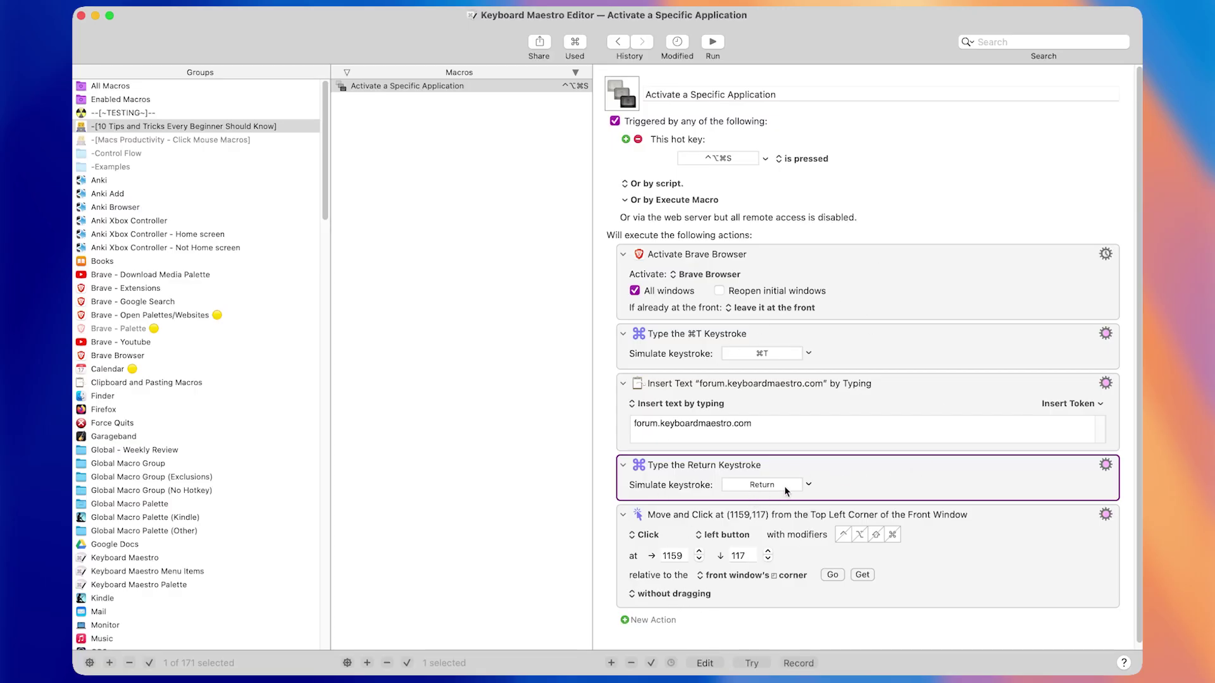
click(874, 396)
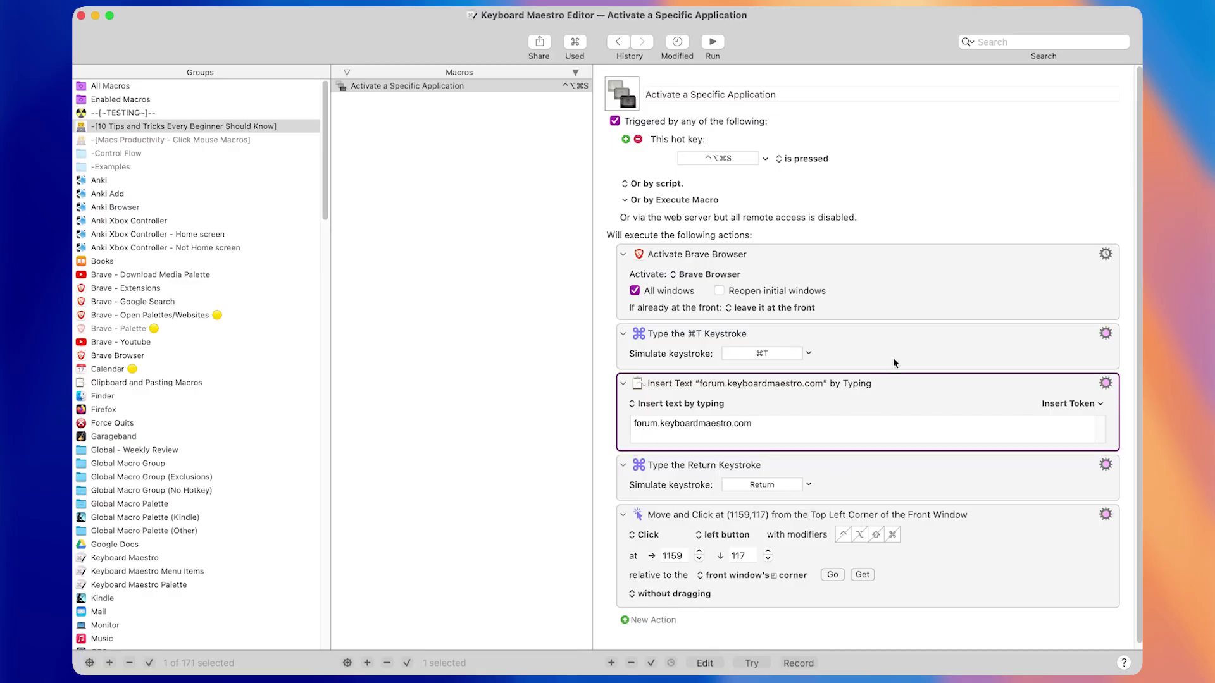
click(898, 302)
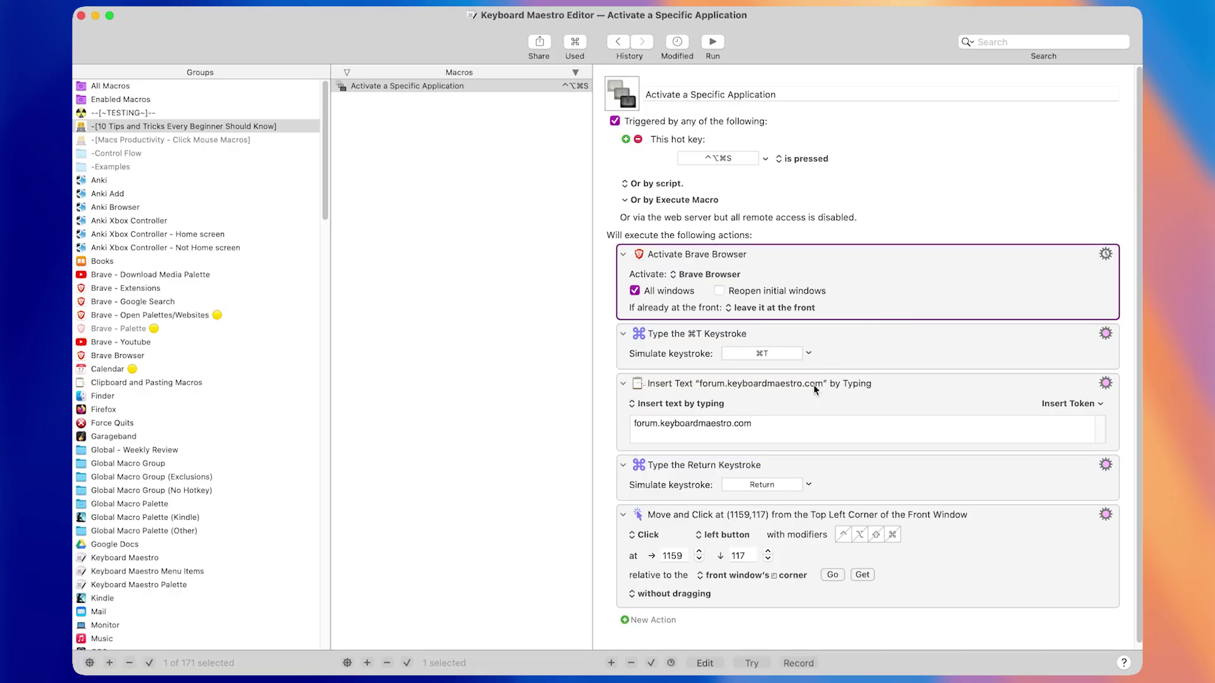
click(753, 664)
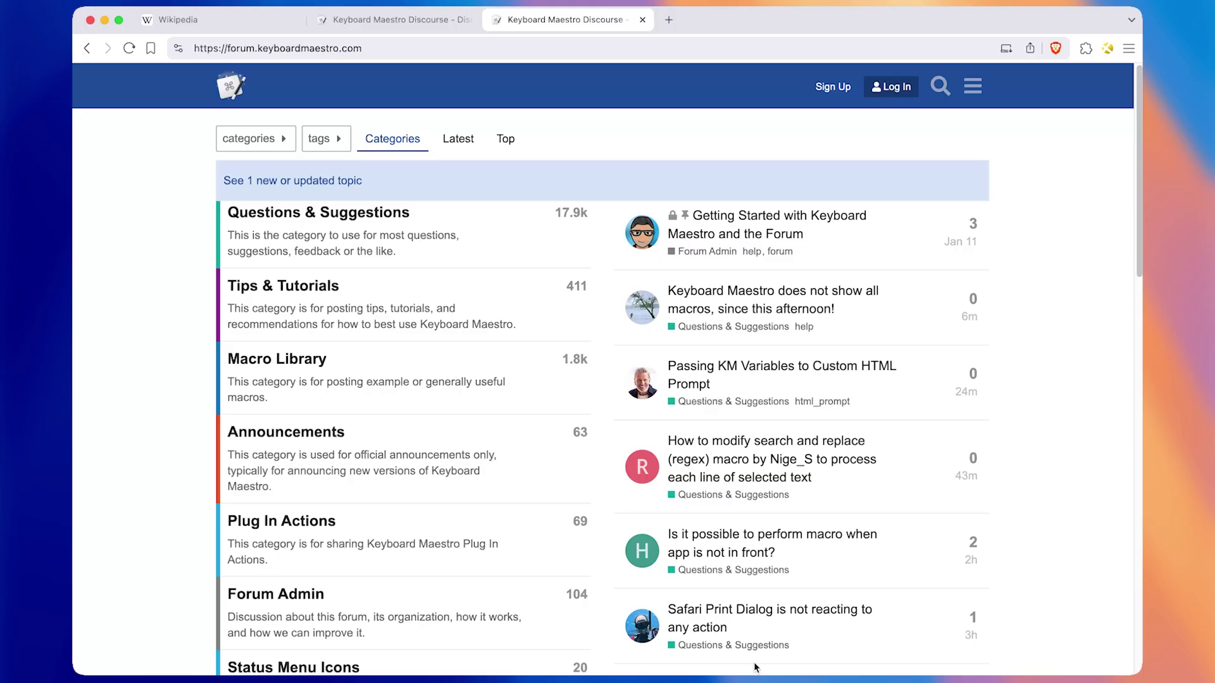
key(super+Tab)
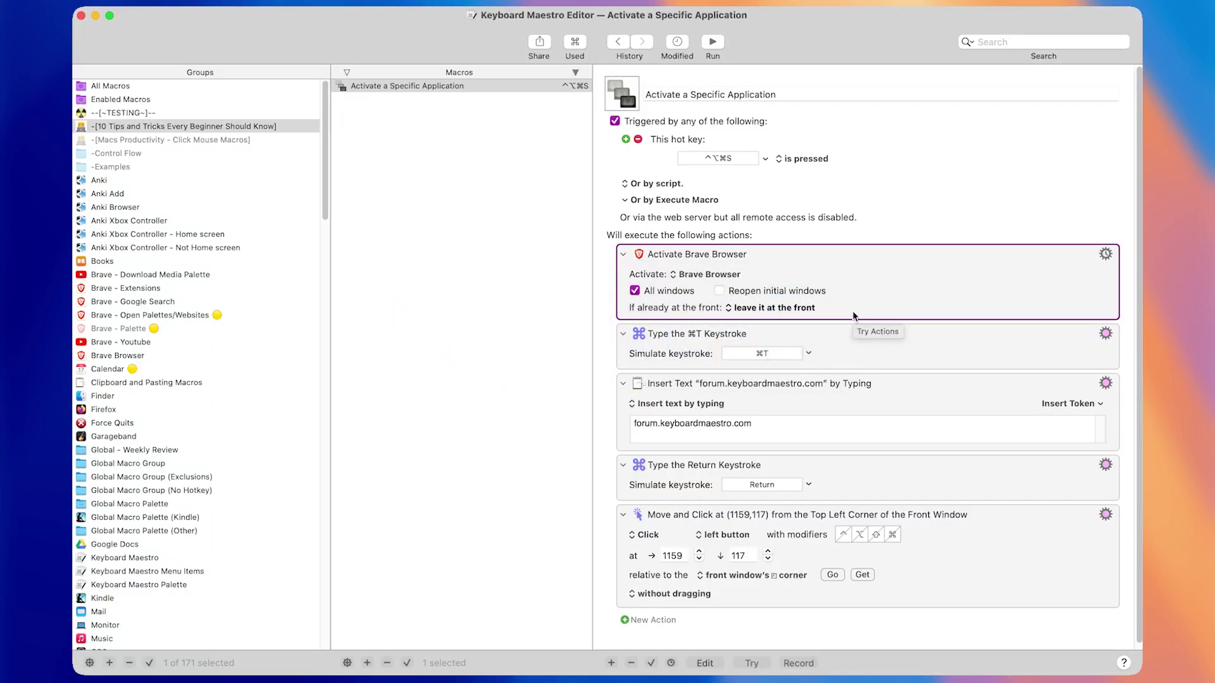
Test the first four actions together, from Activate Brave Browser through the Return keystroke, and switch back to Keyboard Maestro
shift+click(859, 473)
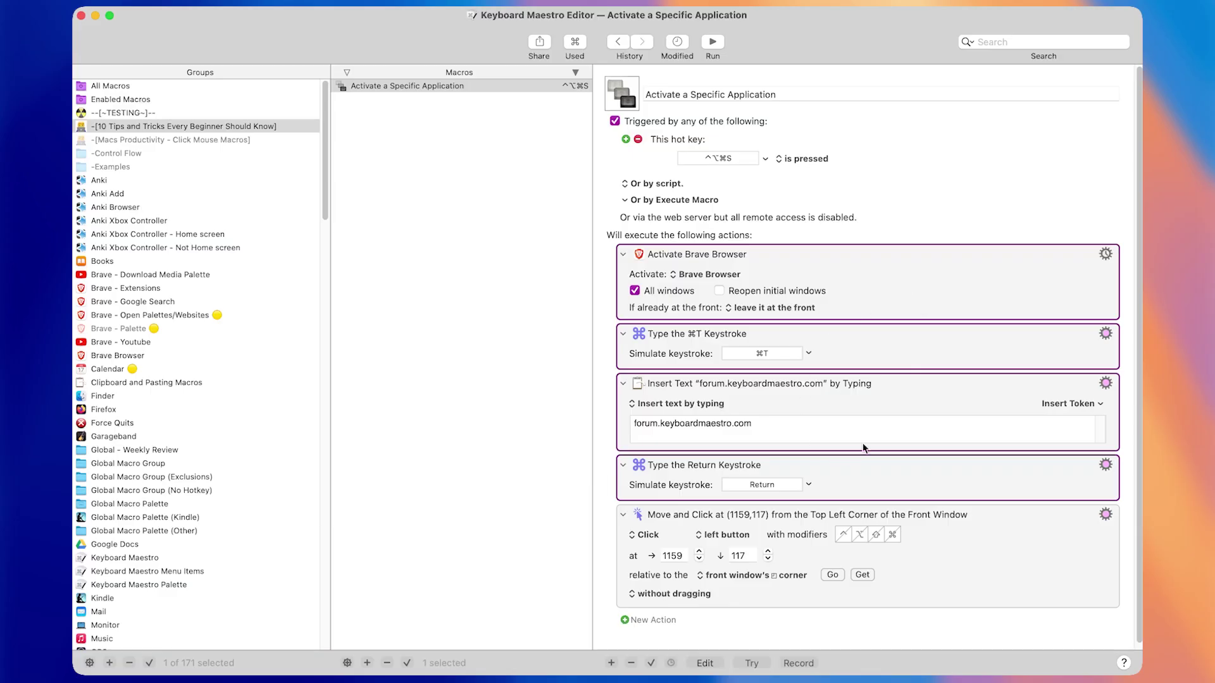
click(883, 489)
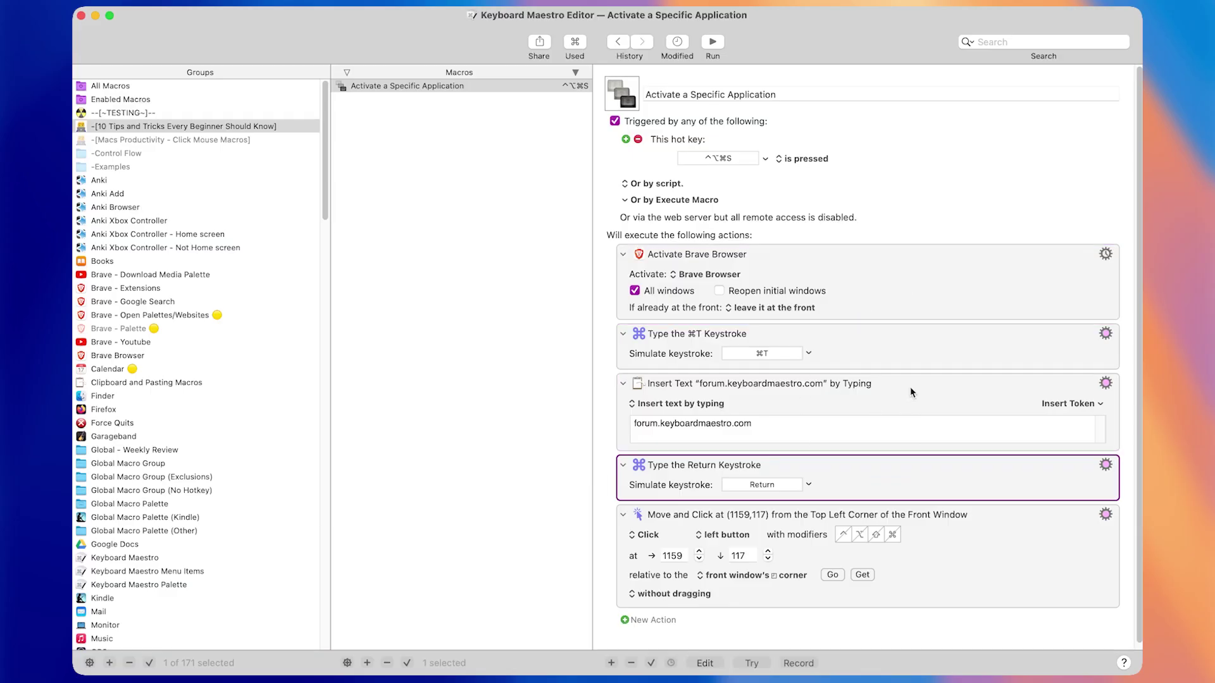
shift+click(916, 317)
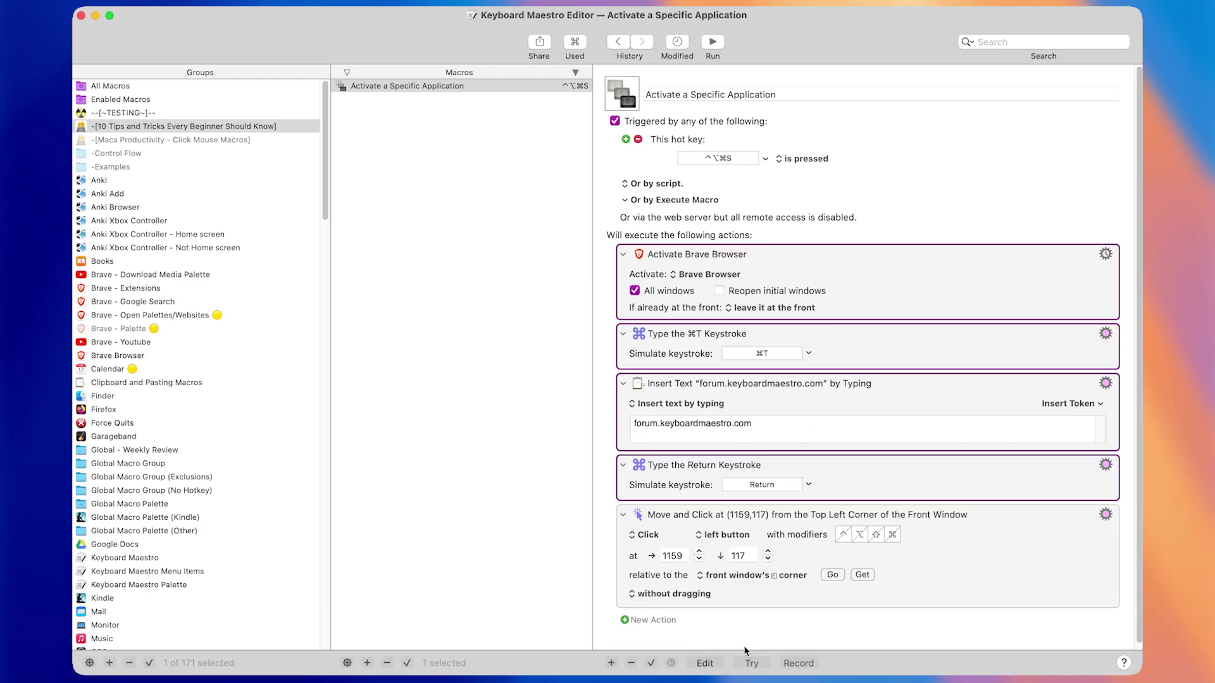
click(750, 664)
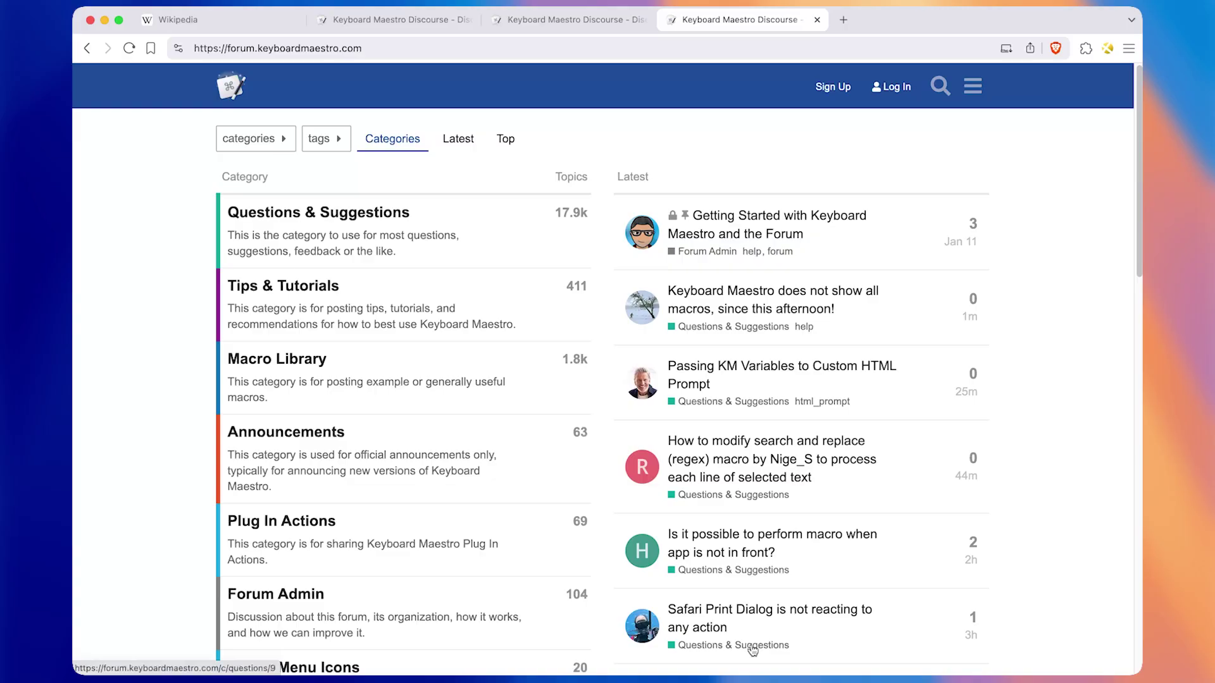
key(super+Tab)
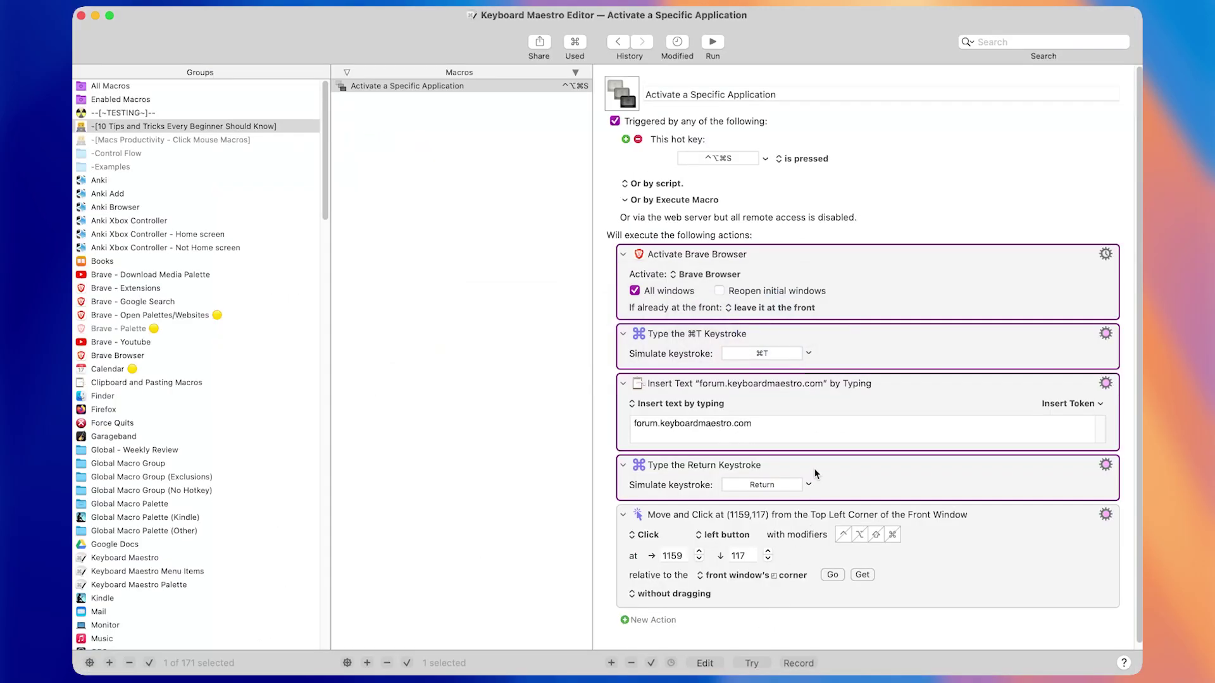
Inspect the Move and Click action together with the Return keystroke action before it
scroll(920, 302, down, 1)
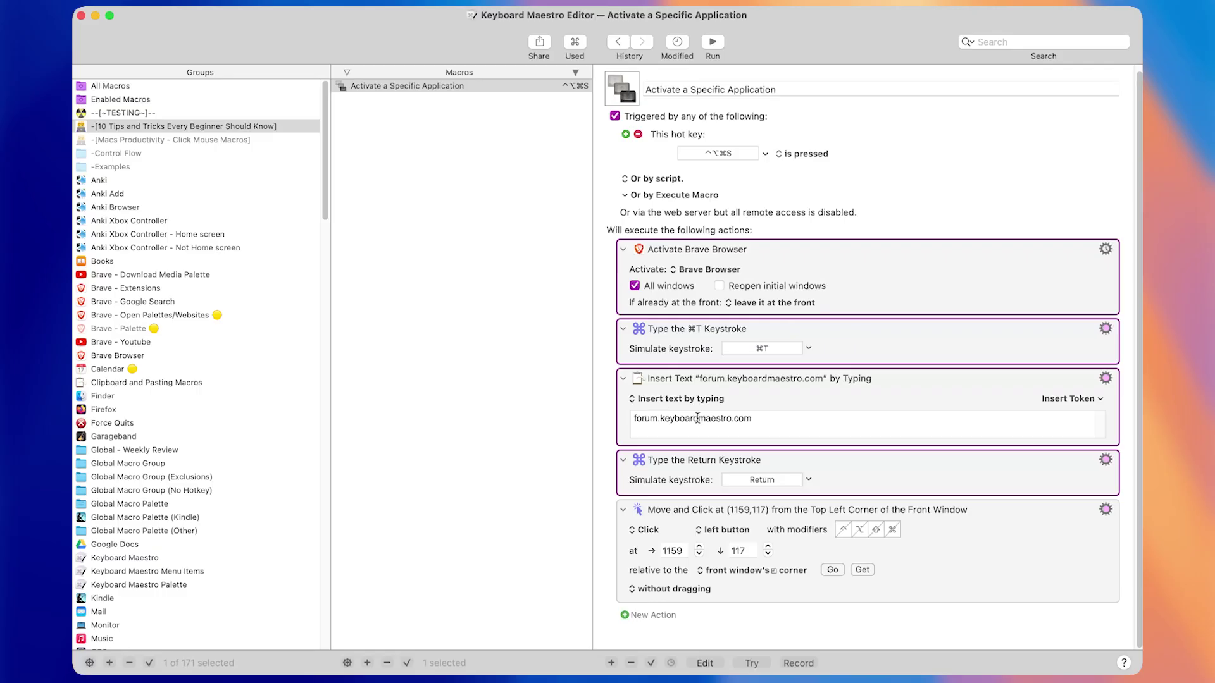
click(980, 564)
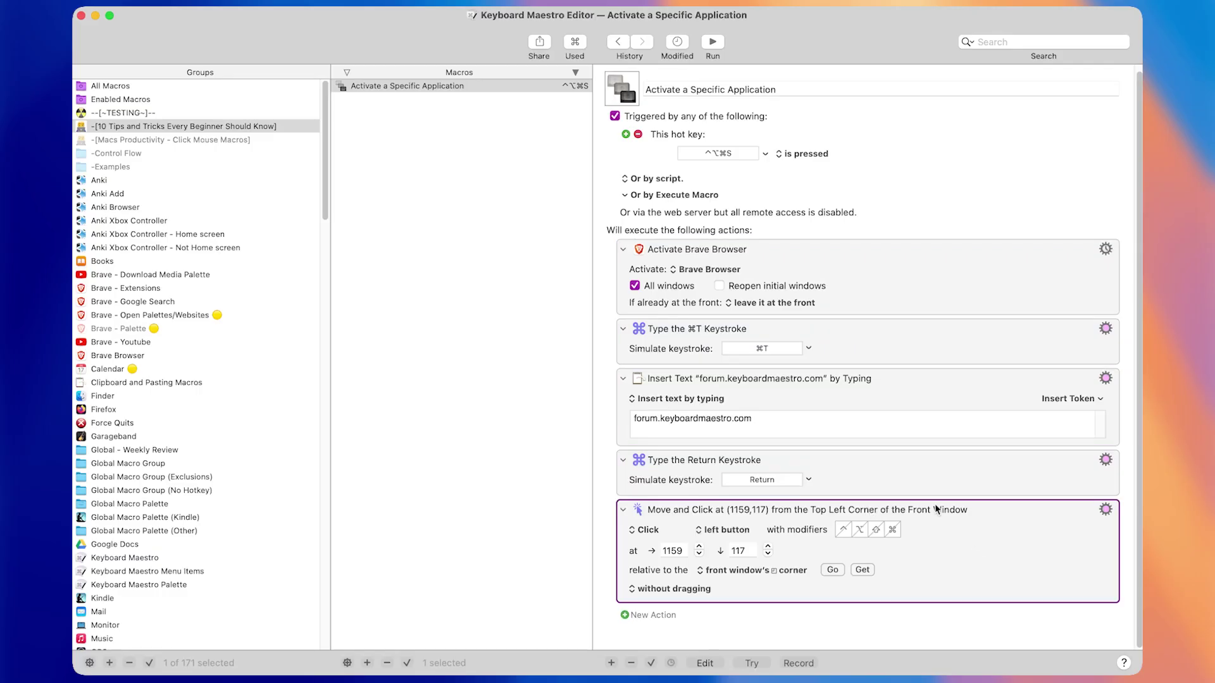
shift+click(951, 488)
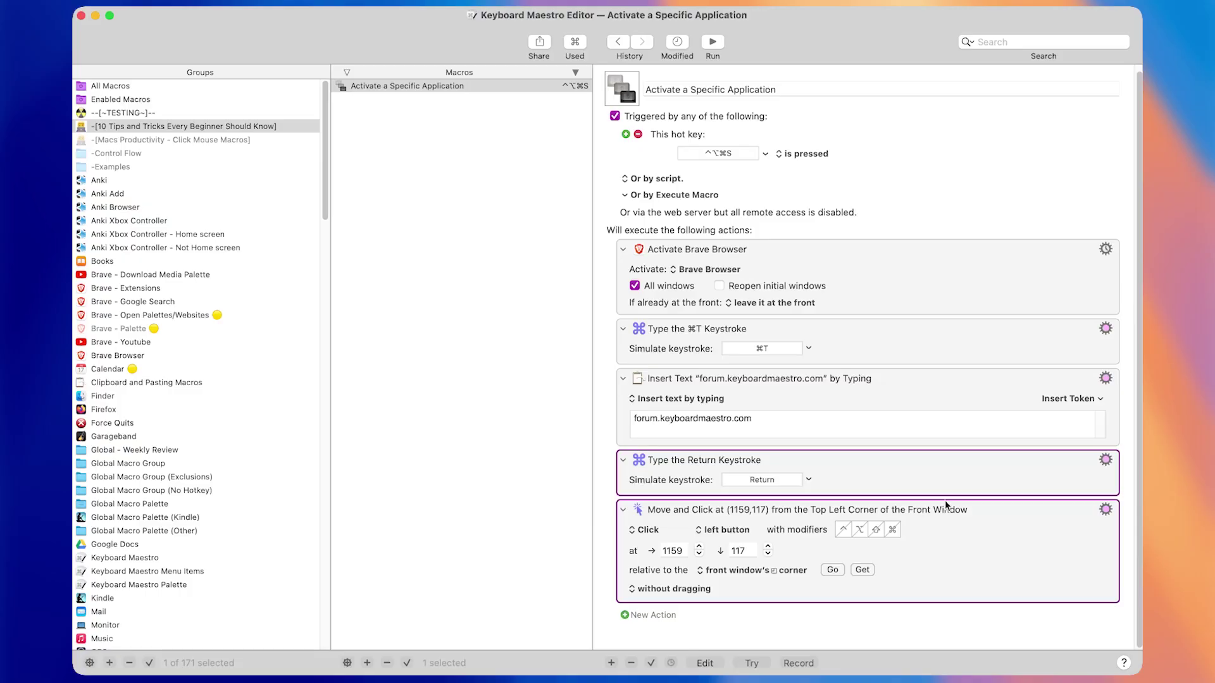
click(947, 521)
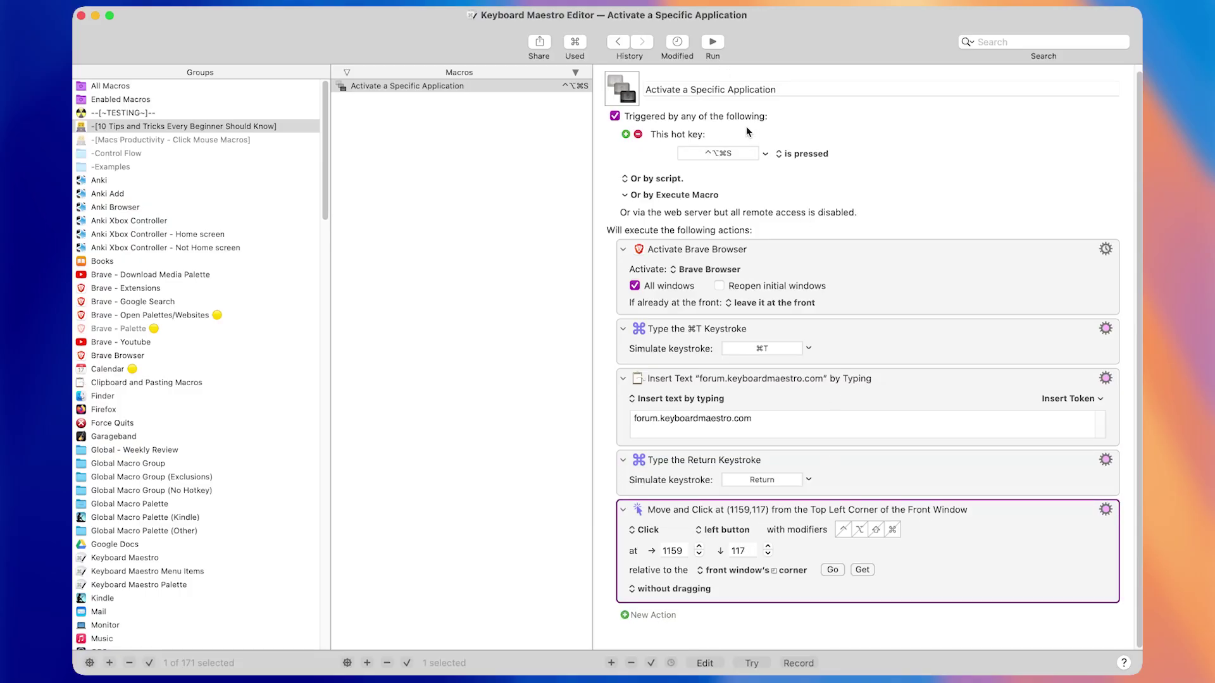
Run the whole macro with its hot key and reload the forum page twice to observe how it loads
key(ctrl+alt+super+s)
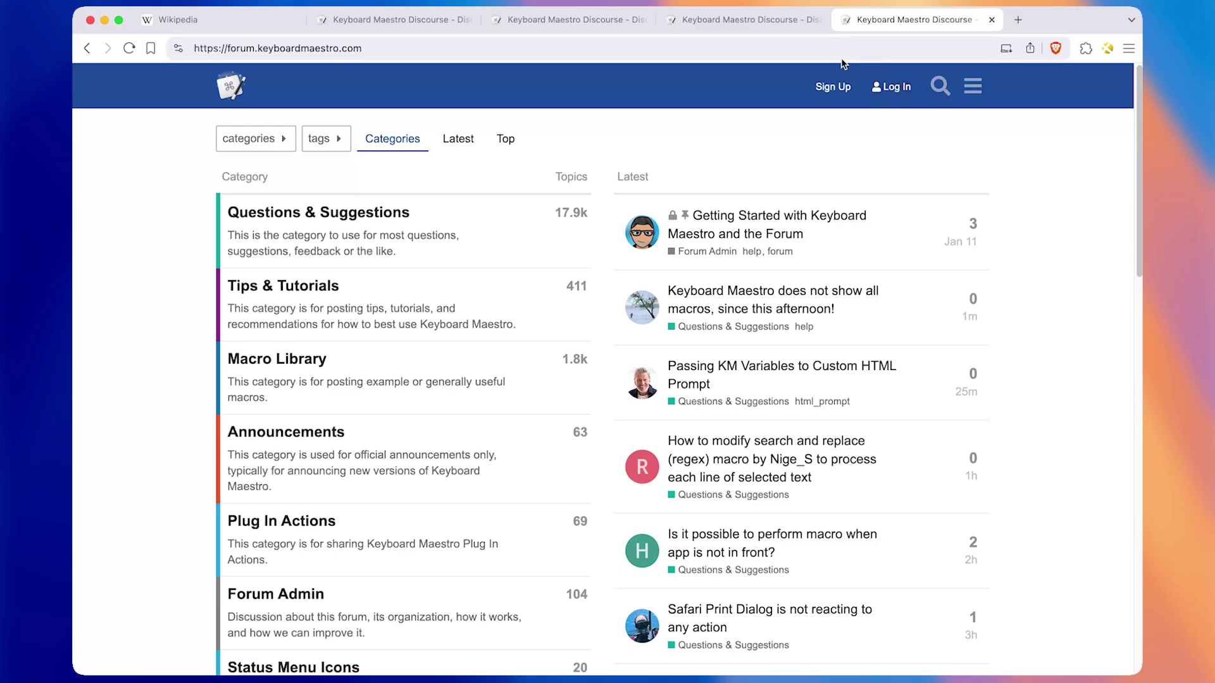
key(super+r)
key(super+r)
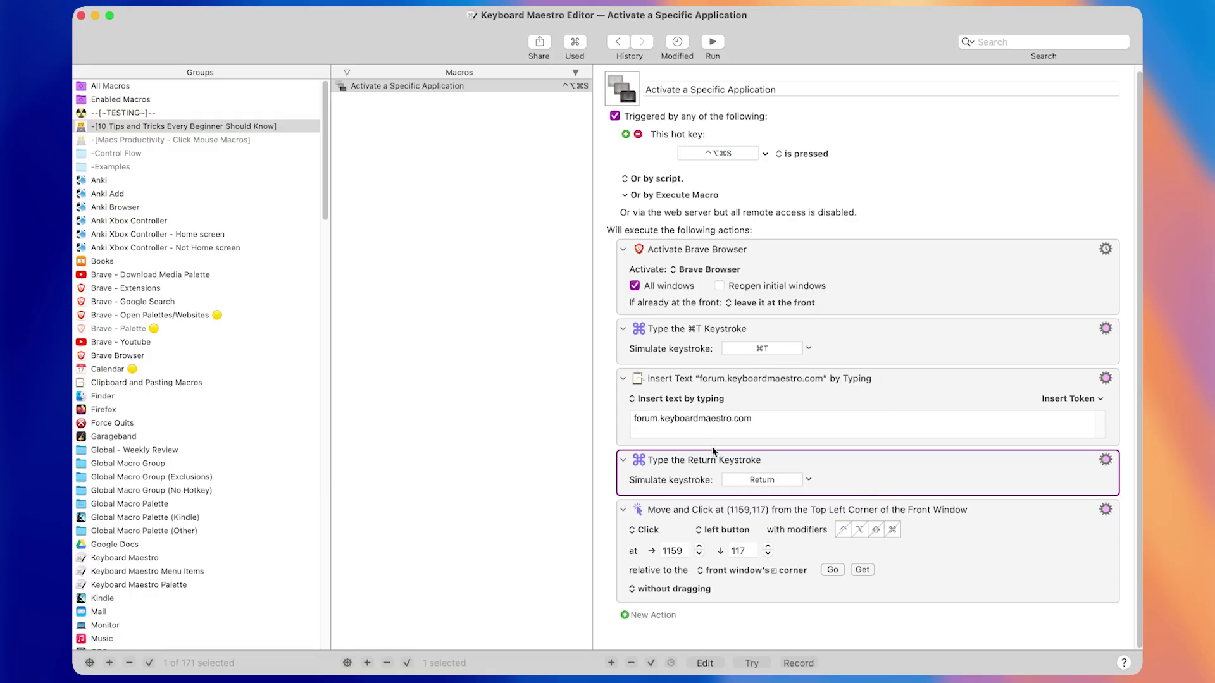
Back in Keyboard Maestro, examine the transition between the Return keystroke and the Move and Click action
click(980, 582)
click(927, 474)
click(936, 525)
click(936, 484)
click(951, 530)
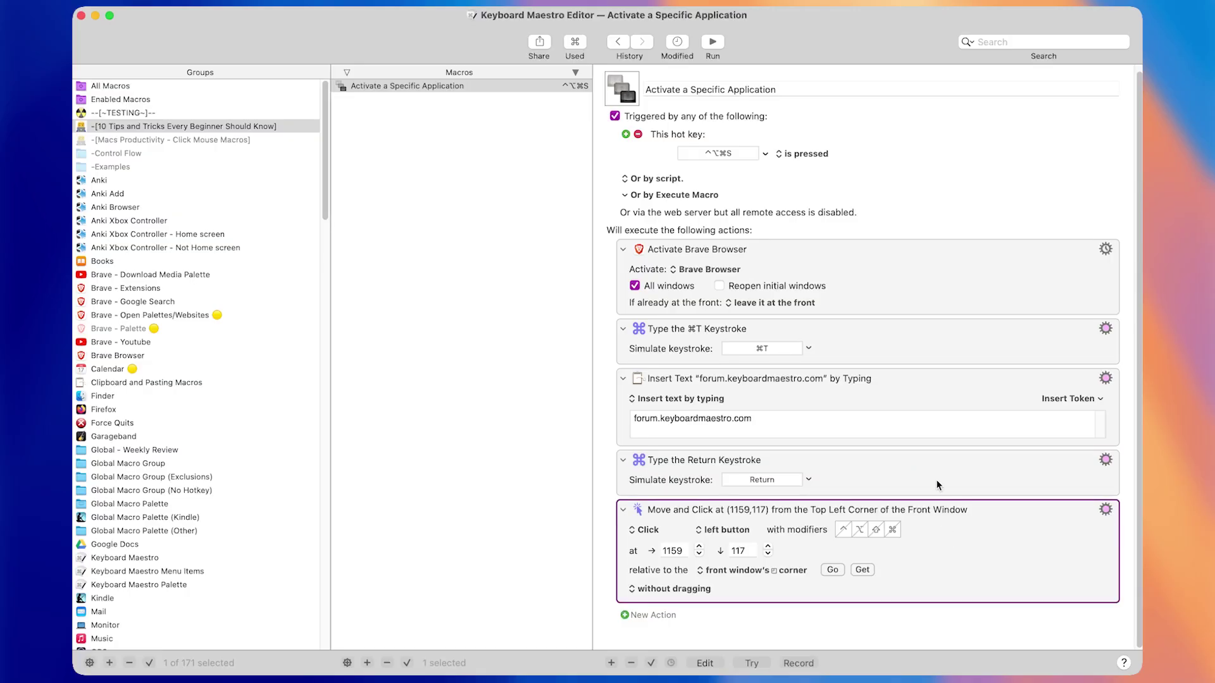
click(885, 481)
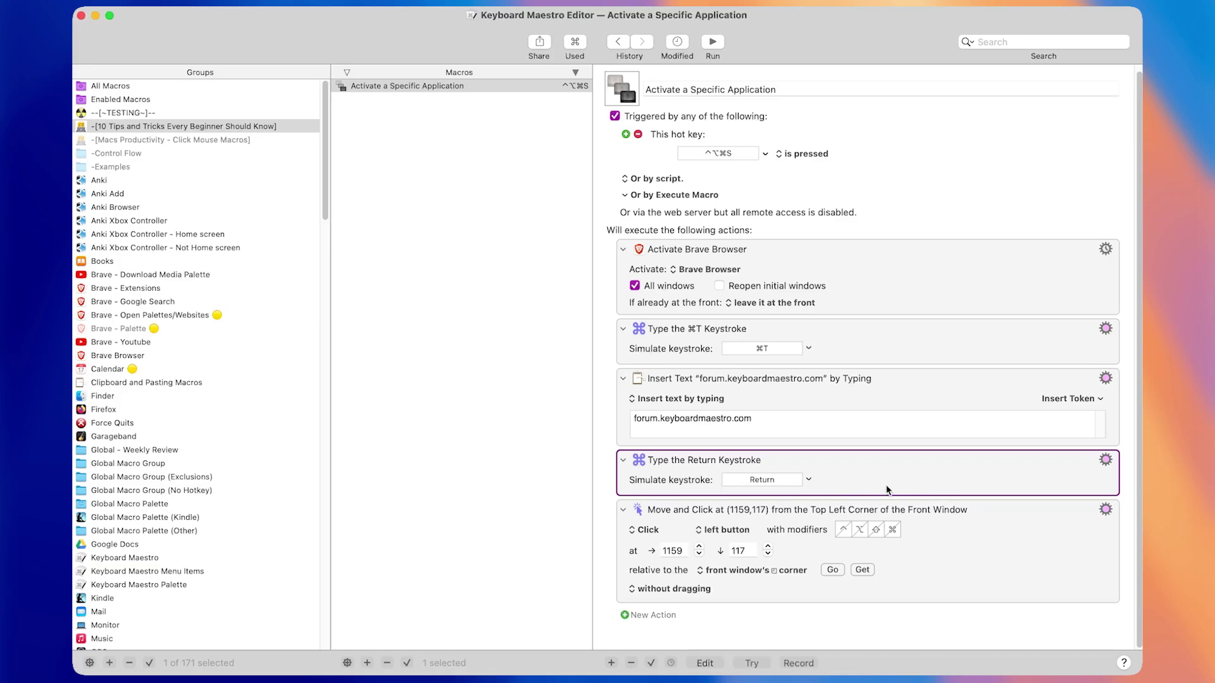
Search the action library for "pause" and add a Pause action after the Move and Click action
click(958, 519)
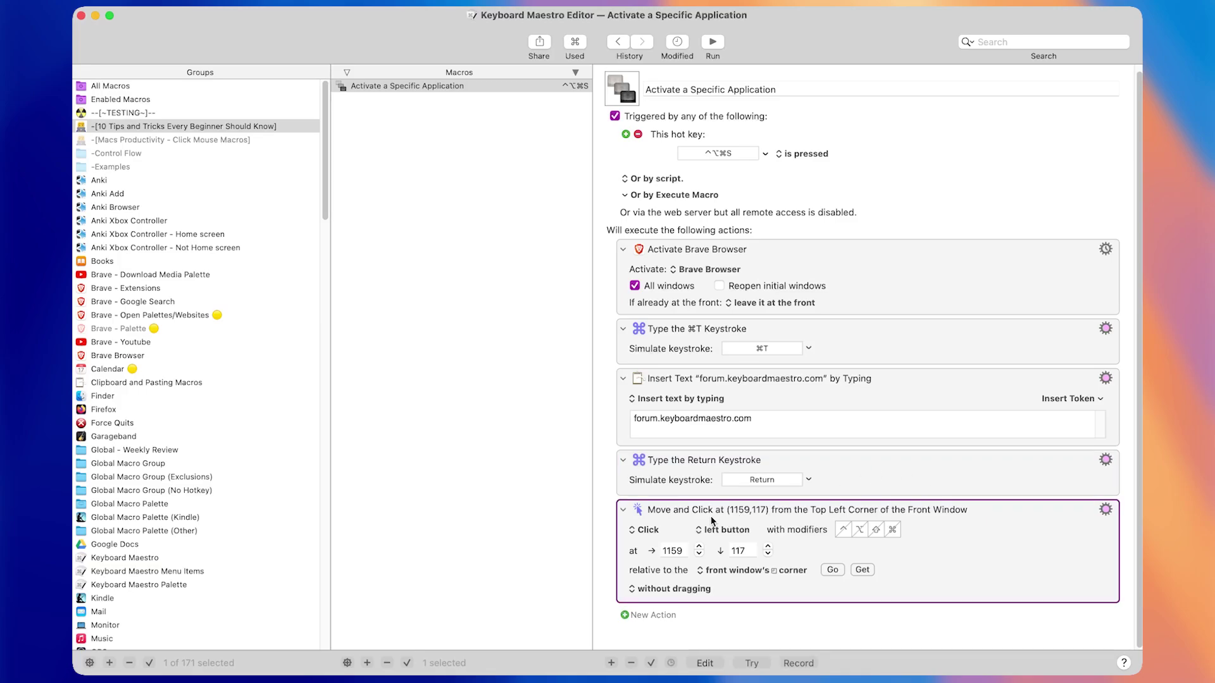
click(613, 663)
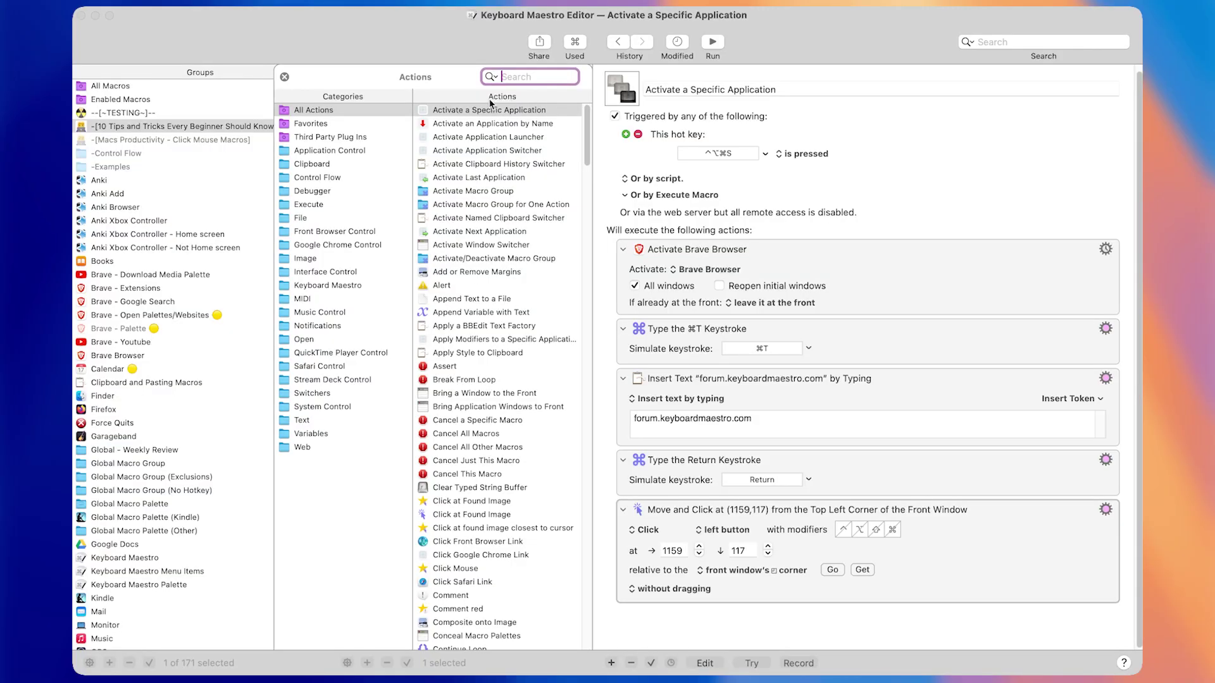
text(pause)
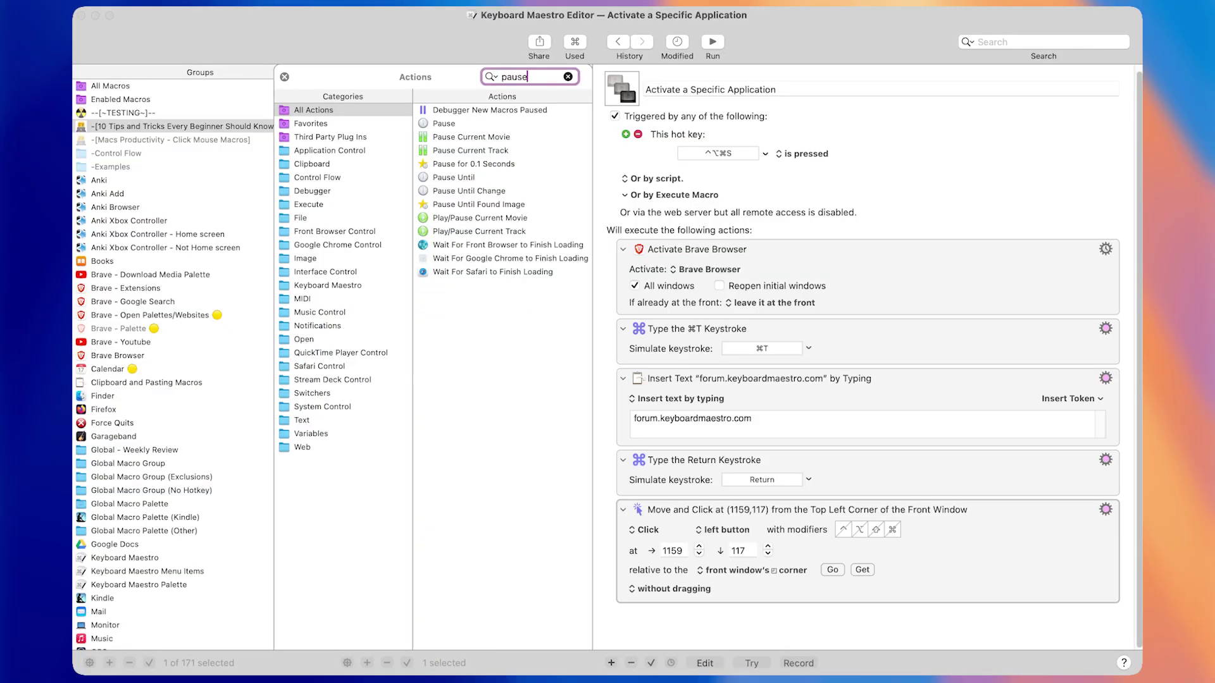
click(437, 124)
double_click(467, 125)
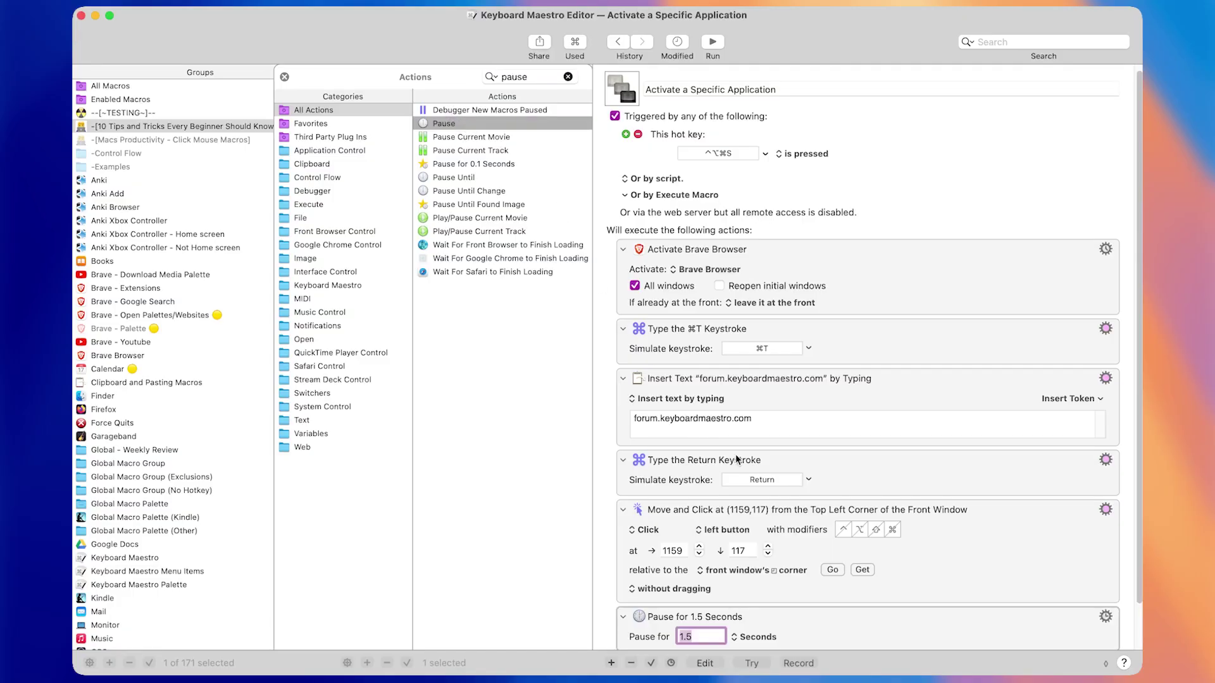
Move the Pause action between the Return keystroke and the Move and Click action, and close the action library
drag(817, 625, 800, 515)
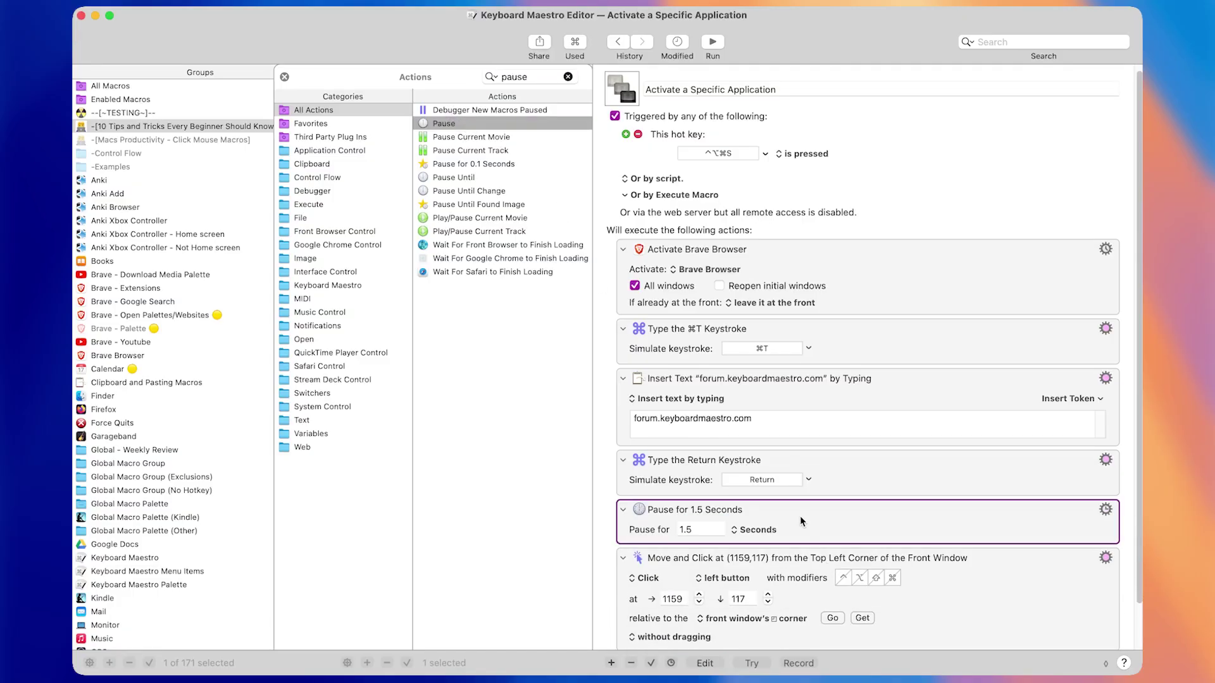
click(285, 77)
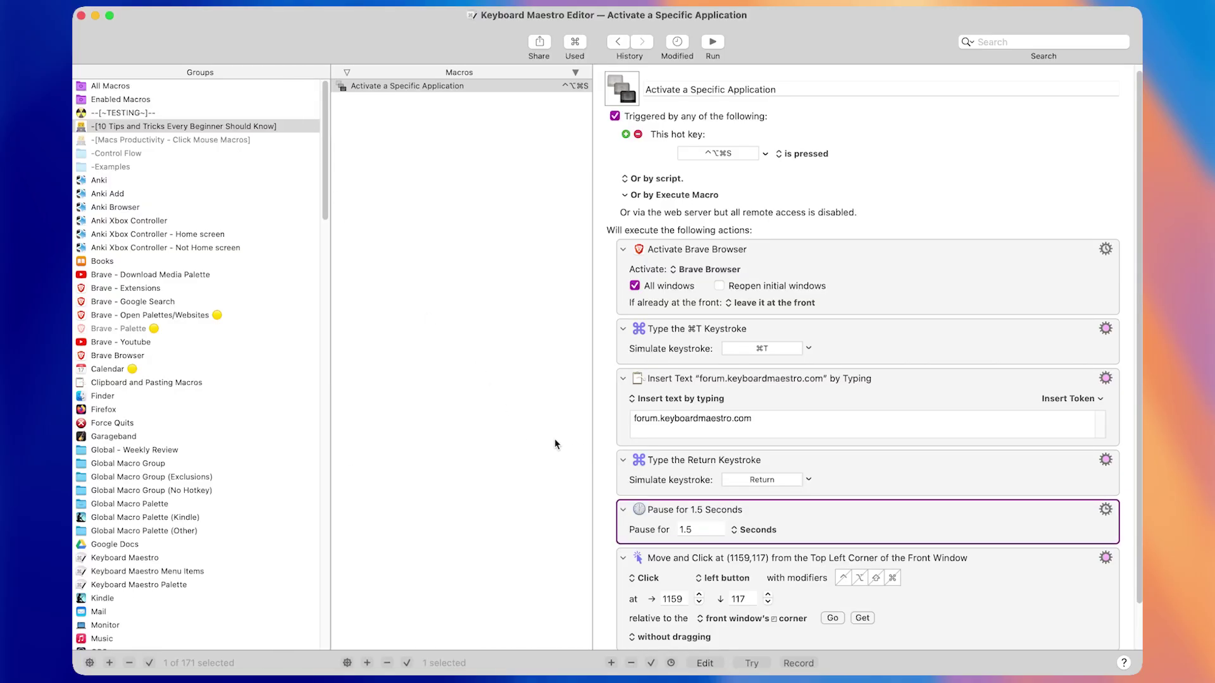
scroll(899, 429, down, 2)
click(900, 424)
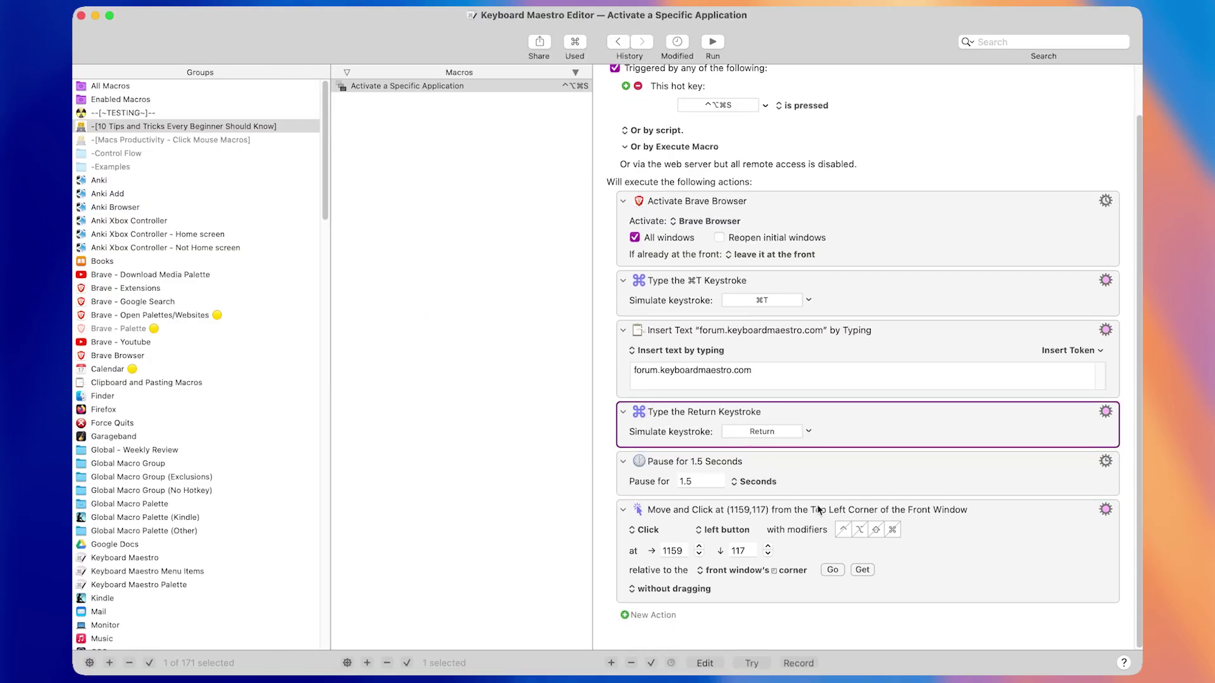
click(921, 551)
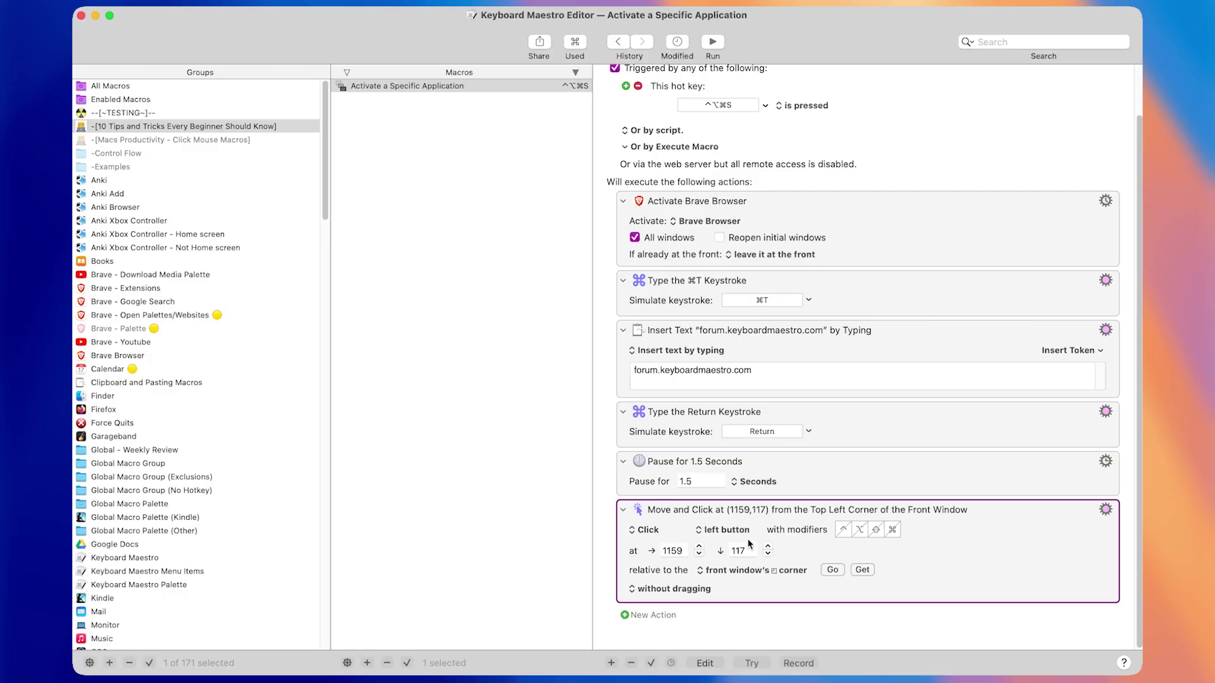
Set the Pause action's duration to 1 second and check it against the actions around it
double_click(702, 481)
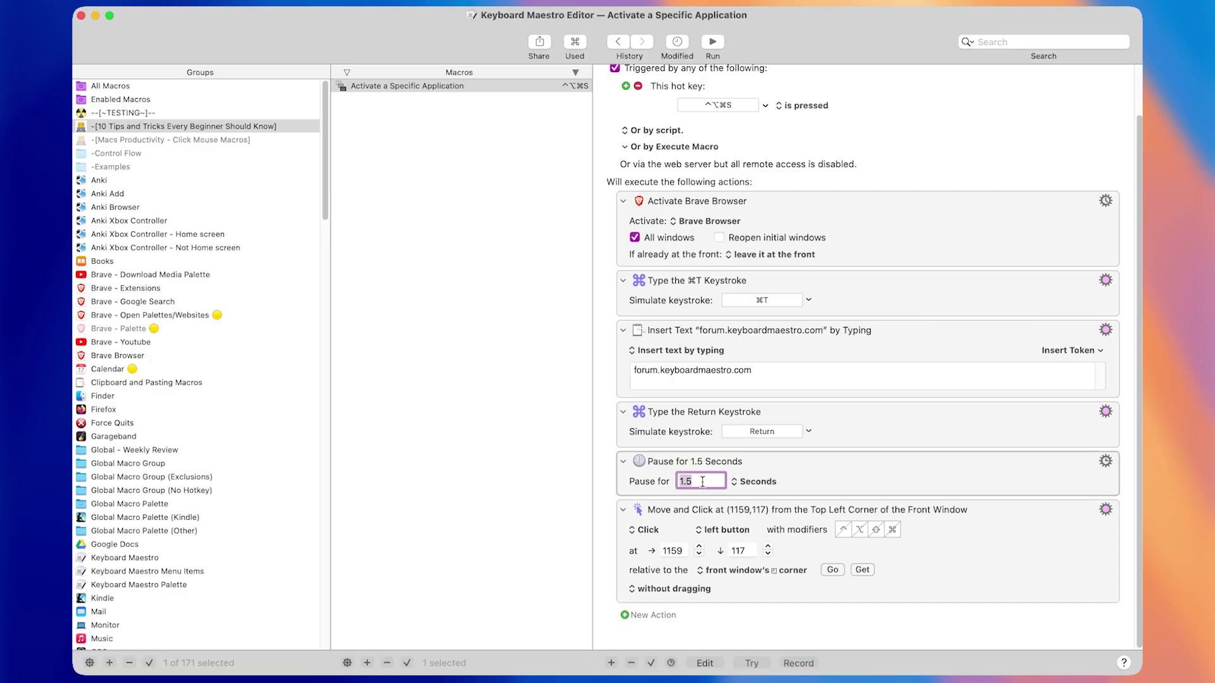
text(1)
click(791, 481)
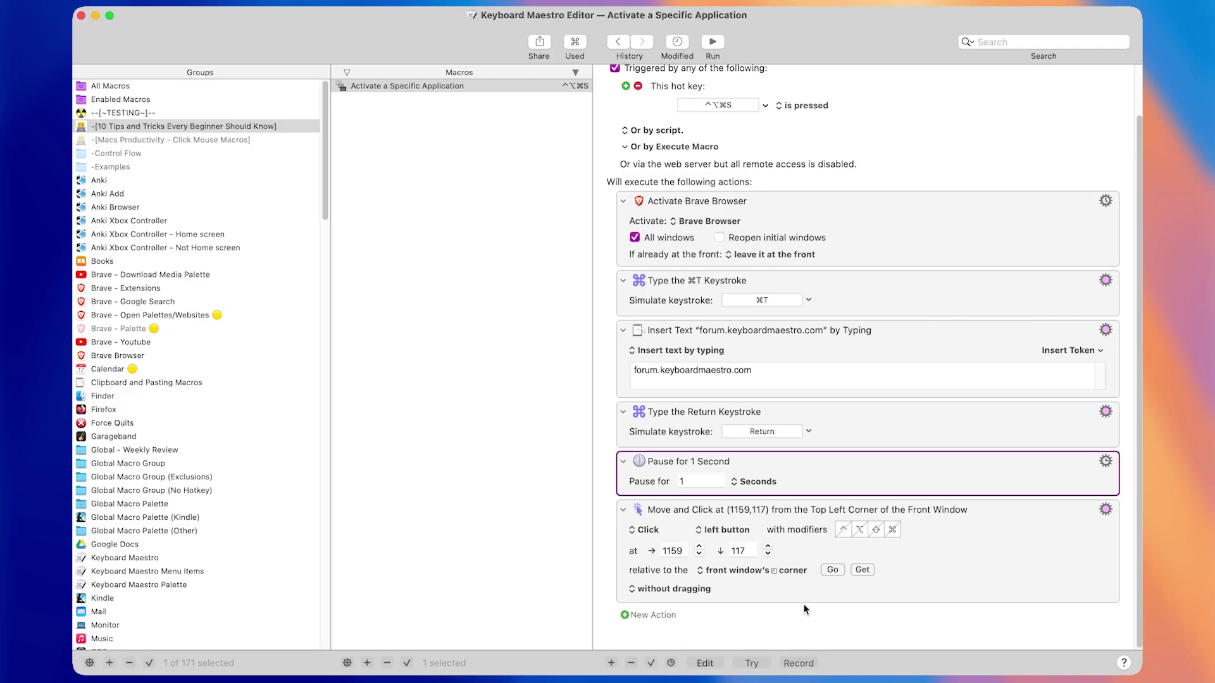
click(876, 431)
click(942, 511)
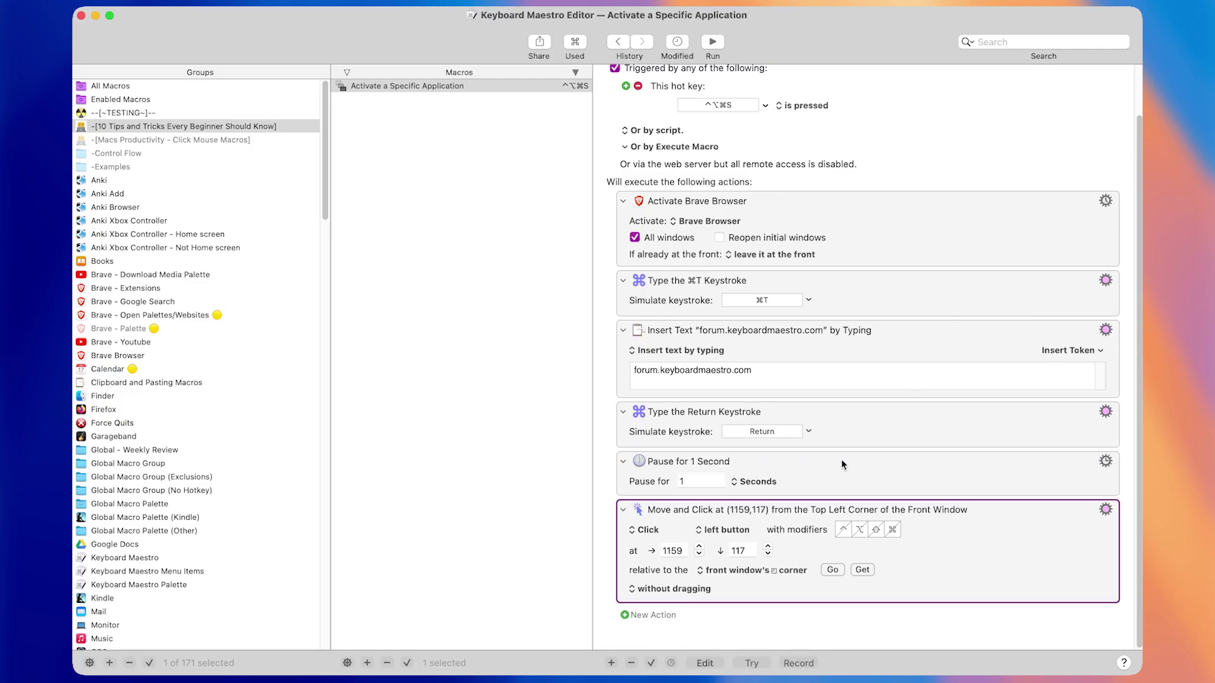
click(912, 493)
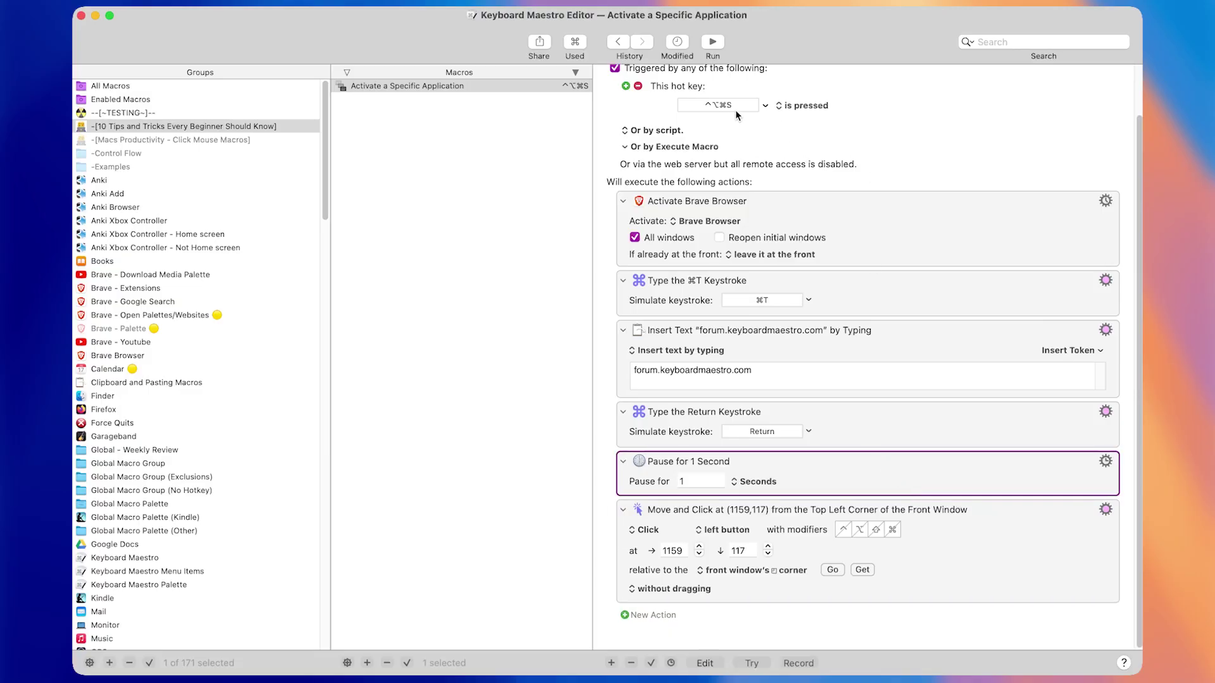
Test the macro with its ⌃⌥⌘S hot key, and manually dismiss and reopen the forum's login form
scroll(748, 164, up, 2)
key(ctrl+alt+super+s)
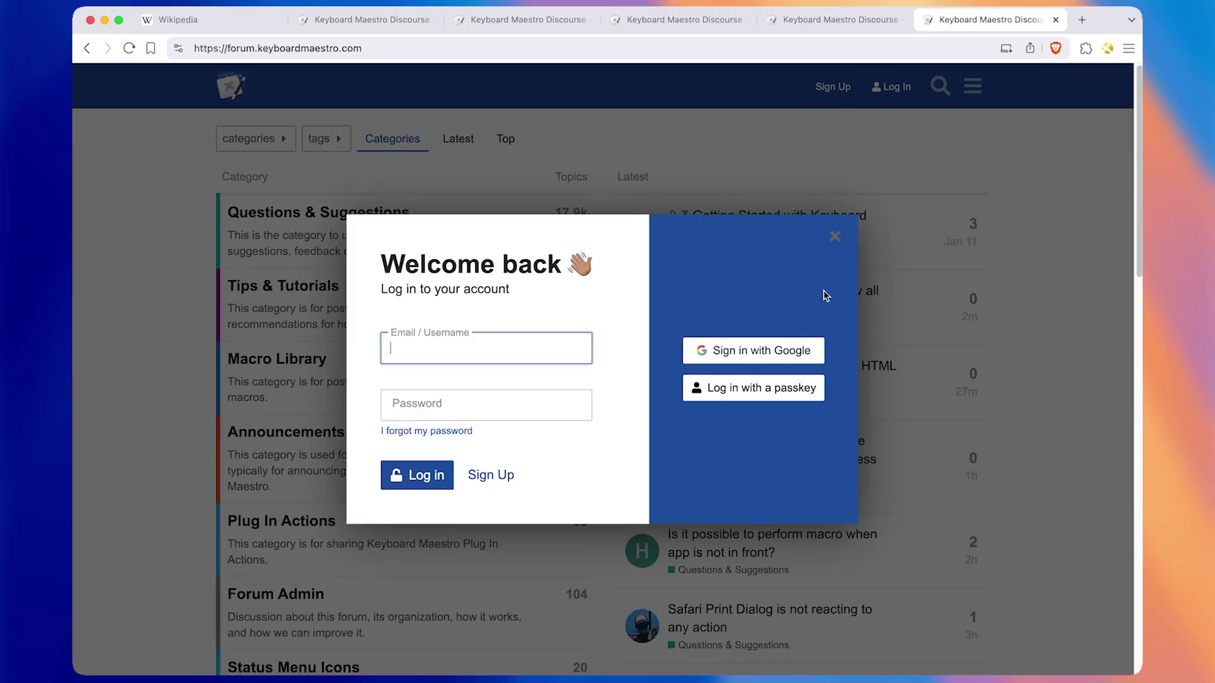
click(892, 89)
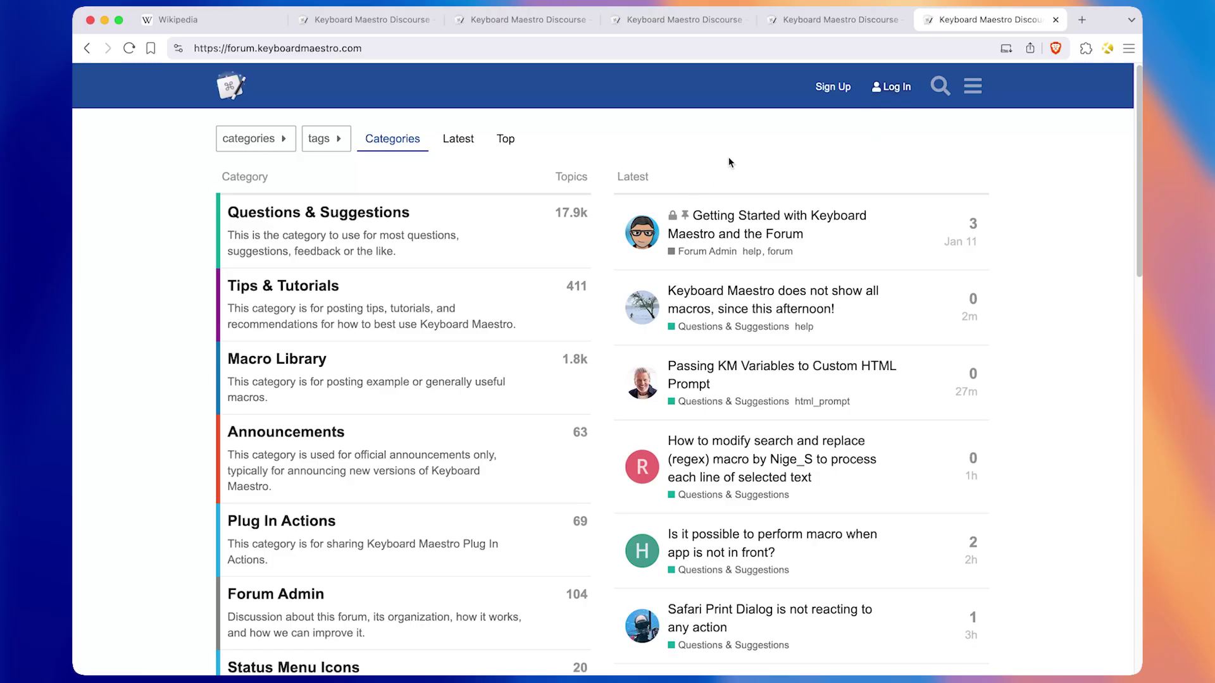
click(890, 89)
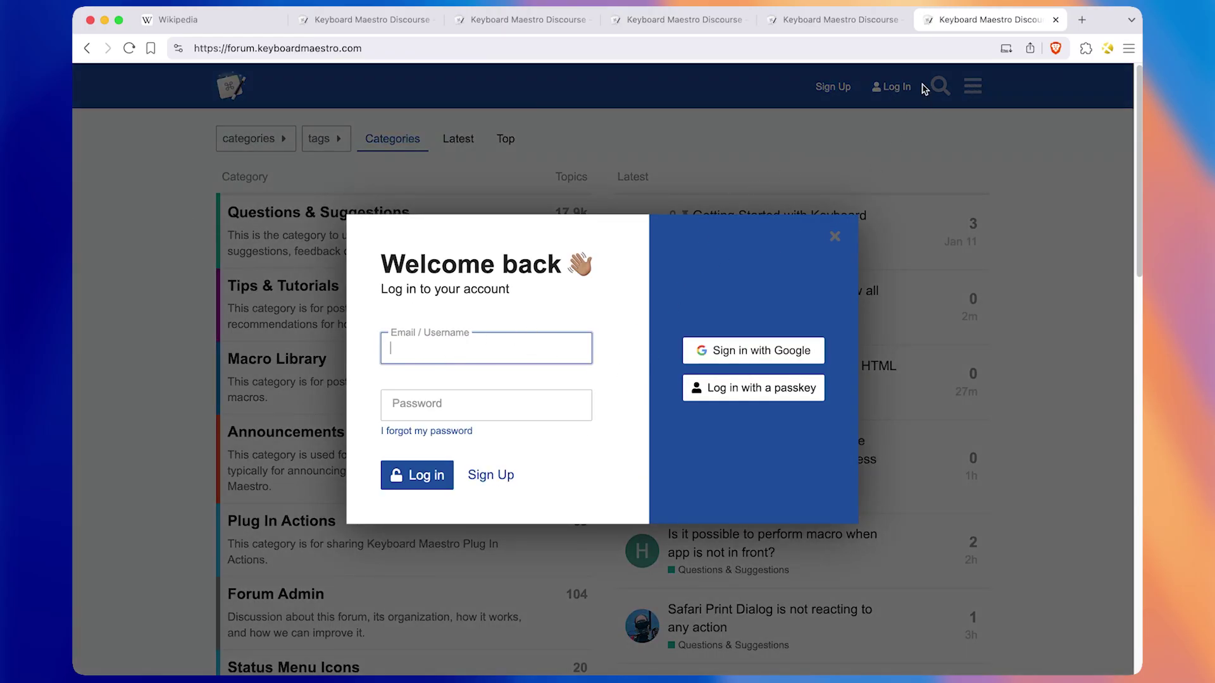
Enter Macs_Productivity as the username in the forum's login form and copy it
text(Macs)
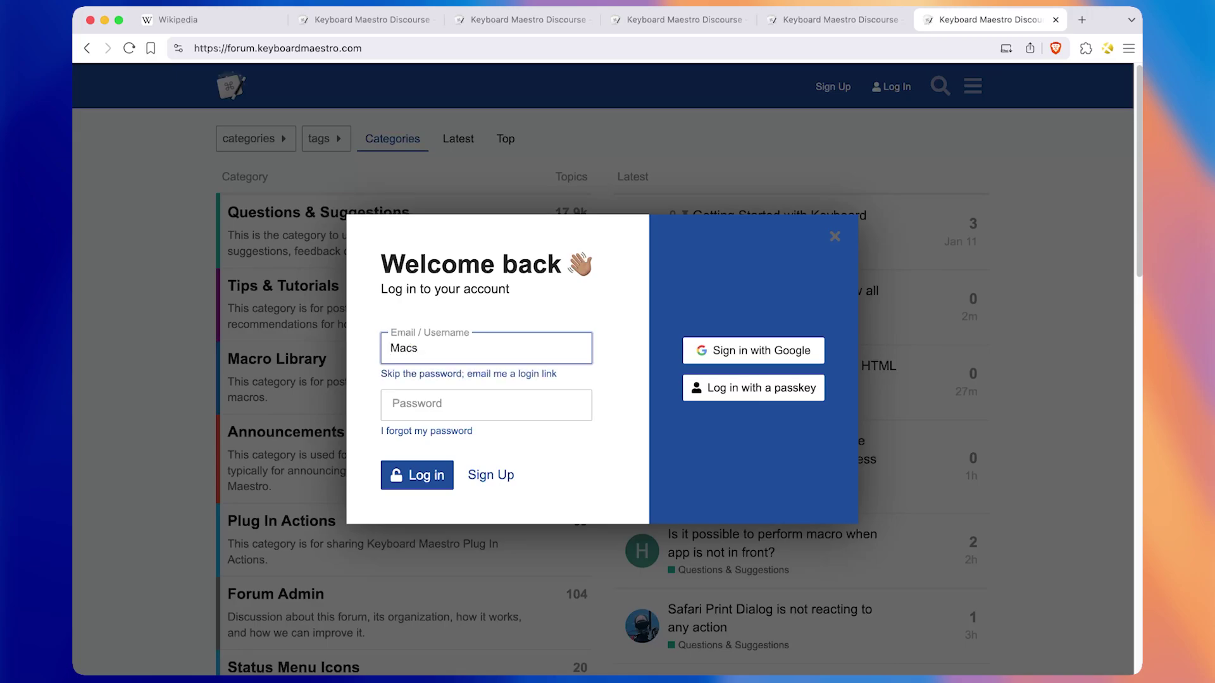
text(_Productivity)
key(super+a)
key(super+c)
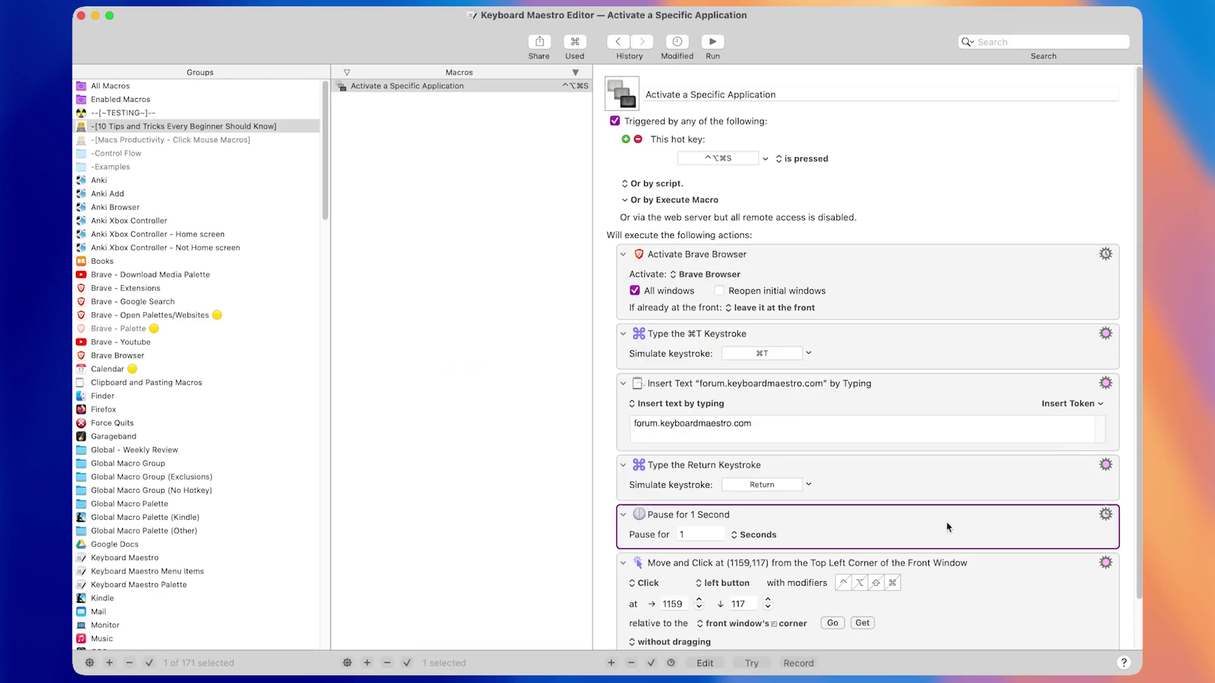
Back in Keyboard Maestro, inspect the Move and Click and Insert Text actions and look briefly at the action library
scroll(798, 511, down, 2)
click(970, 579)
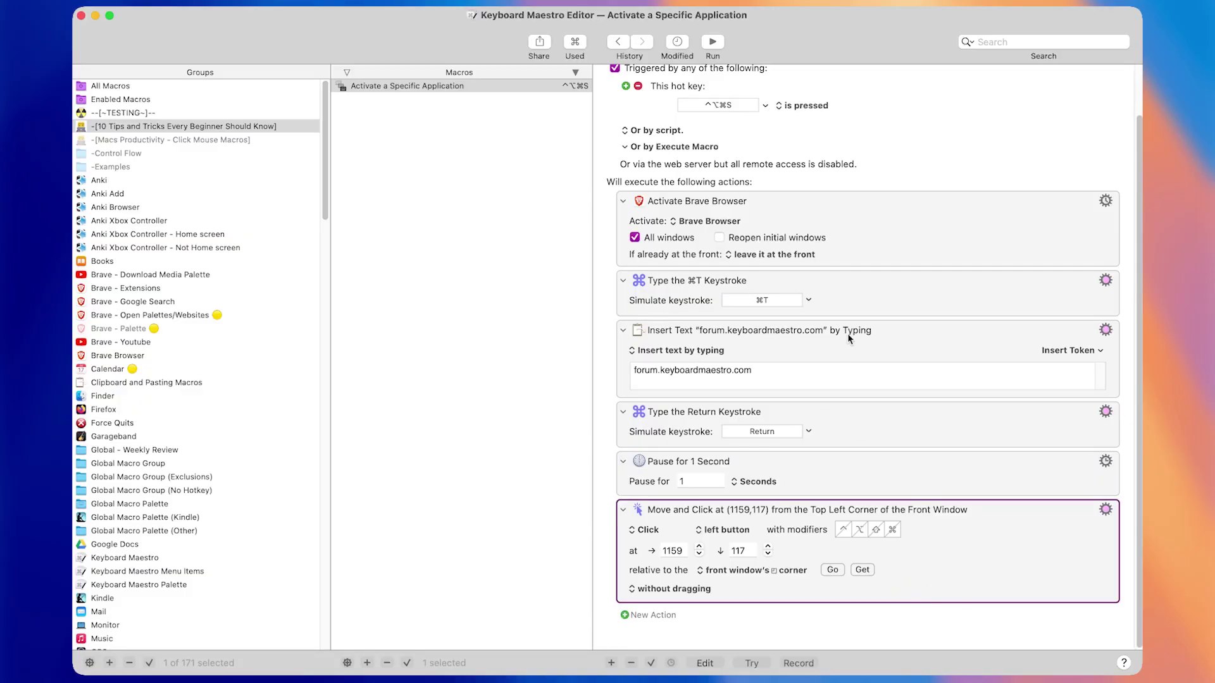
click(829, 333)
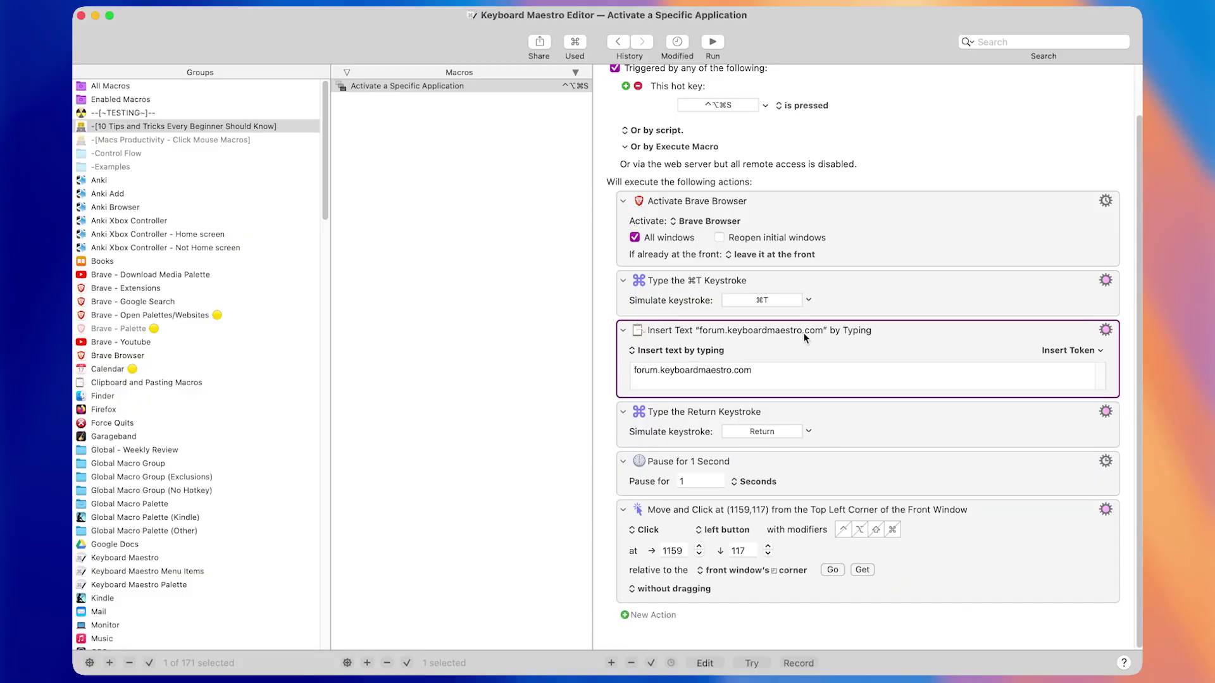
click(936, 562)
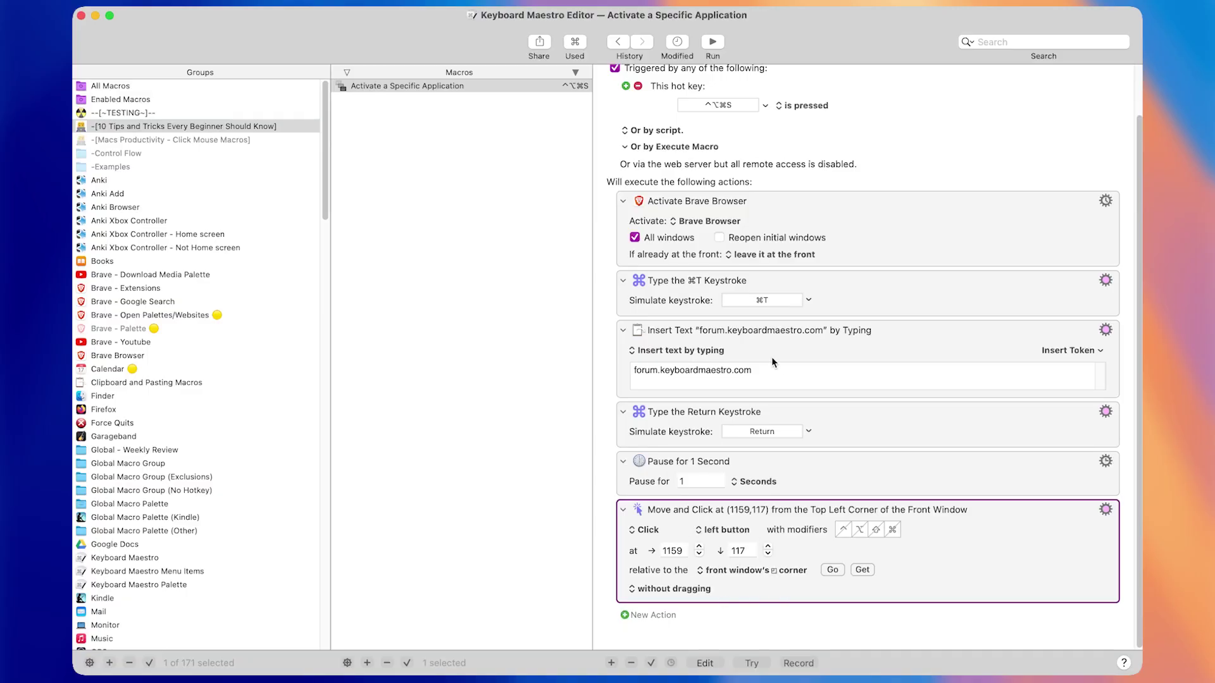
click(821, 358)
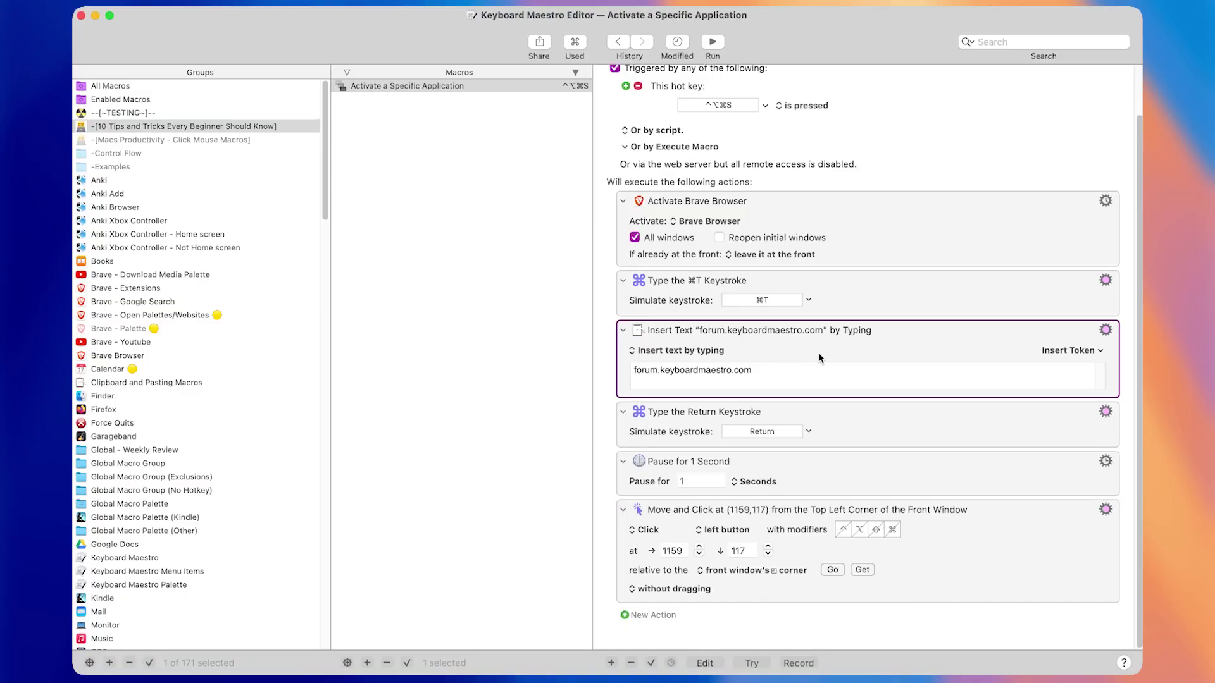
click(612, 663)
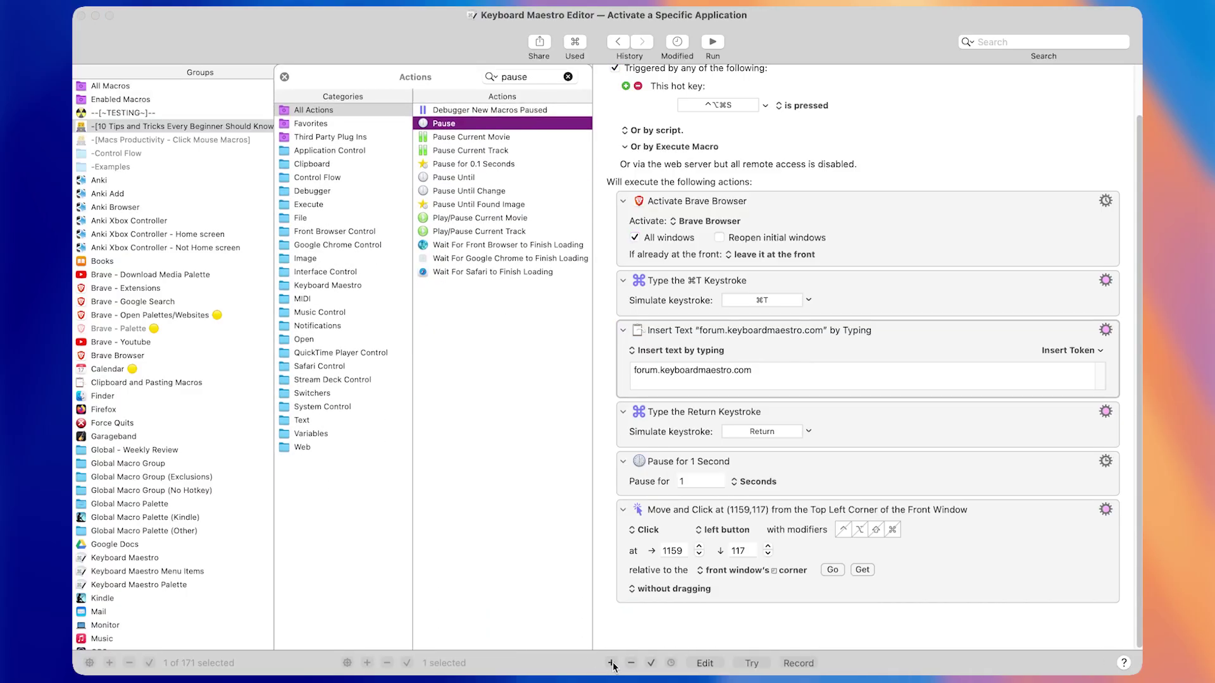
click(612, 663)
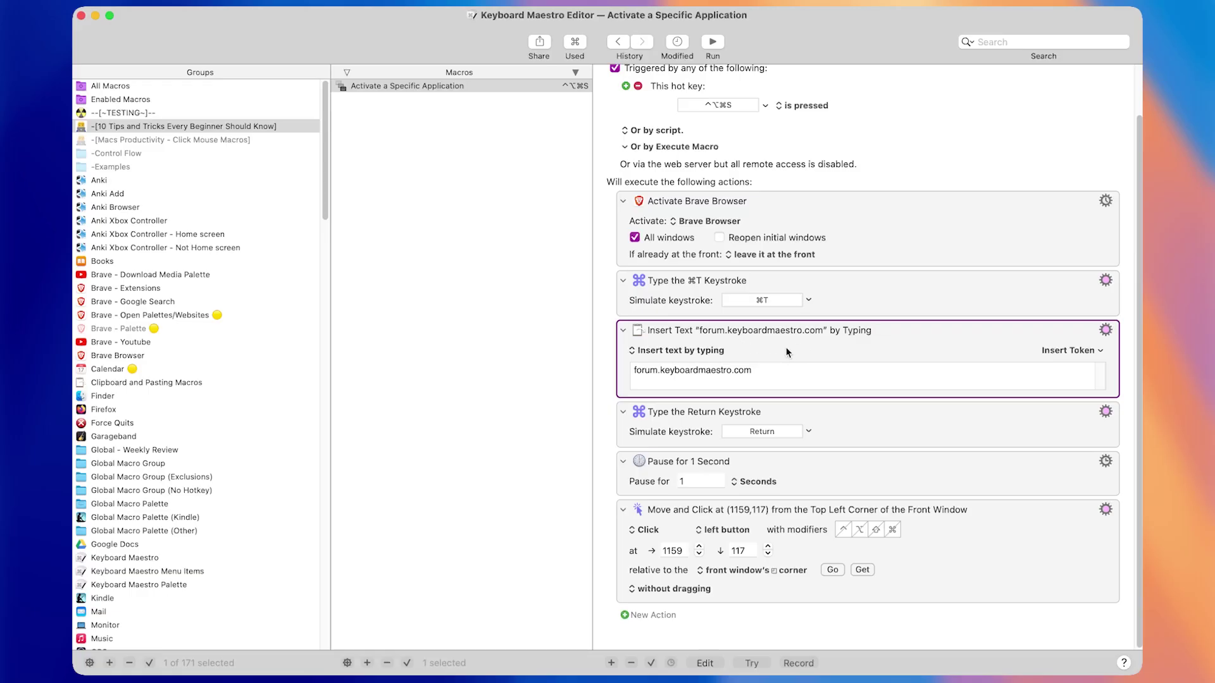
Duplicate the Insert Text action for forum.keyboardmaestro.com to the end of the macro, after the Move and Click action
drag(790, 350, 776, 596)
click(854, 545)
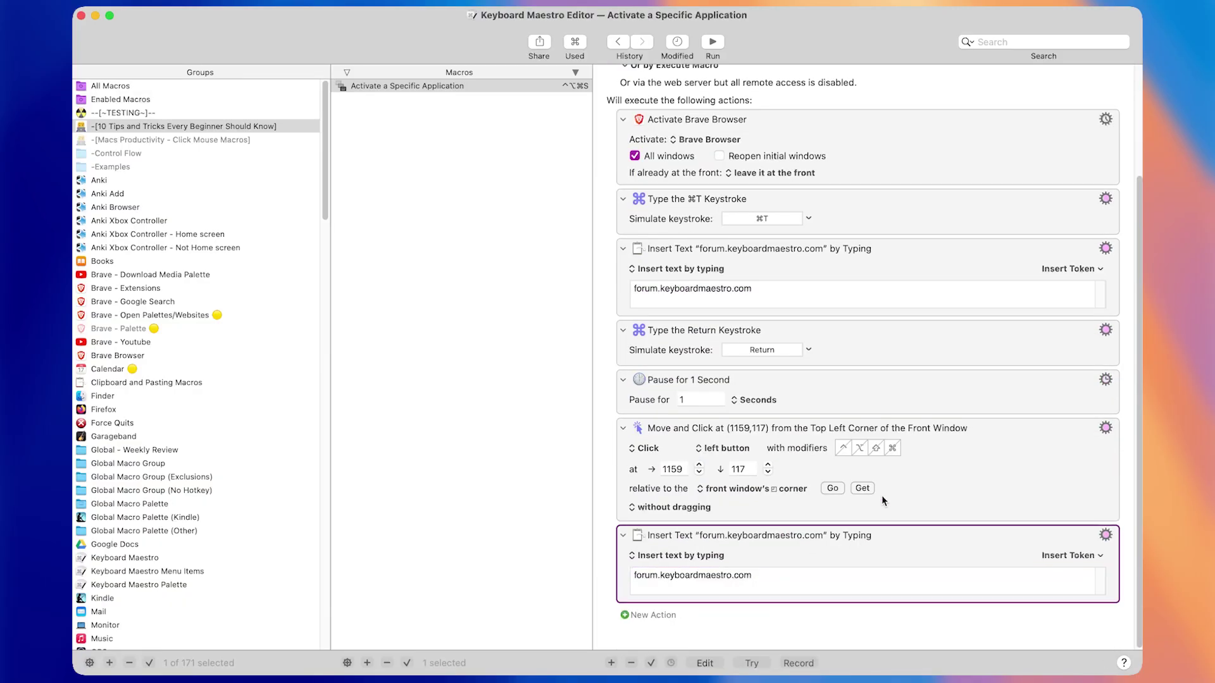
Try duplicating the Pause action alone and together with the Move and Click action, deleting the copies each time
drag(853, 352, 849, 380)
key(Delete)
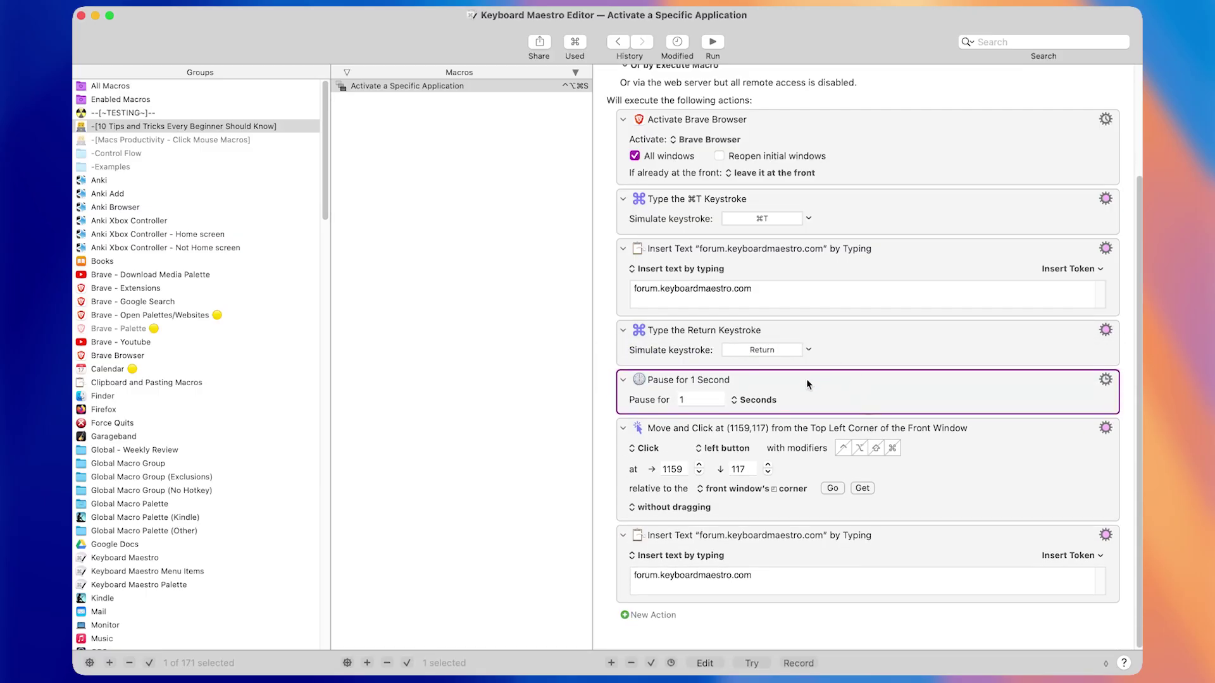
click(970, 441)
shift+click(939, 390)
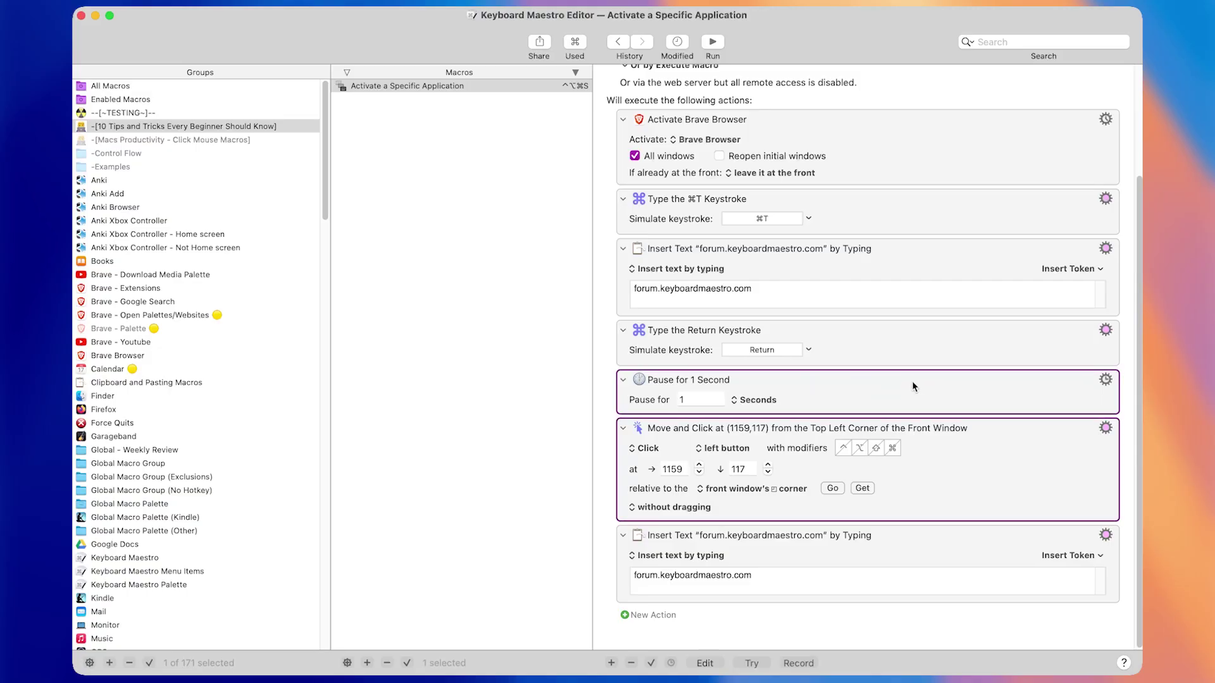
drag(913, 381, 906, 376)
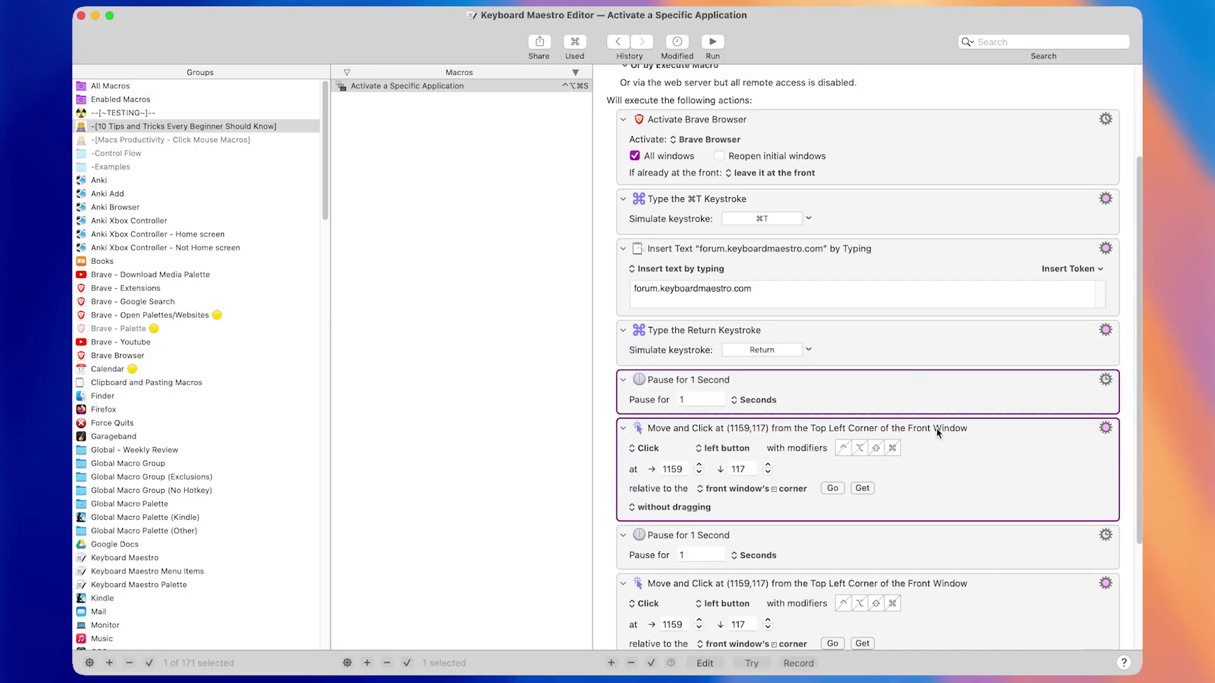
key(Delete)
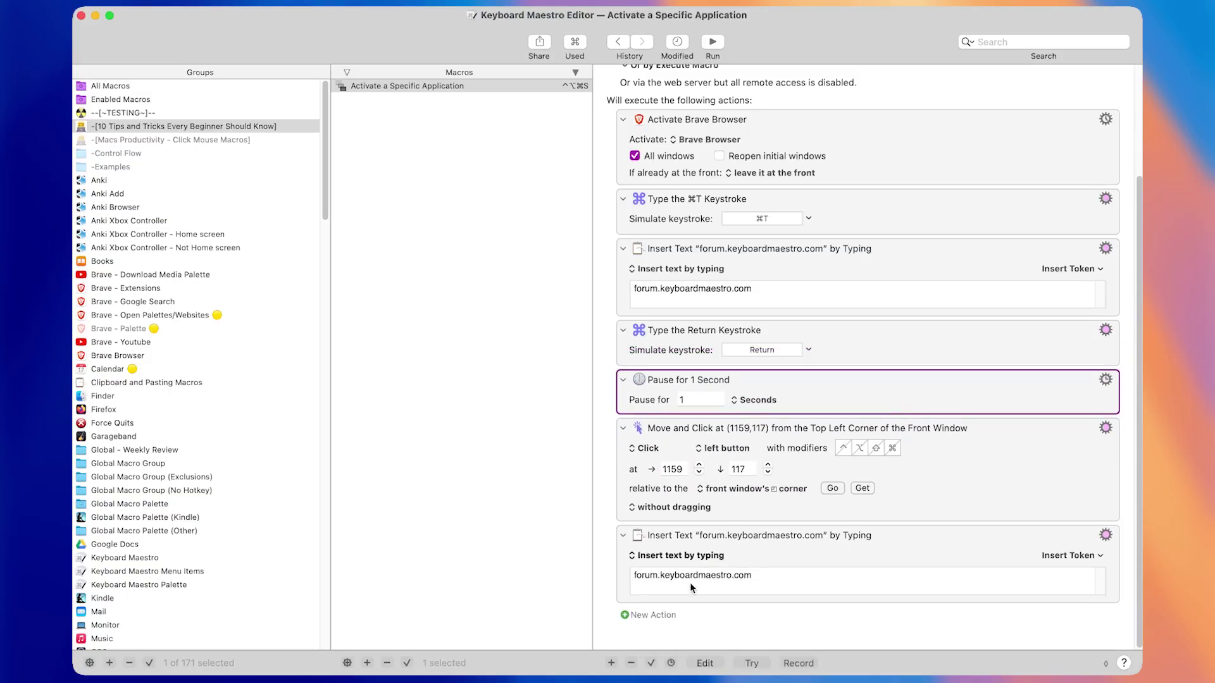
Replace the text in the duplicated Insert Text action with the copied username, Macs_Productivity, keeping it inserted by typing
click(722, 574)
key(super+v)
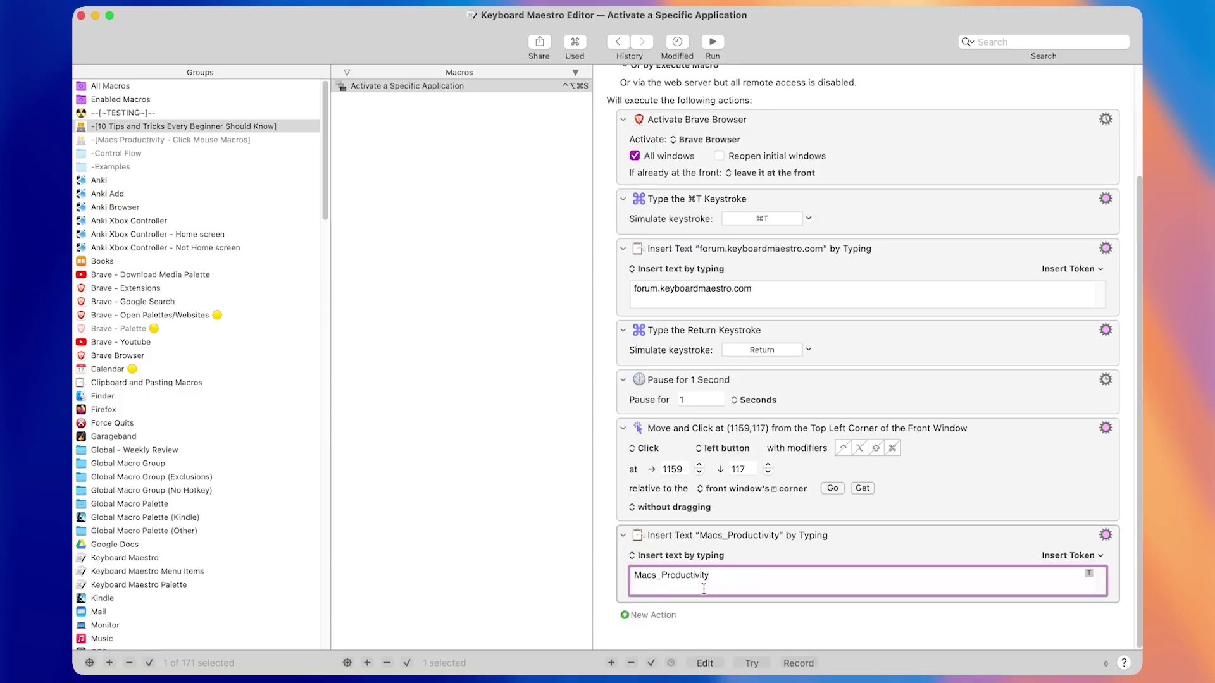
click(676, 555)
click(811, 545)
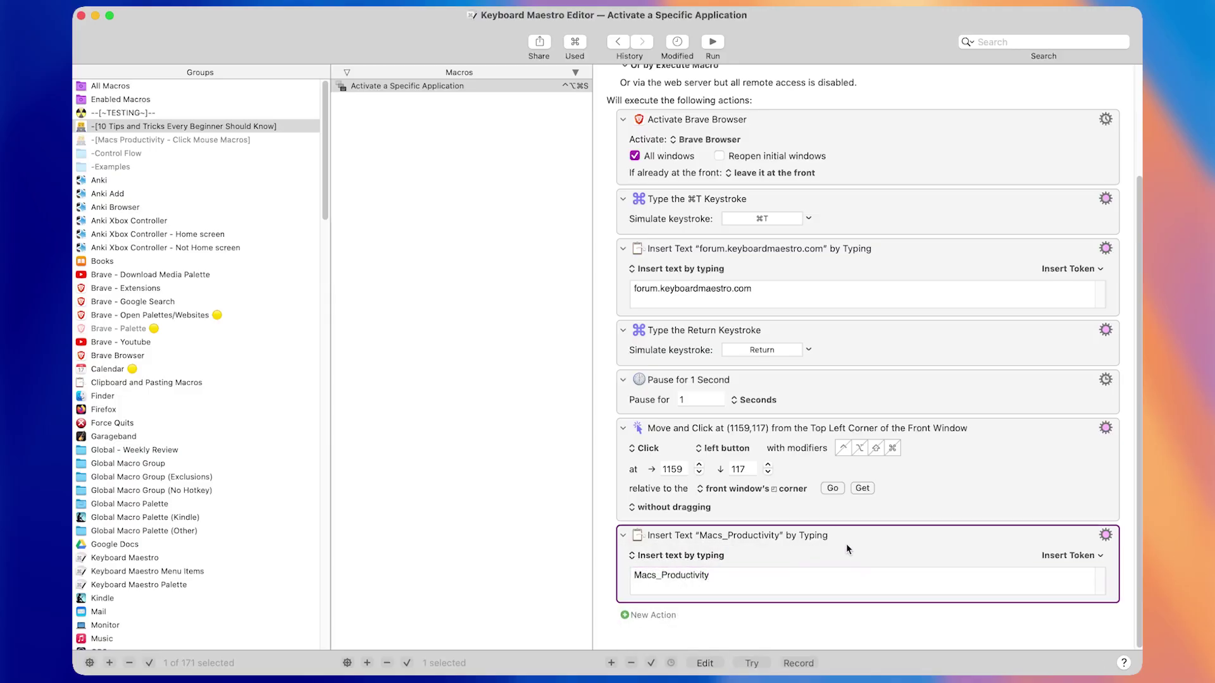
Review the action sequence, run the macro with its hot key, and check the username field in the forum's login form
scroll(846, 545, up, 2)
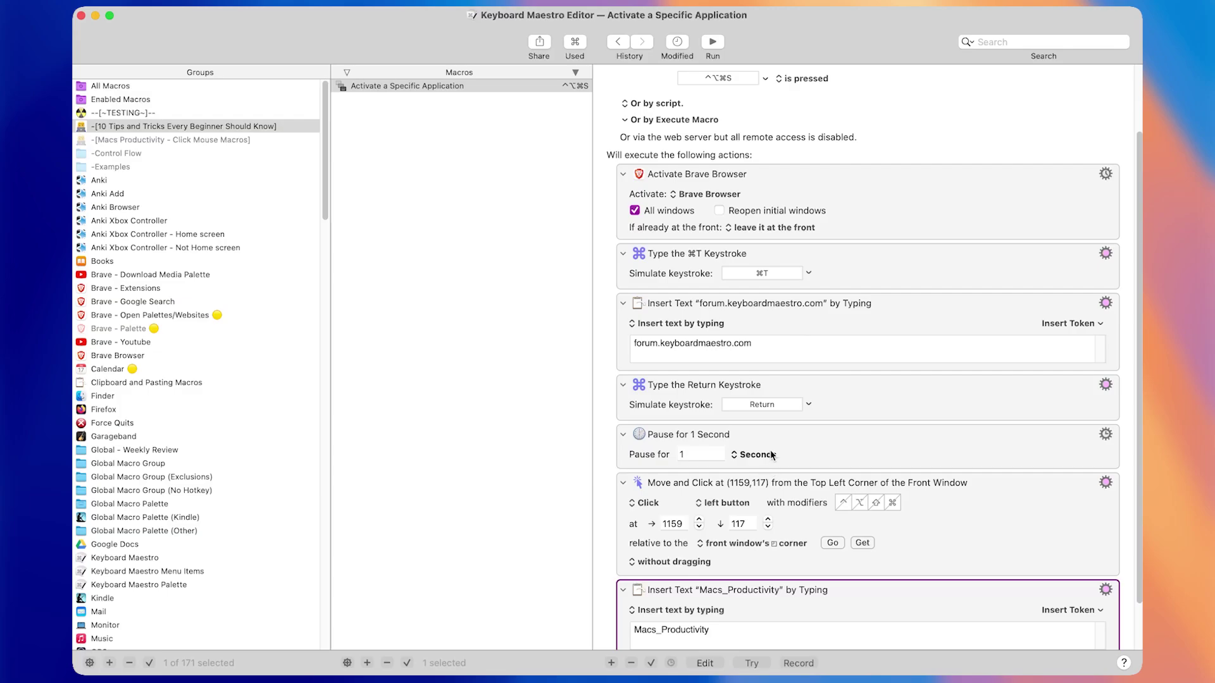
scroll(809, 408, down, 1)
scroll(943, 190, down, 1)
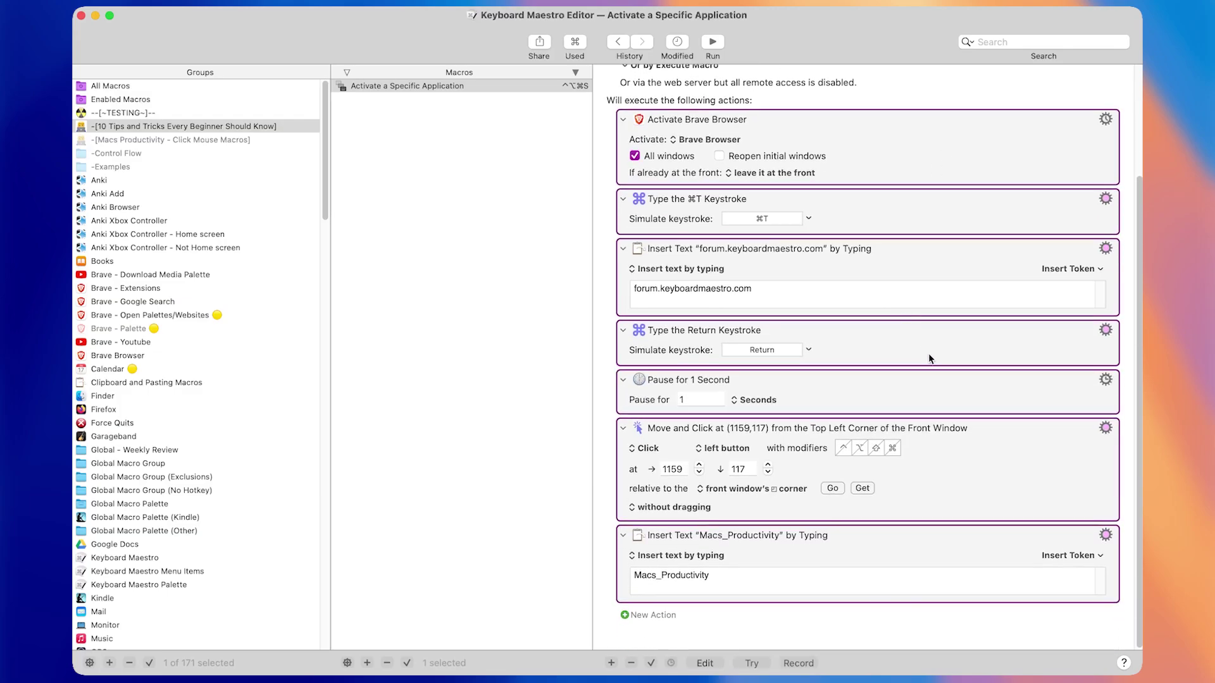
click(928, 358)
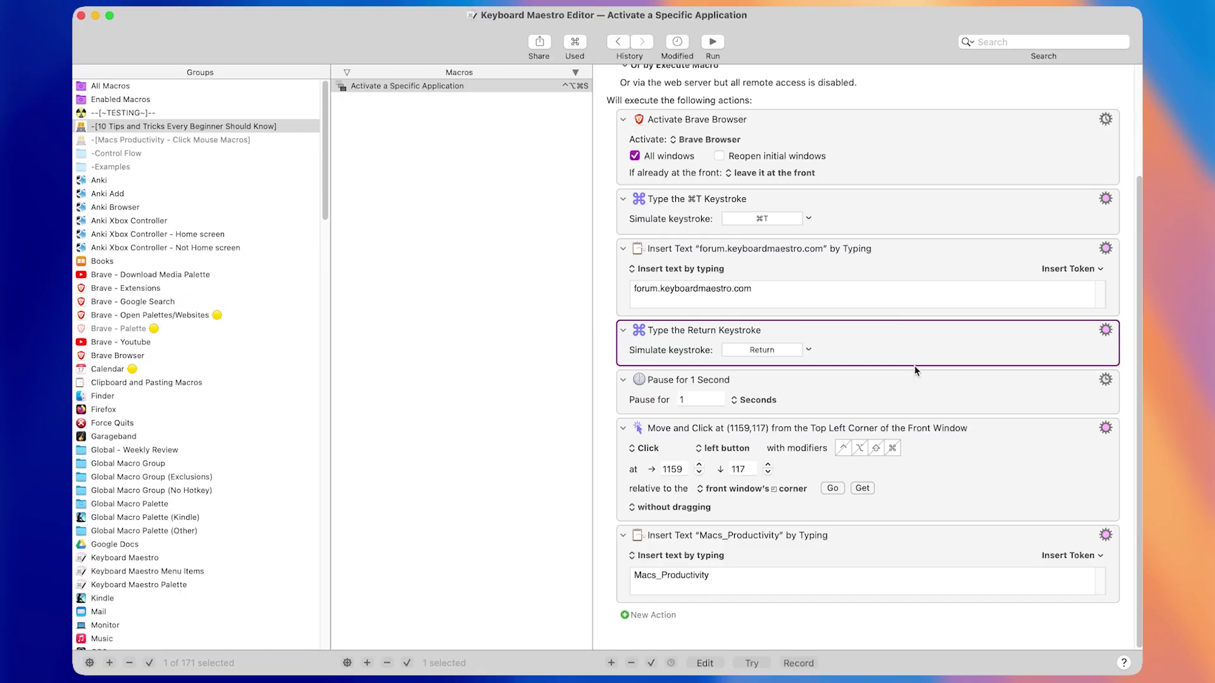
scroll(871, 420, up, 5)
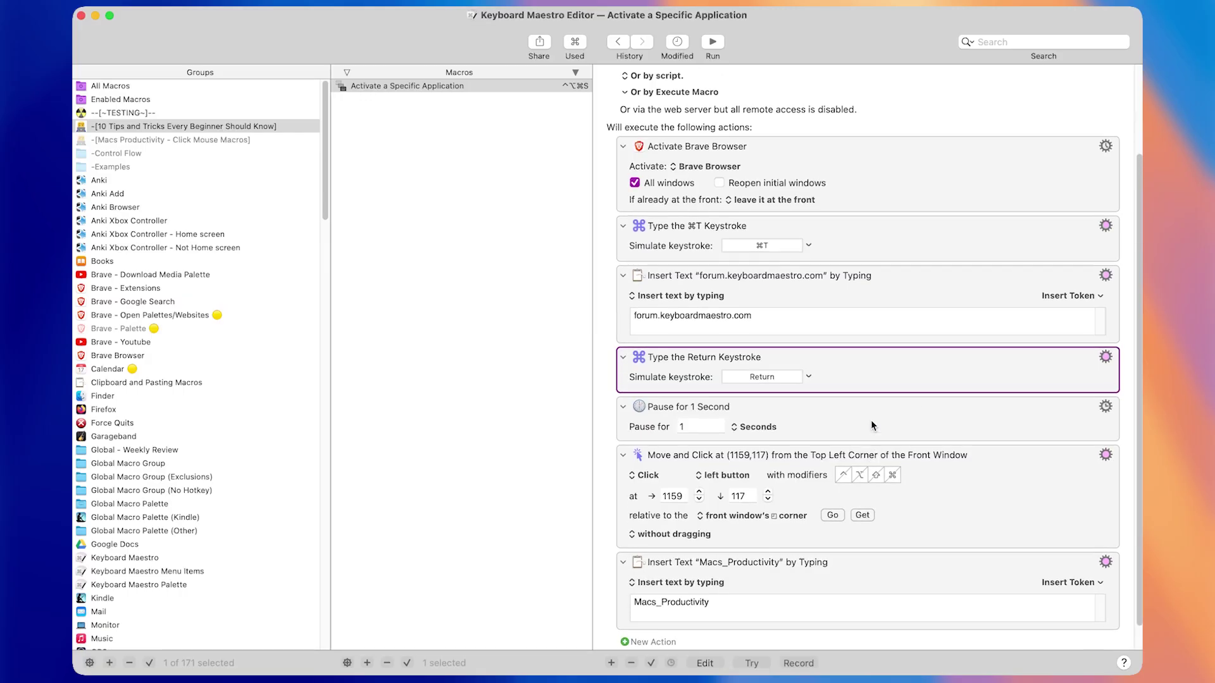
key(ctrl+alt+super+s)
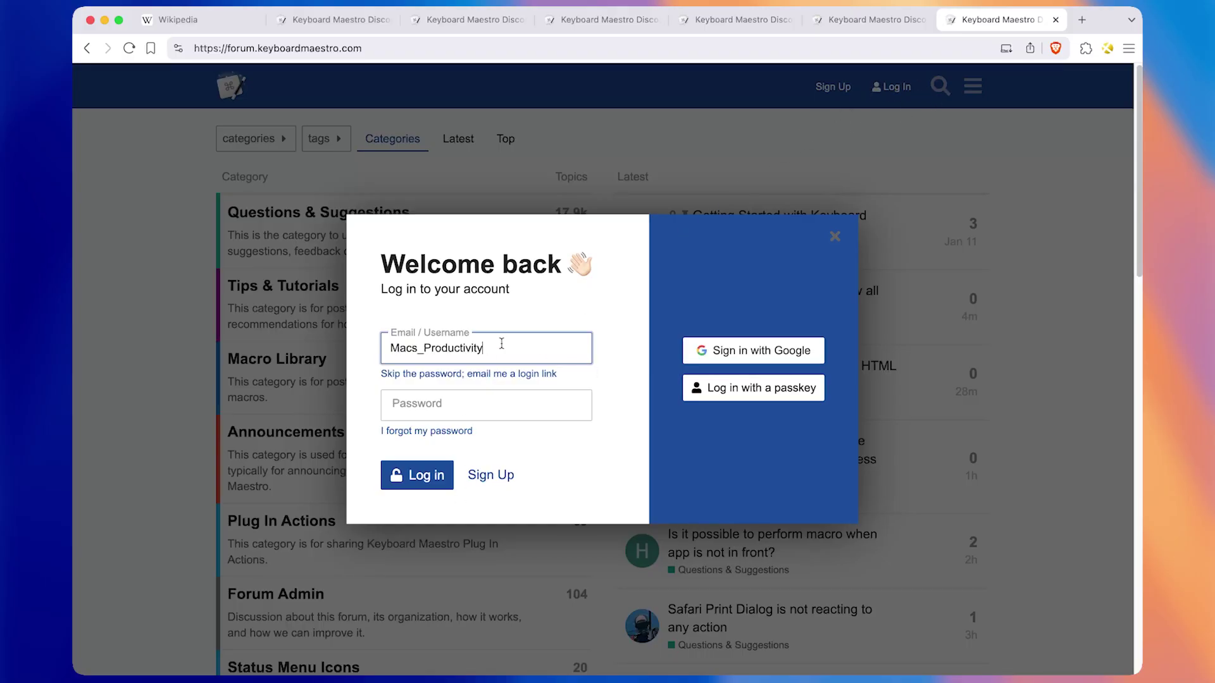
drag(495, 347, 388, 349)
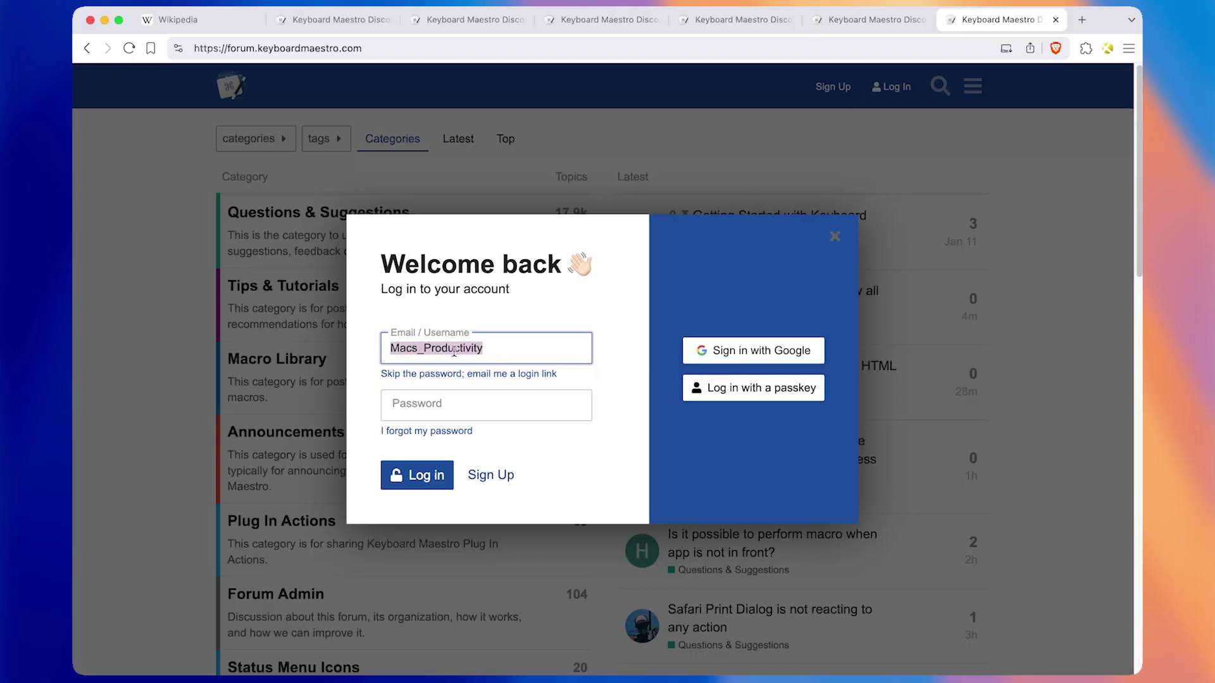
click(497, 349)
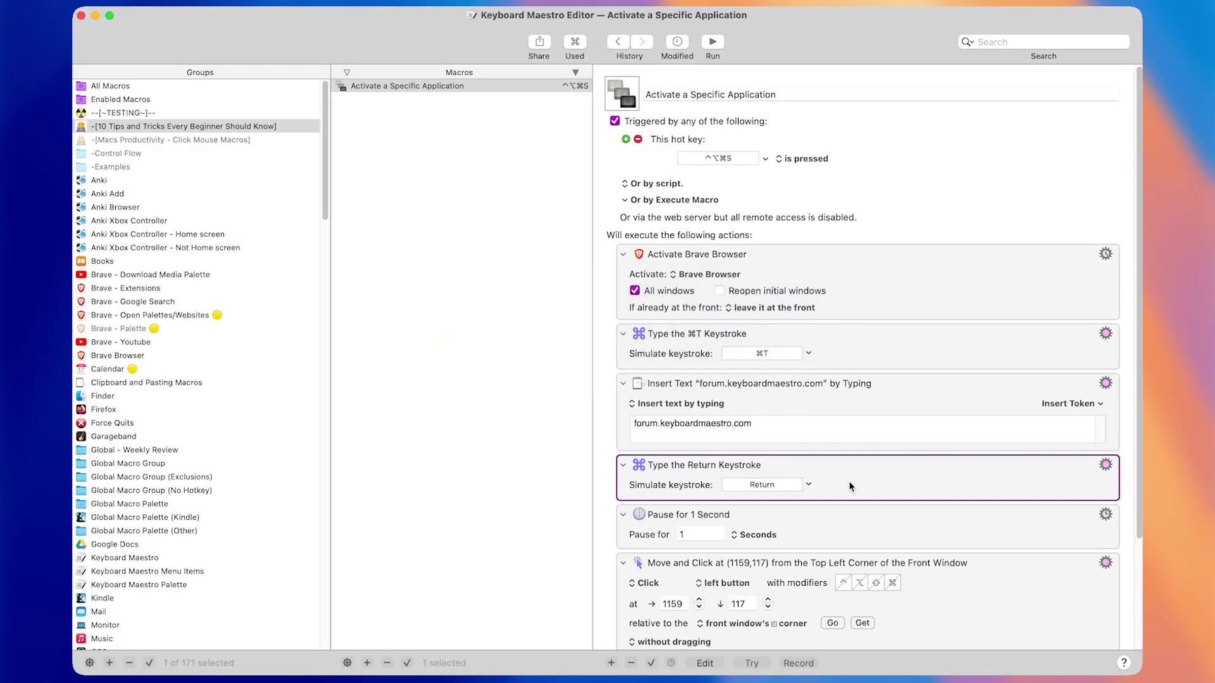
Examine the reference-point options for the coordinates of the Move and Click action
scroll(852, 482, down, 3)
click(784, 481)
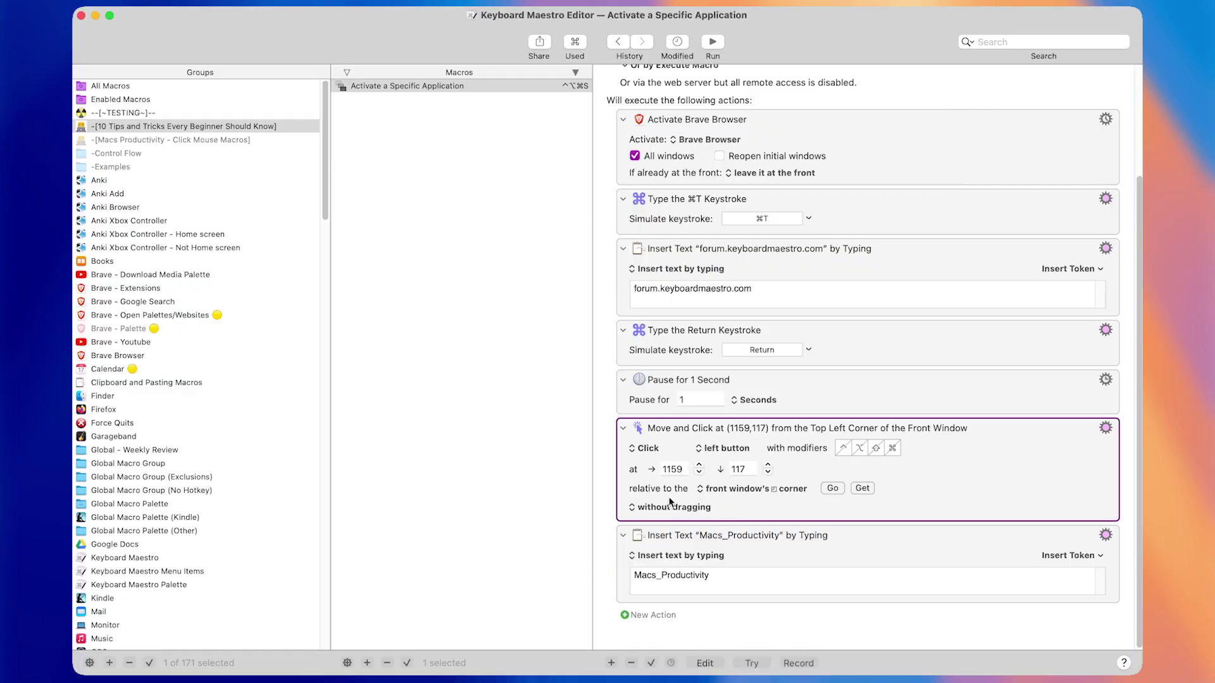
click(774, 489)
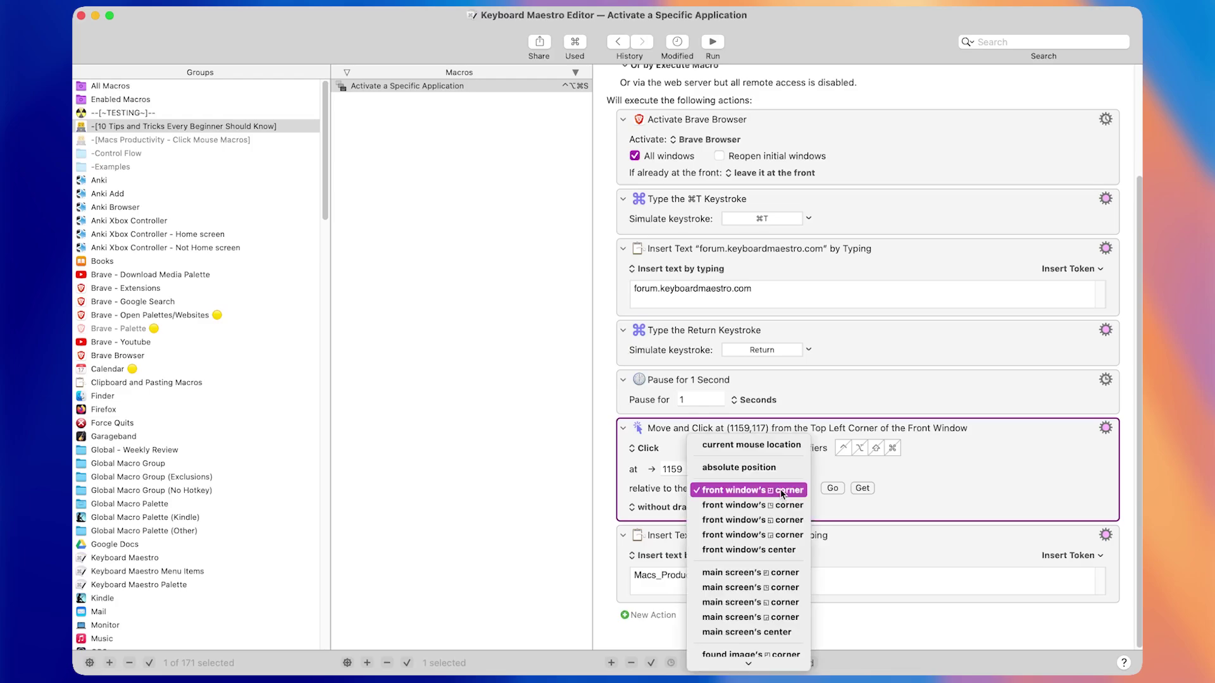
click(895, 488)
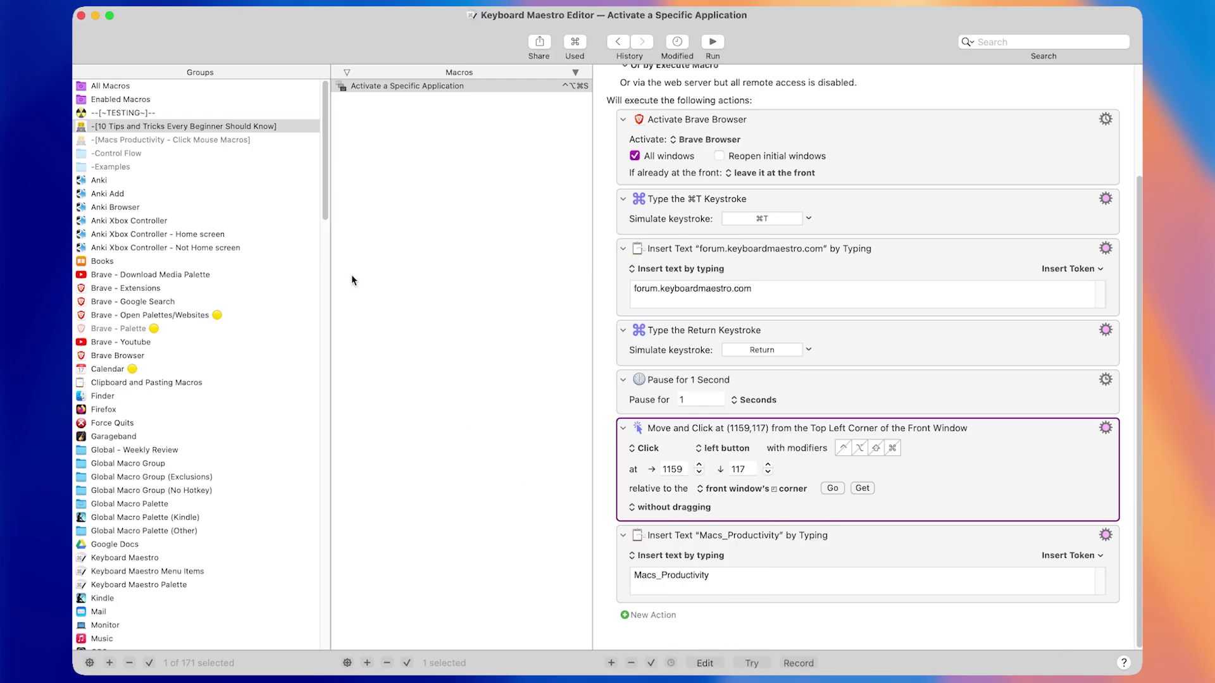
Run the macro with its hot key, and narrow the Brave window with the forum's login form closed
key(ctrl+alt+super+s)
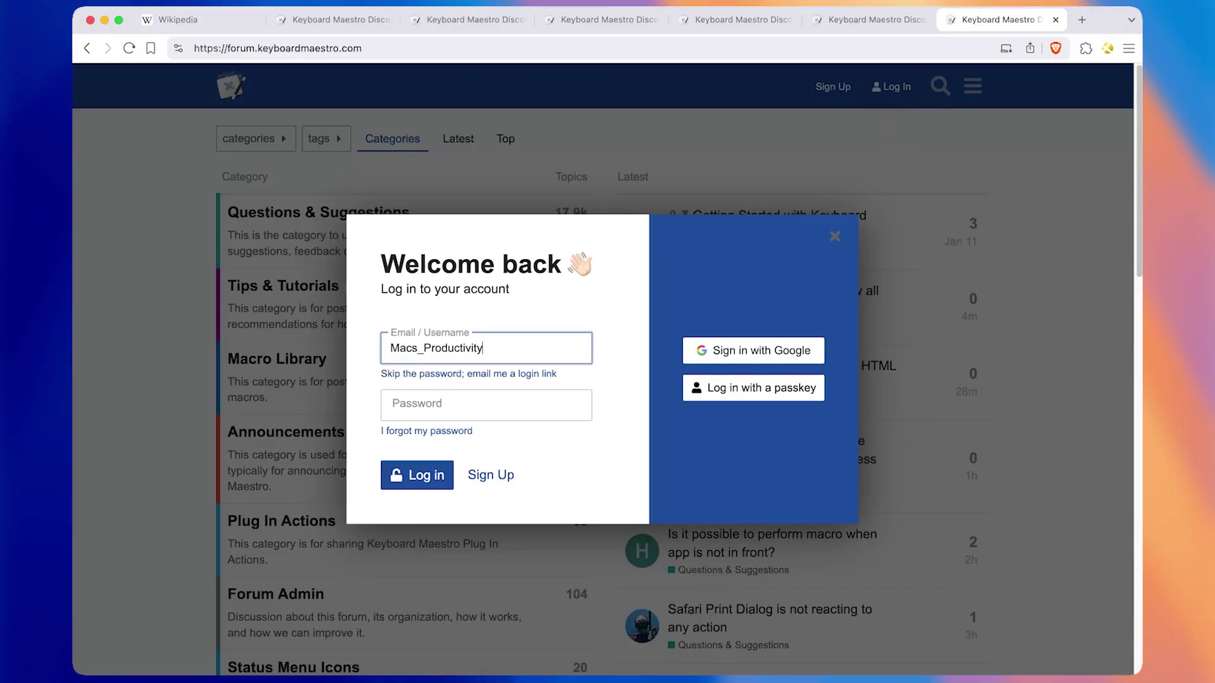
click(1131, 20)
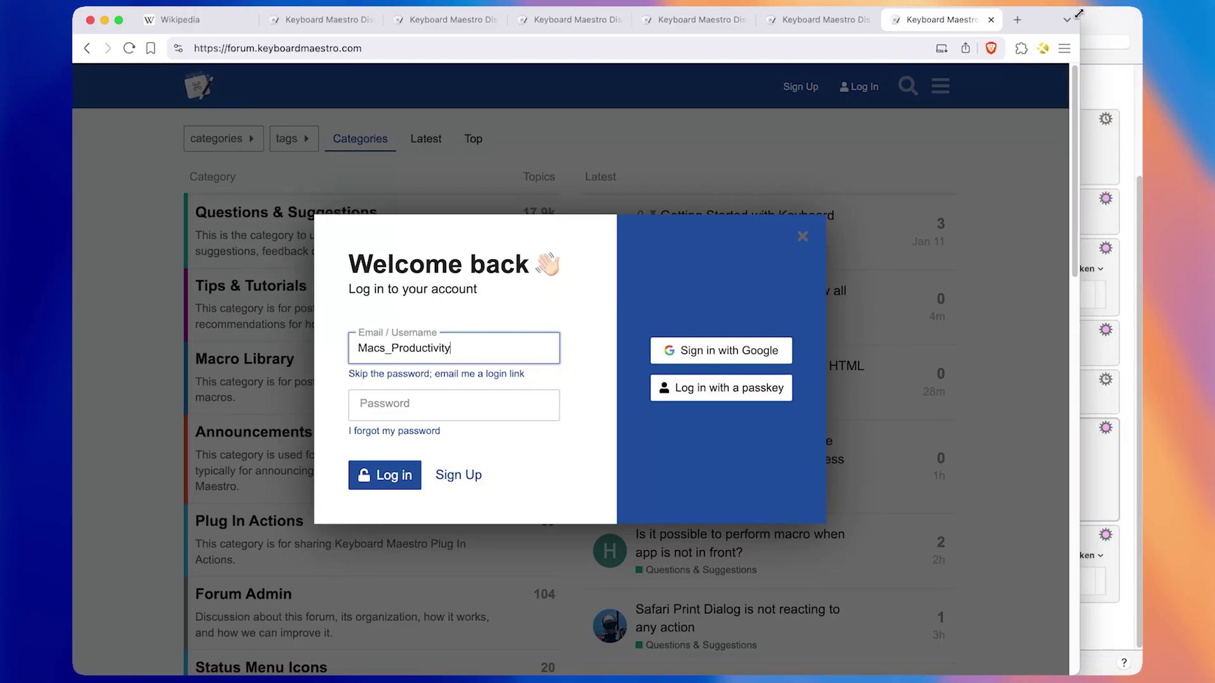
click(938, 148)
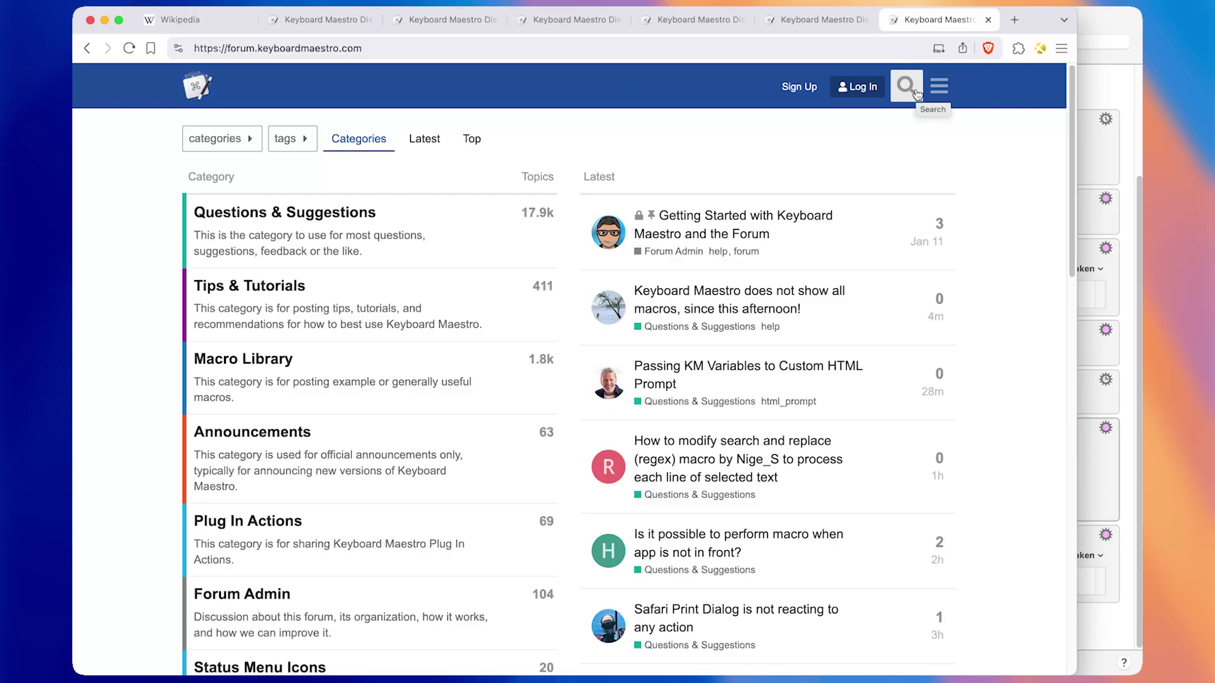
click(898, 134)
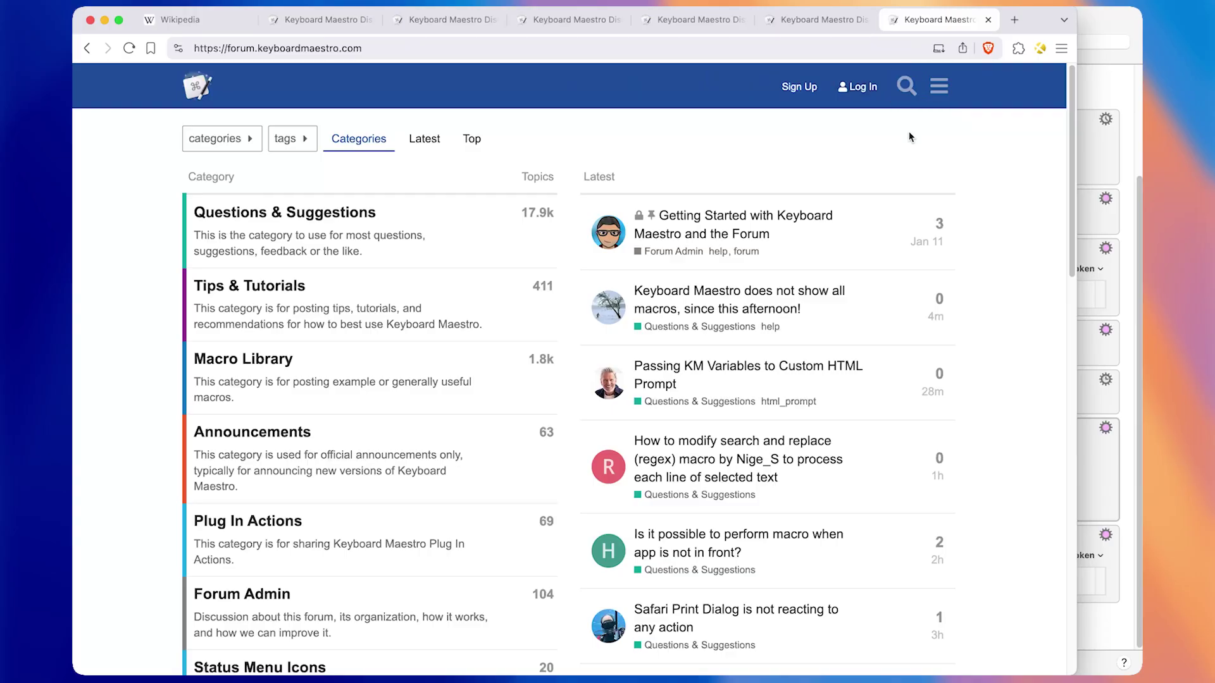
Rerun the macro in the narrowed Brave window to test its fixed click coordinates
key(super+t)
text(forum.keyboardmaestro.com)
key(Return)
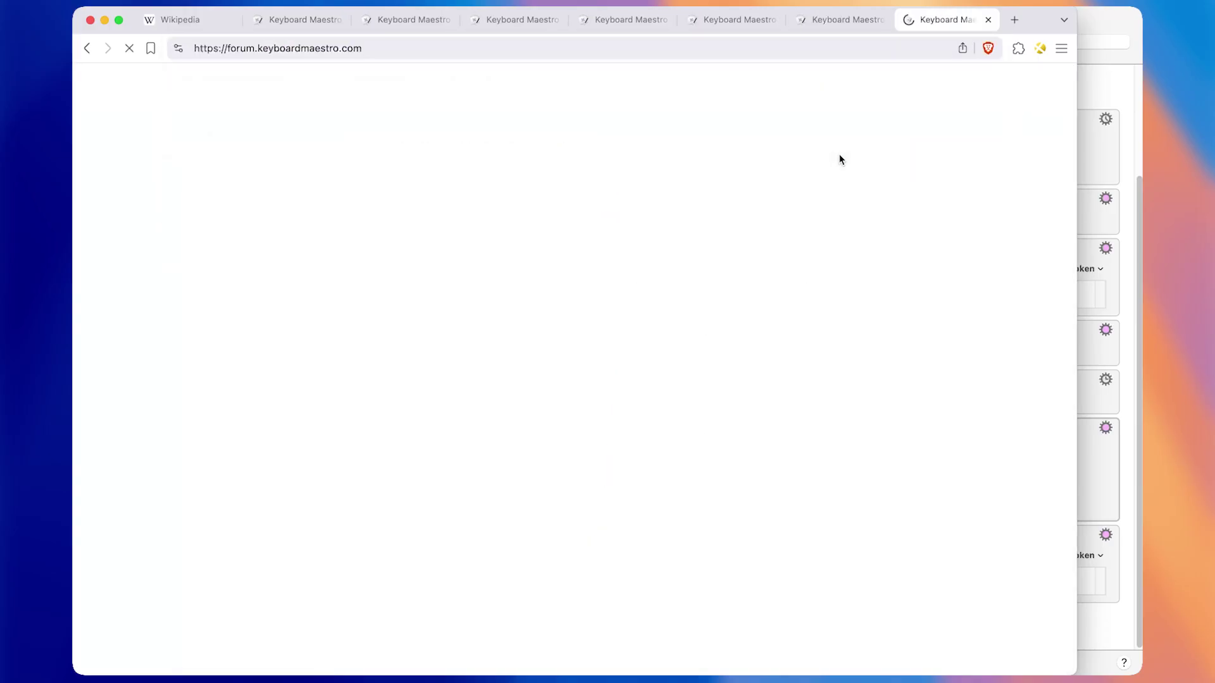
key(slash)
text(Macs_Productivity)
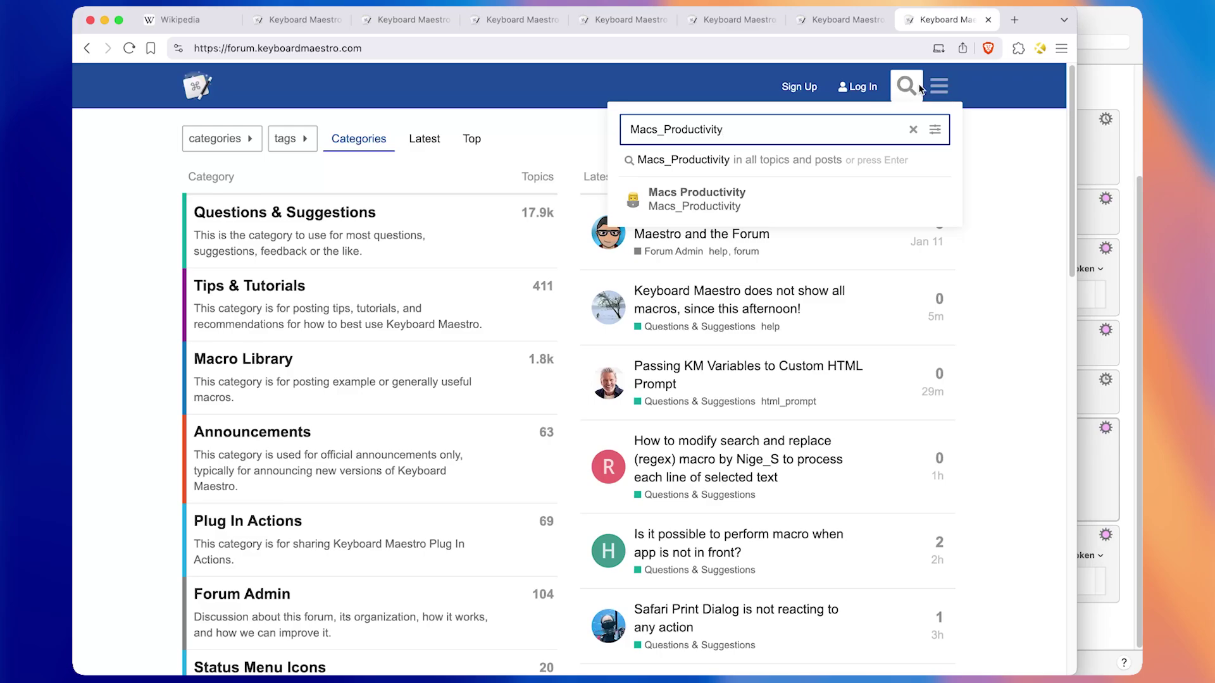
Restore the Brave window's full width with the forum search closed, and return to the Keyboard Maestro Editor
key(super+a)
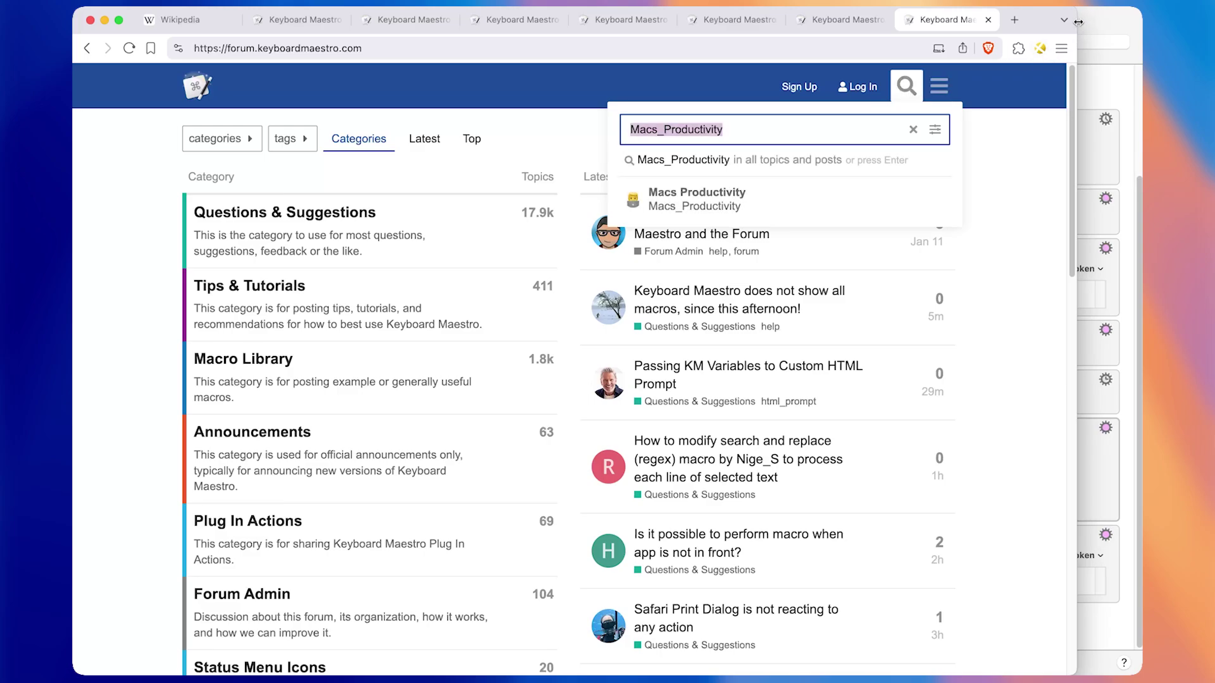
drag(1078, 22, 1143, 22)
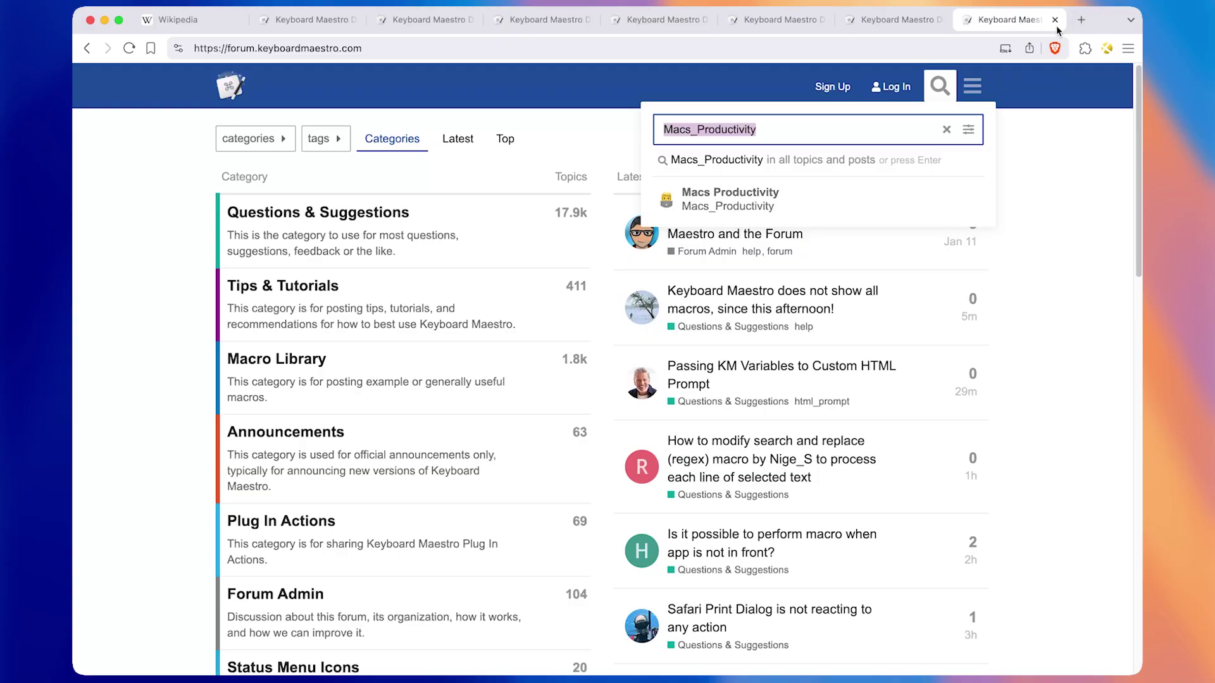
click(1022, 154)
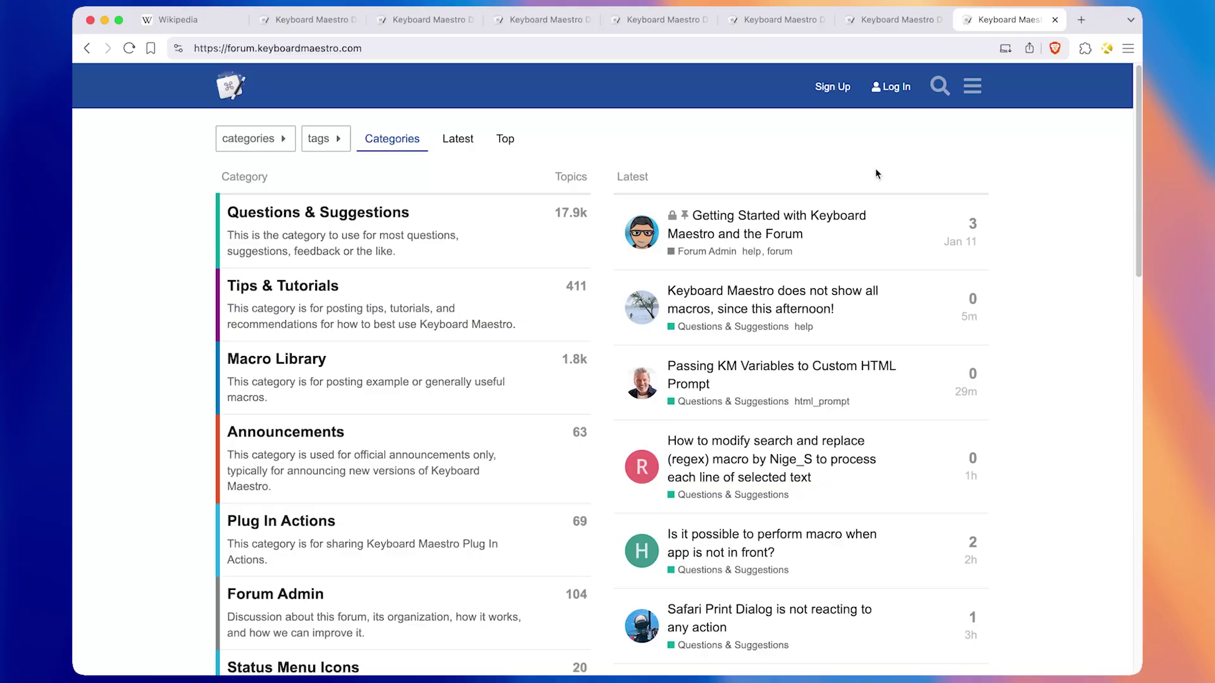
key(super+Tab)
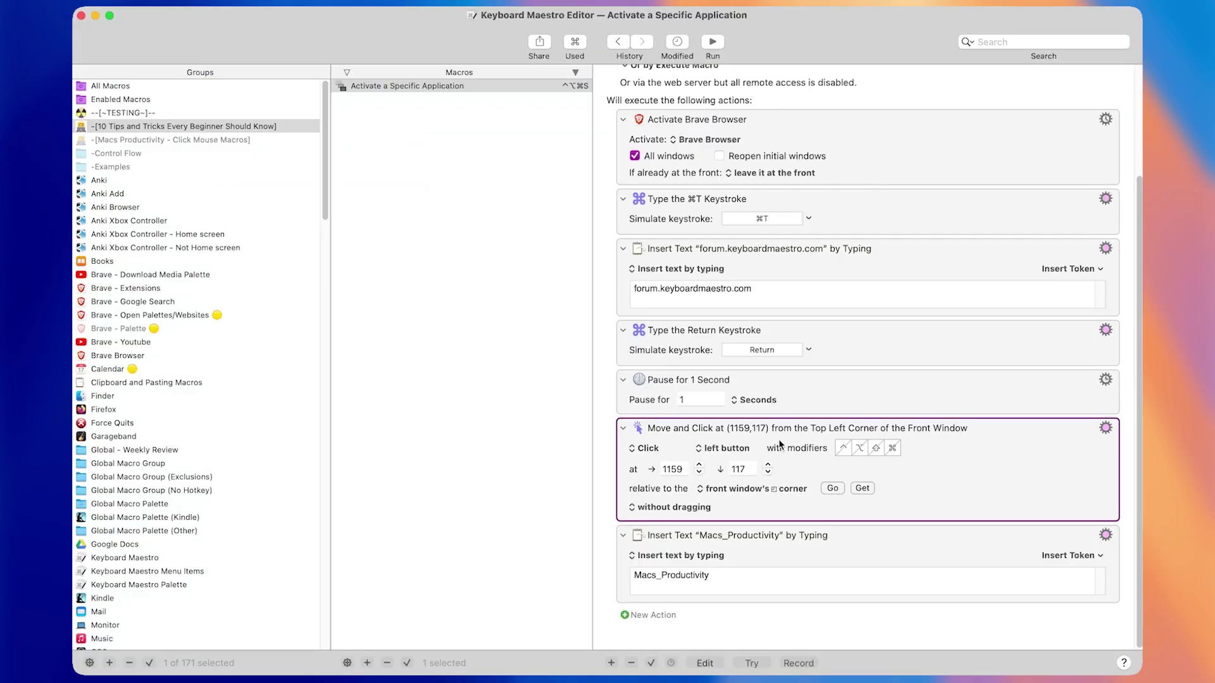
Delete the fixed-coordinate Move and Click action and select the Pause for 1 Second action
key(Delete)
click(799, 505)
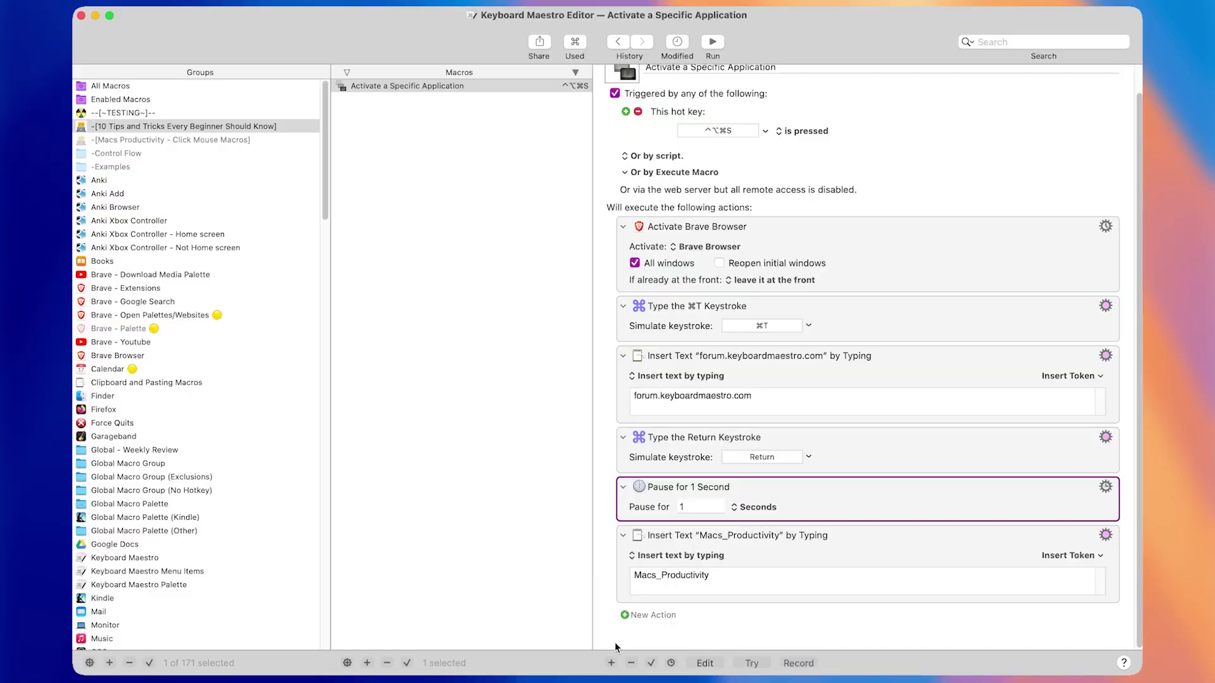
click(617, 664)
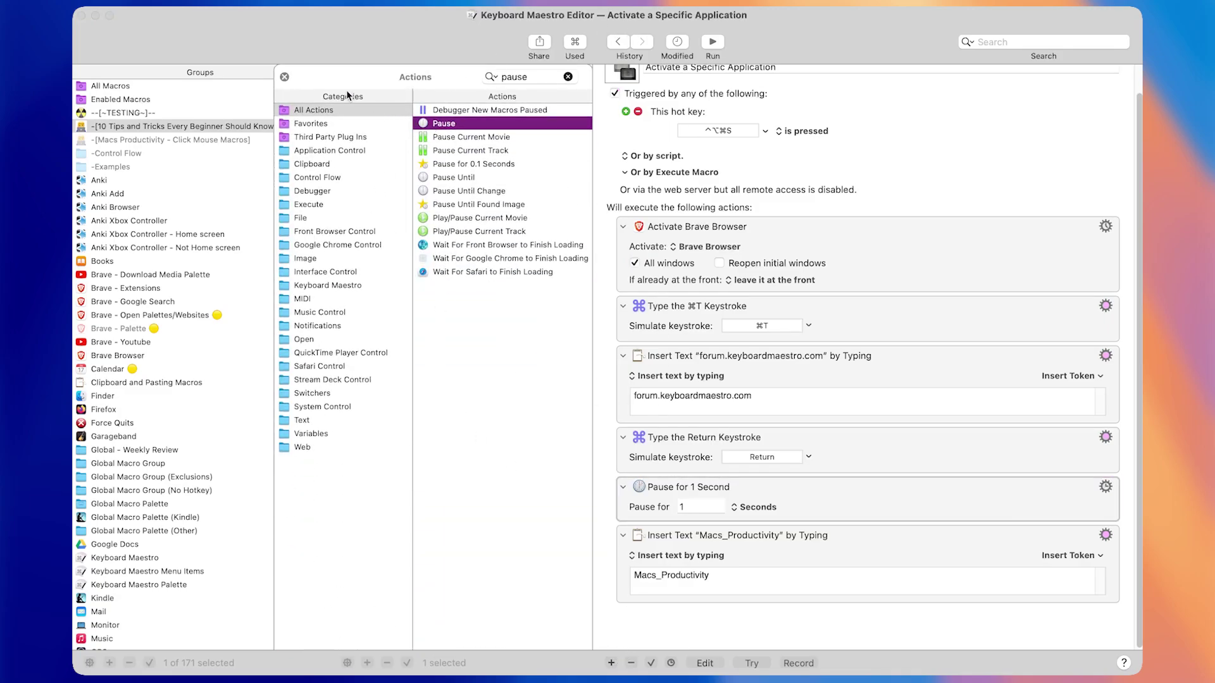
click(285, 77)
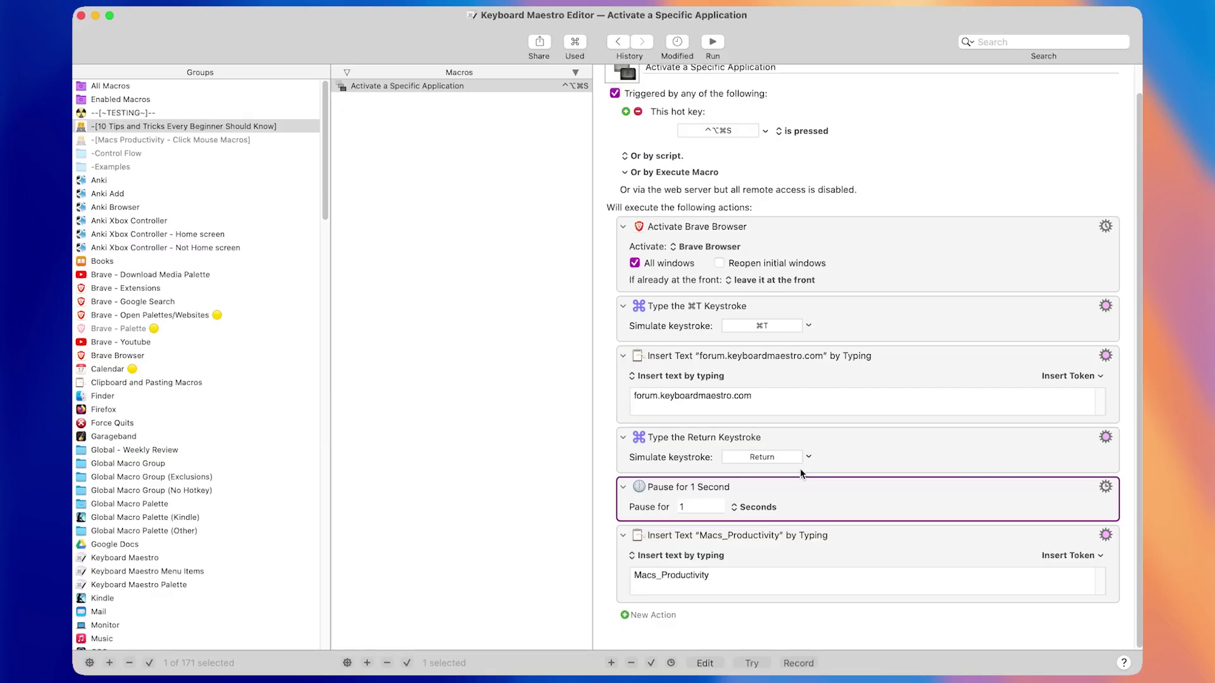
Add a Click at Found Image action between the Pause action and the last Insert Text action
key(ctrl+super+a)
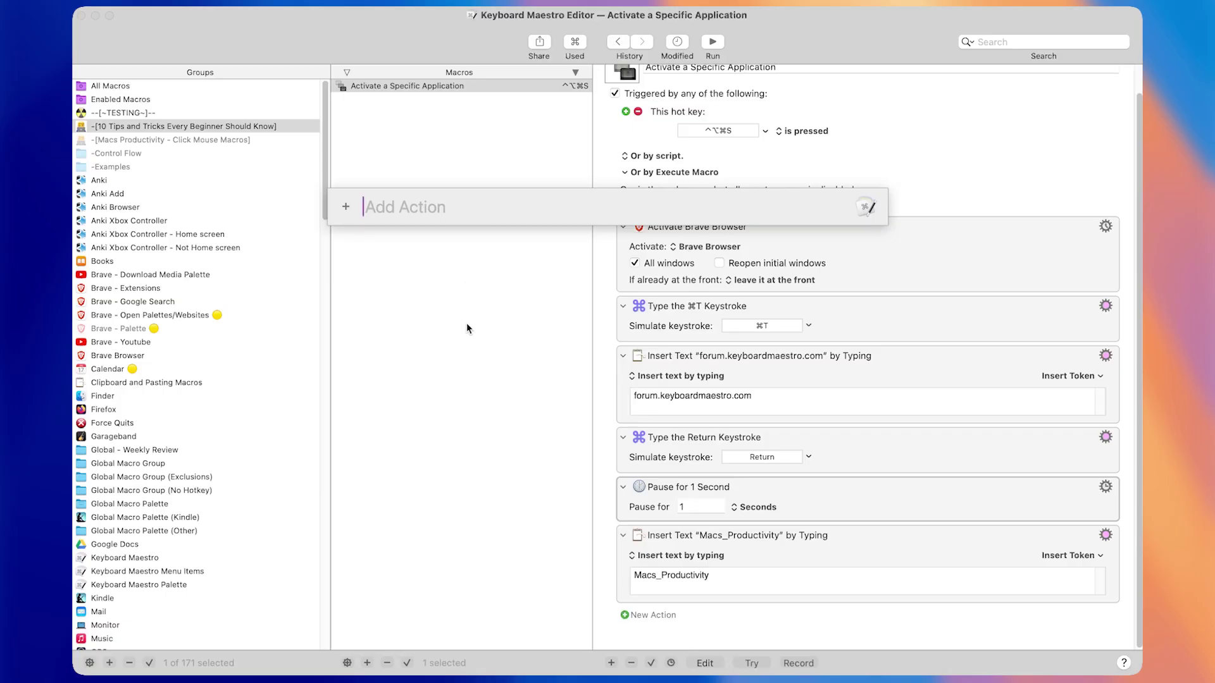
text(click)
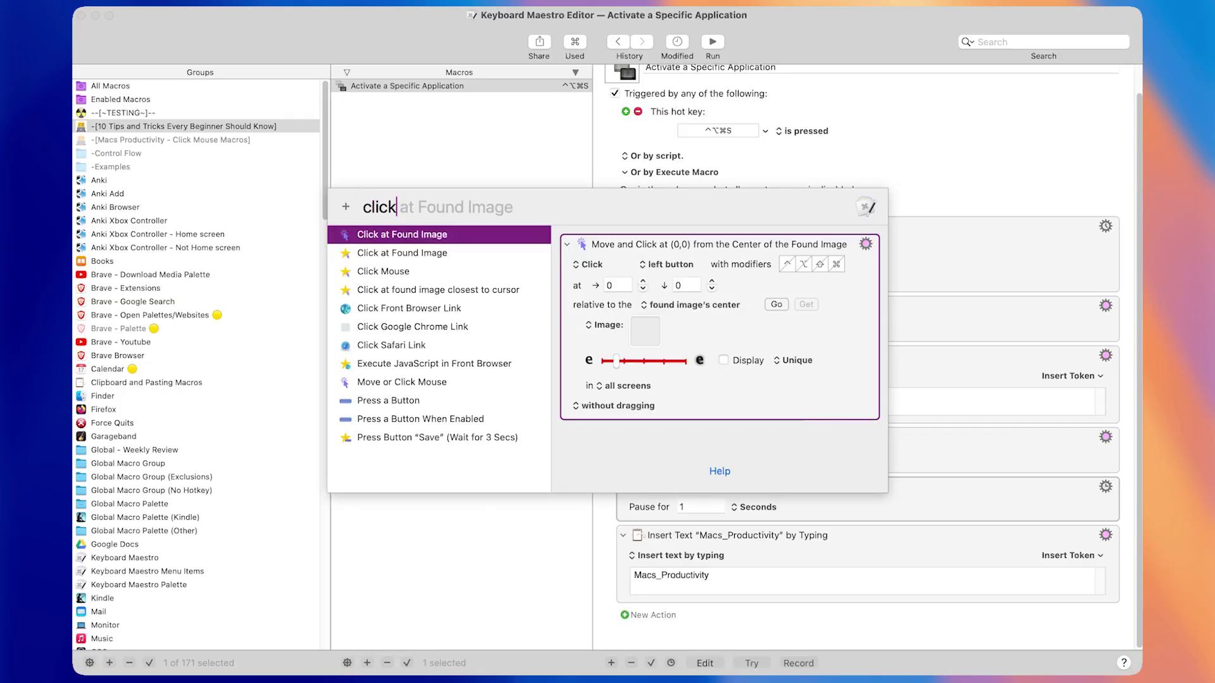
click(386, 235)
scroll(798, 359, down, 5)
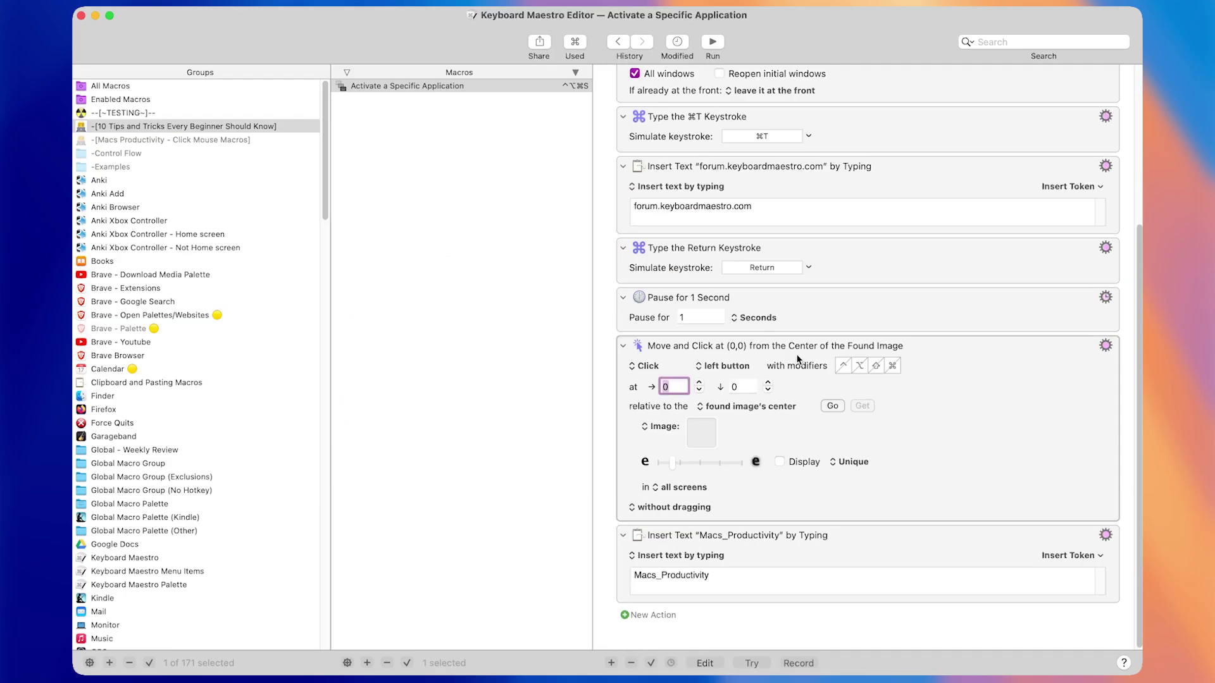
click(892, 366)
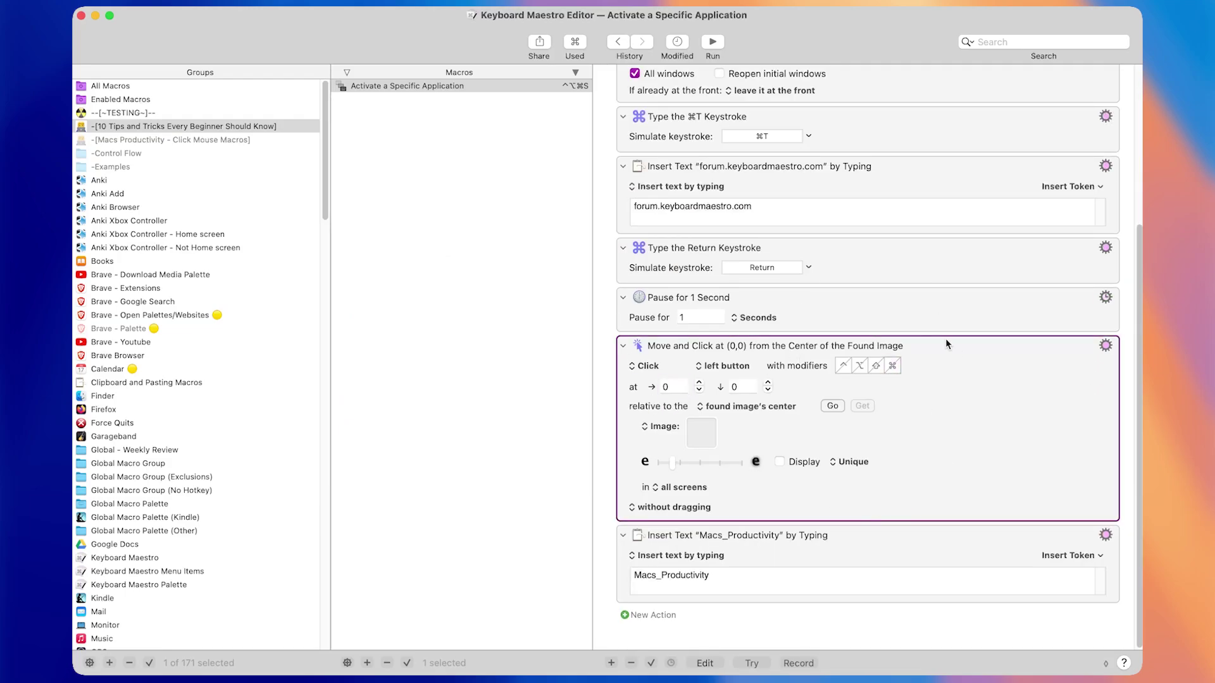
scroll(945, 343, up, 1)
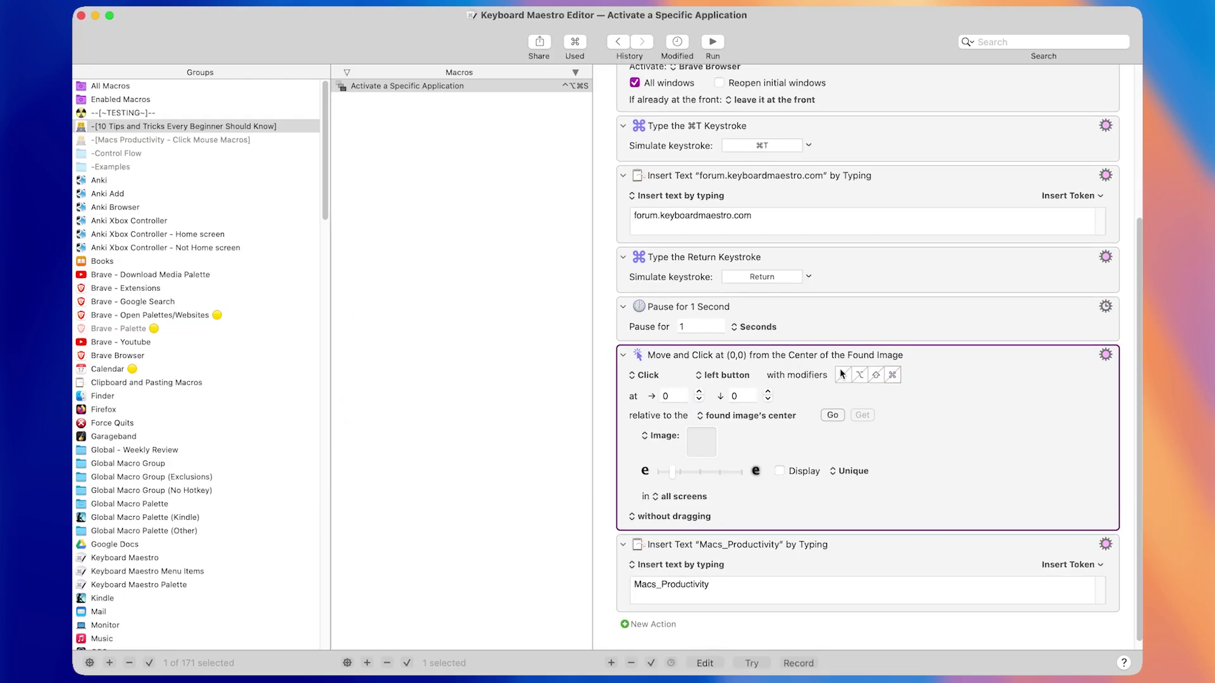
key(ctrl+super+t)
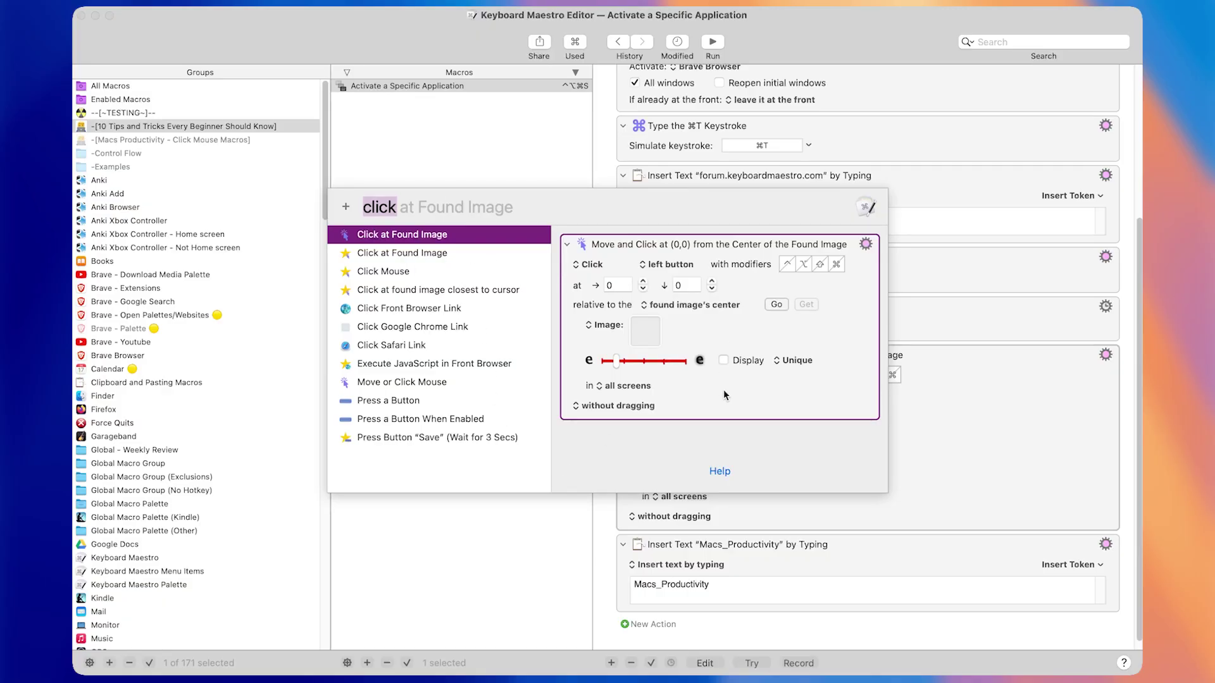
key(BackSpace)
key(Escape)
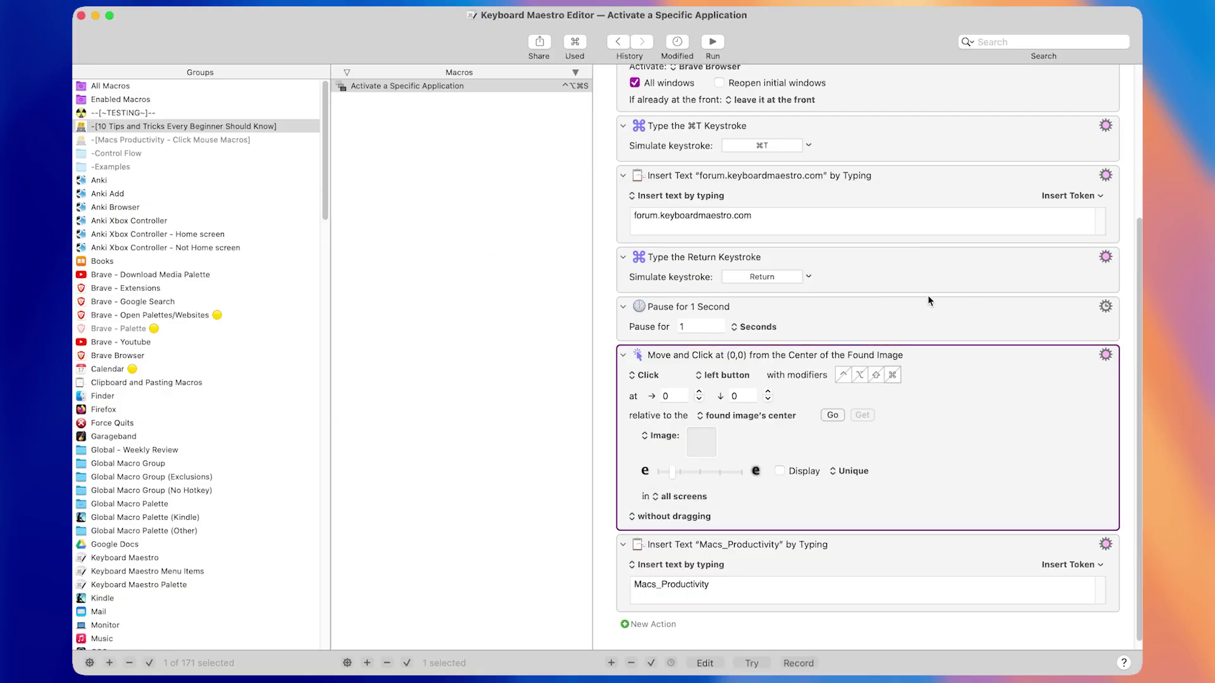
Capture a tight screenshot of the forum's Log In button in Brave and use it as the found-image action's image
scroll(860, 418, up, 2)
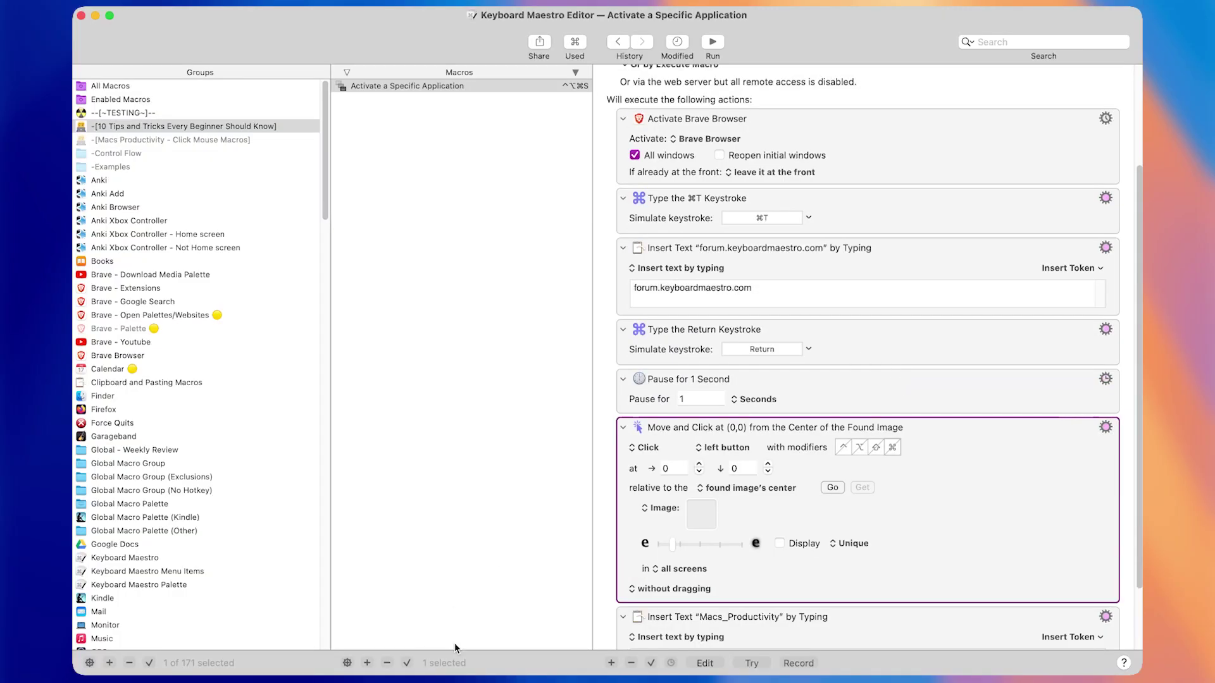
click(689, 523)
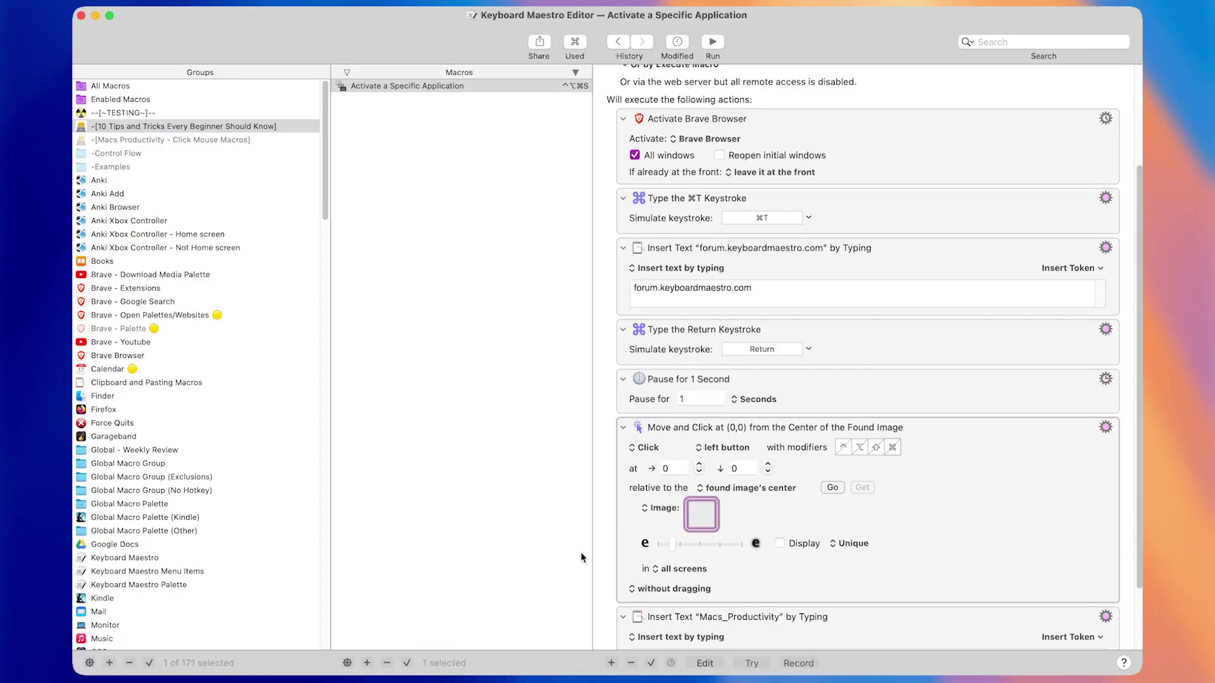
key(ctrl+alt+super+s)
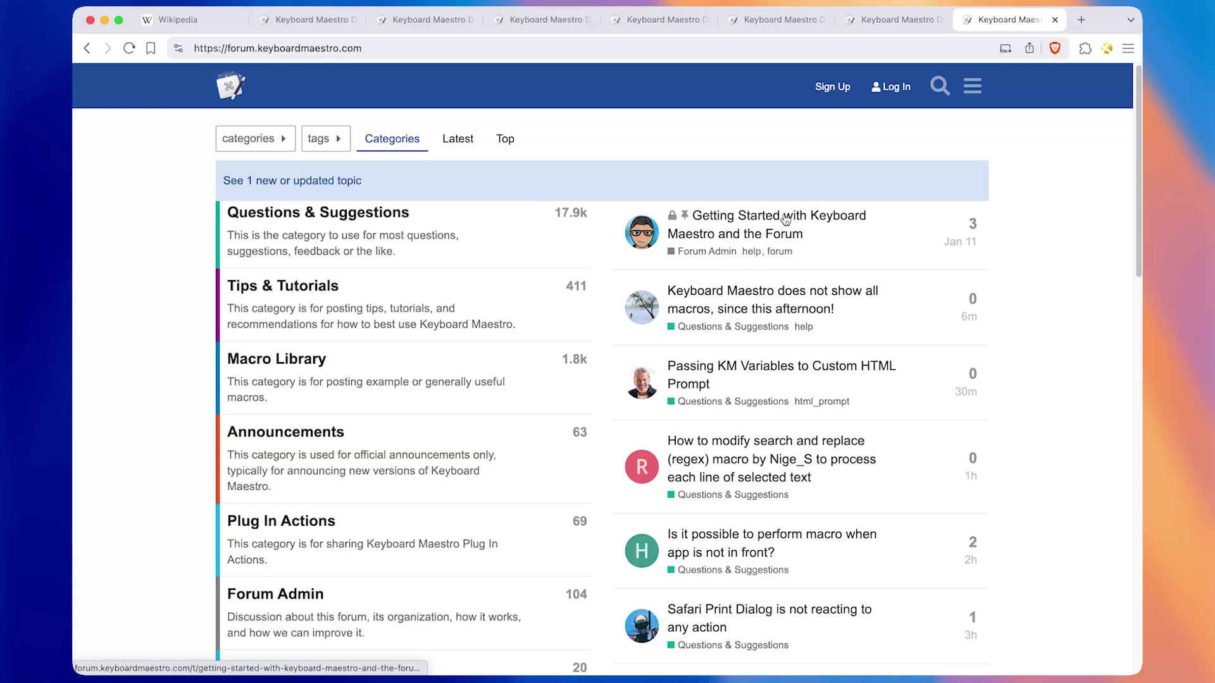
key(ctrl+shift+super+4)
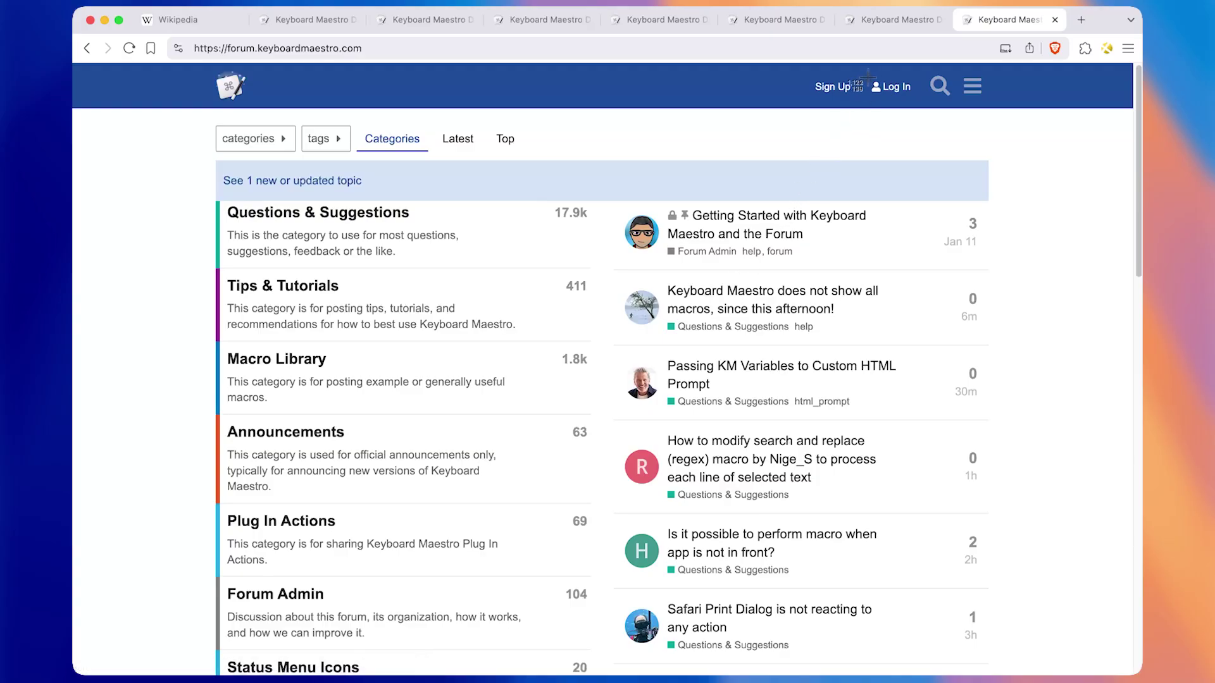
drag(862, 74, 916, 102)
key(super+Tab)
scroll(713, 474, down, 3)
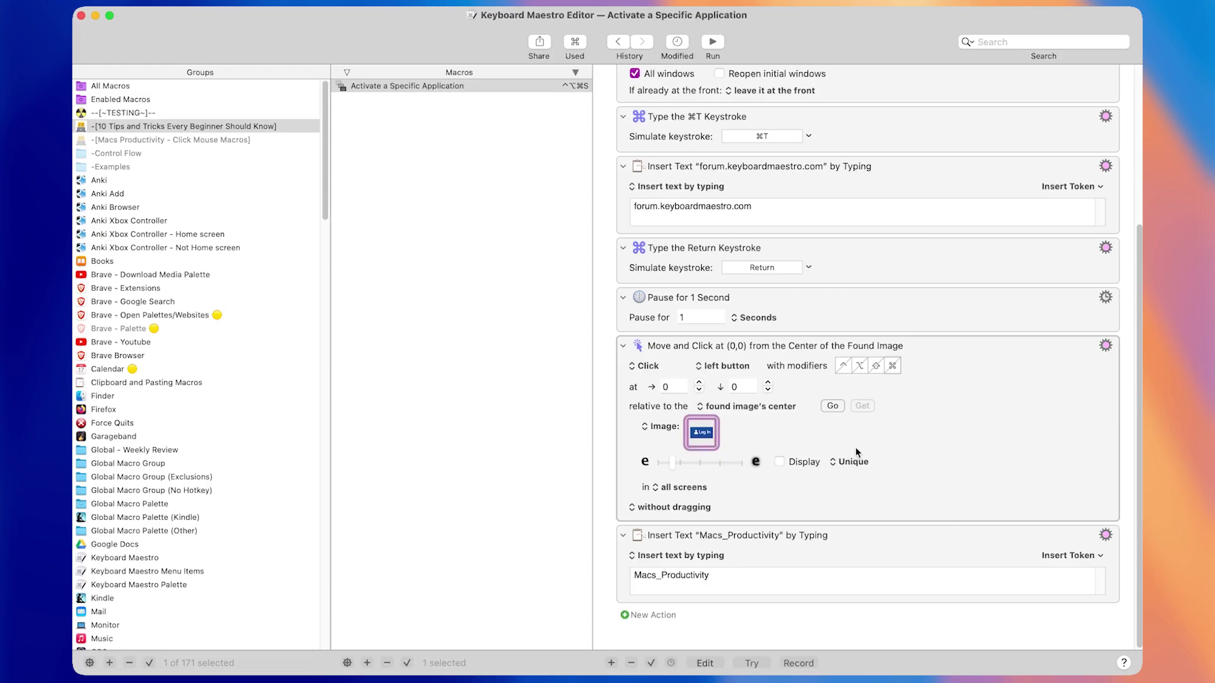
click(892, 462)
scroll(819, 279, up, 2)
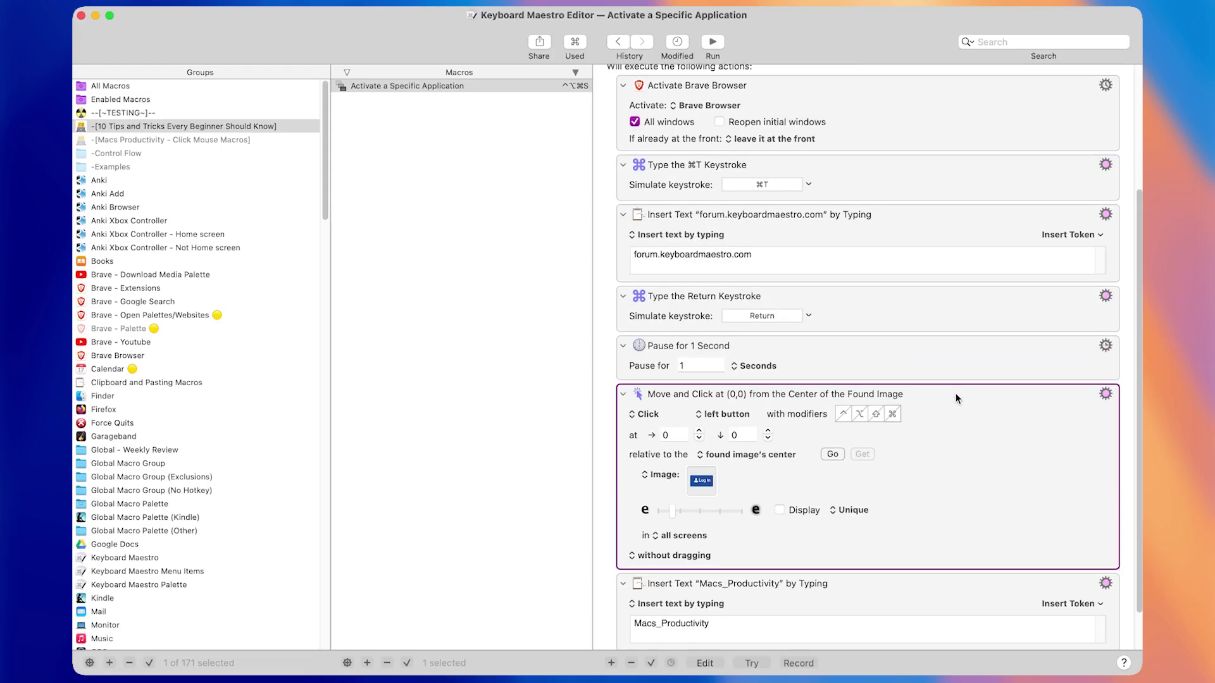
Test the image-based click by running the macro in a narrowed Brave window, and restore the window's full width with the login form closed
click(890, 323)
key(ctrl+alt+super+s)
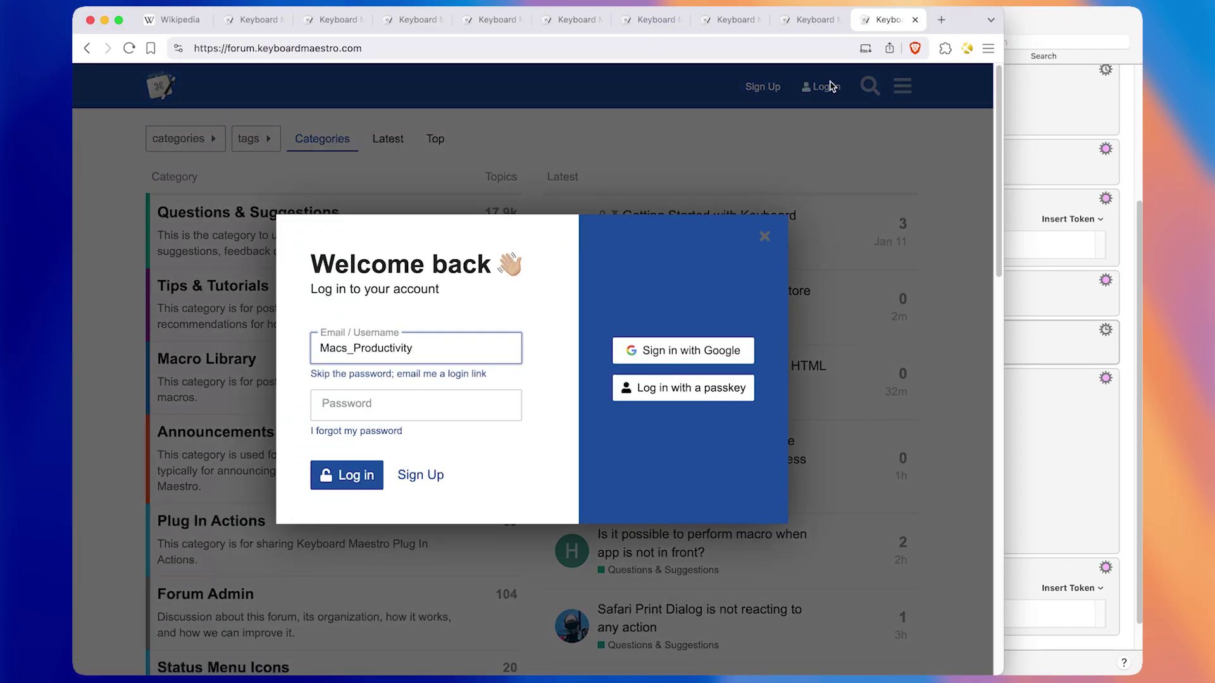
click(826, 93)
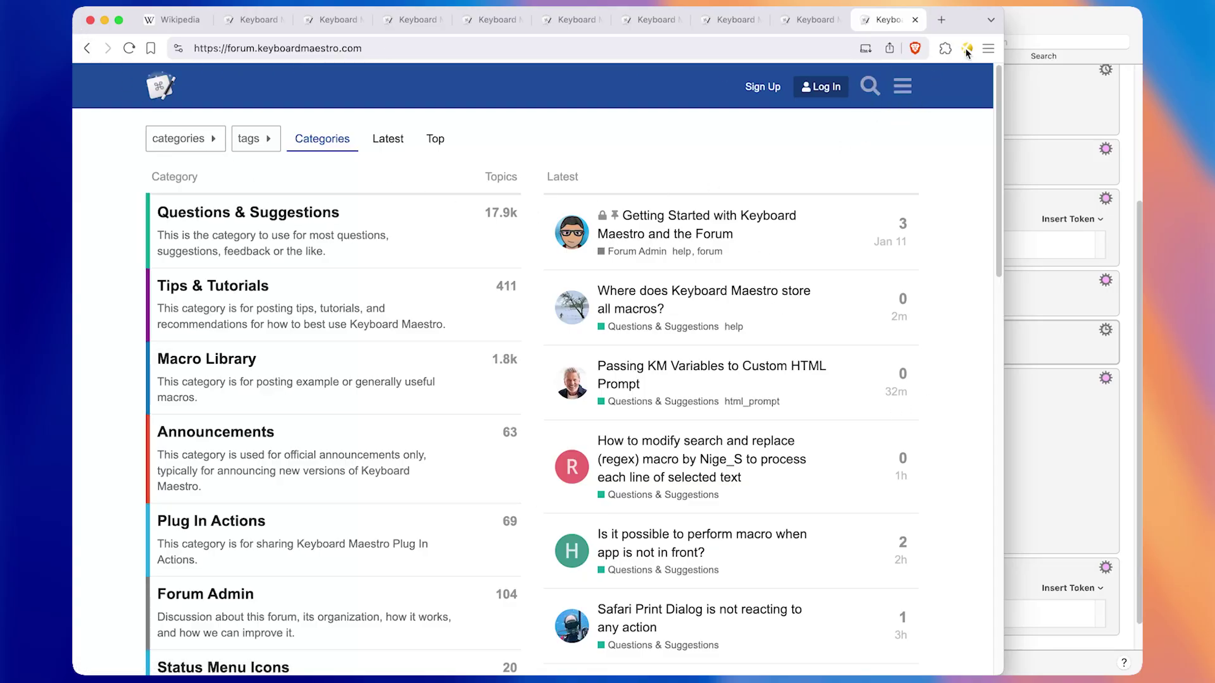
key(ctrl+alt+super+Right)
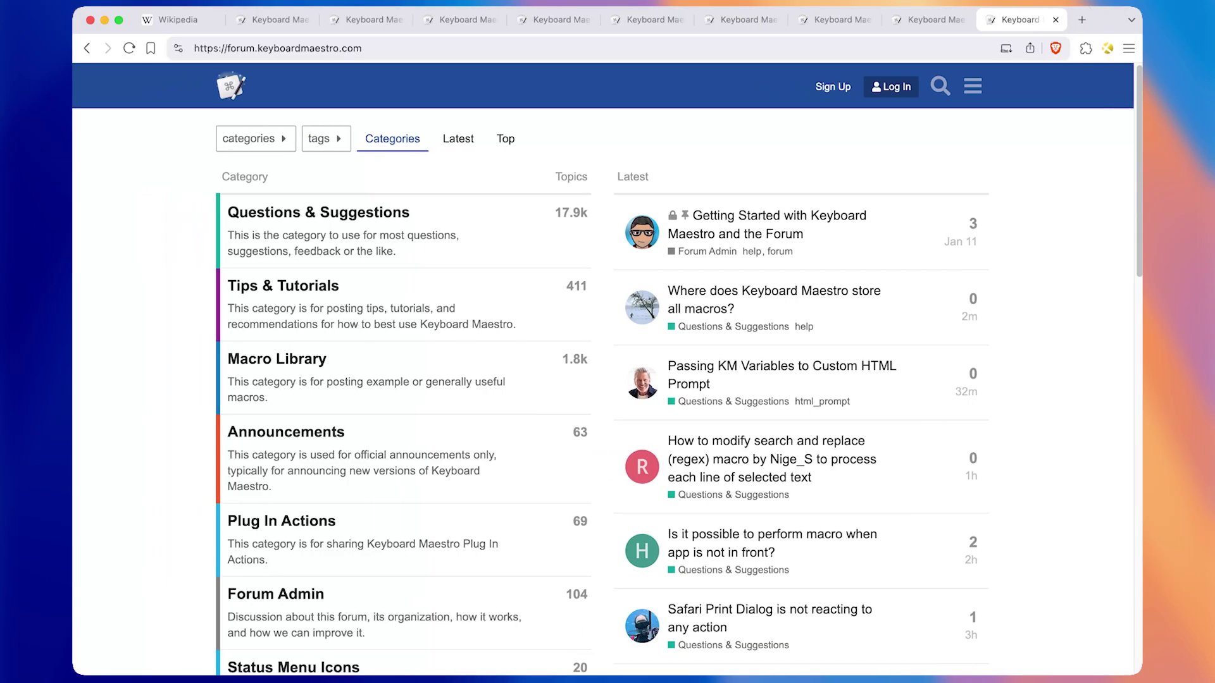
Return to the Keyboard Maestro Editor and delete the Pause for 1 Second action
key(super+Tab)
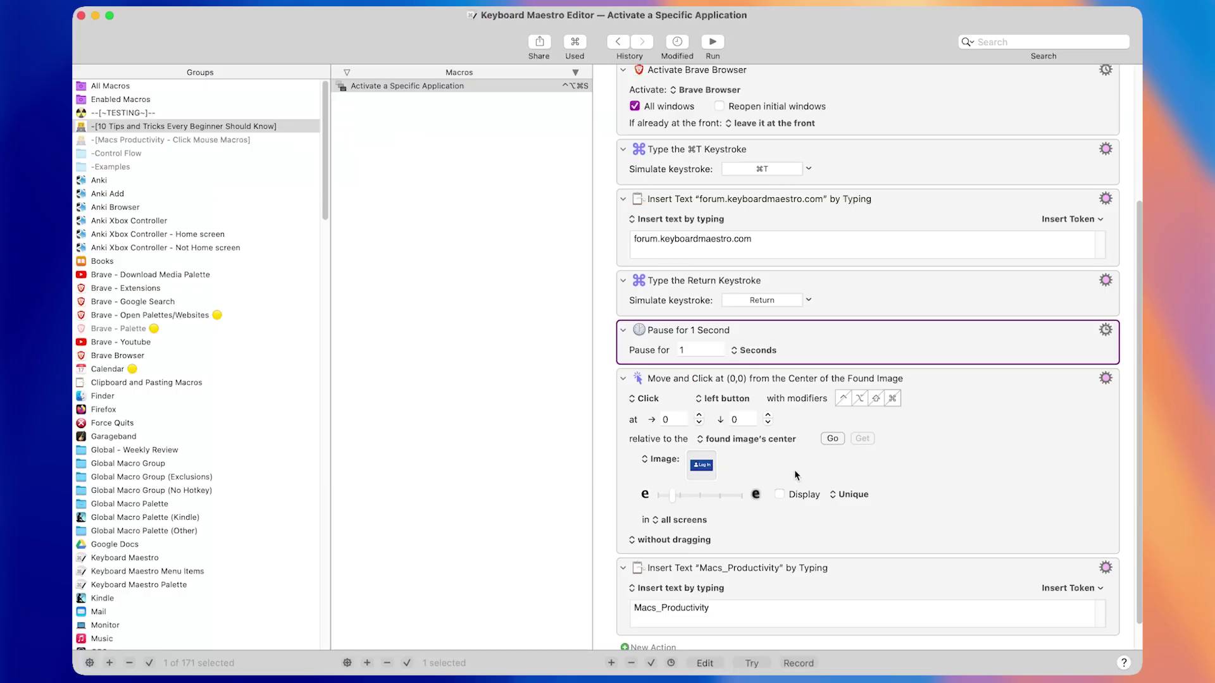
scroll(822, 486, down, 1)
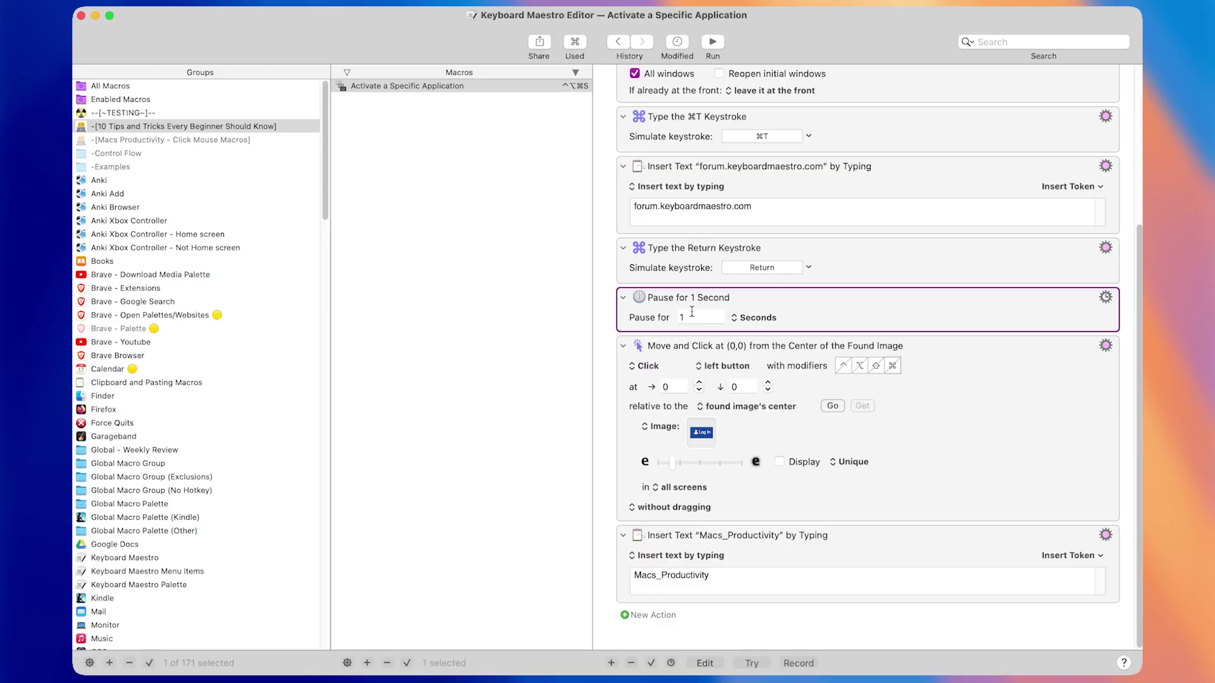
key(Delete)
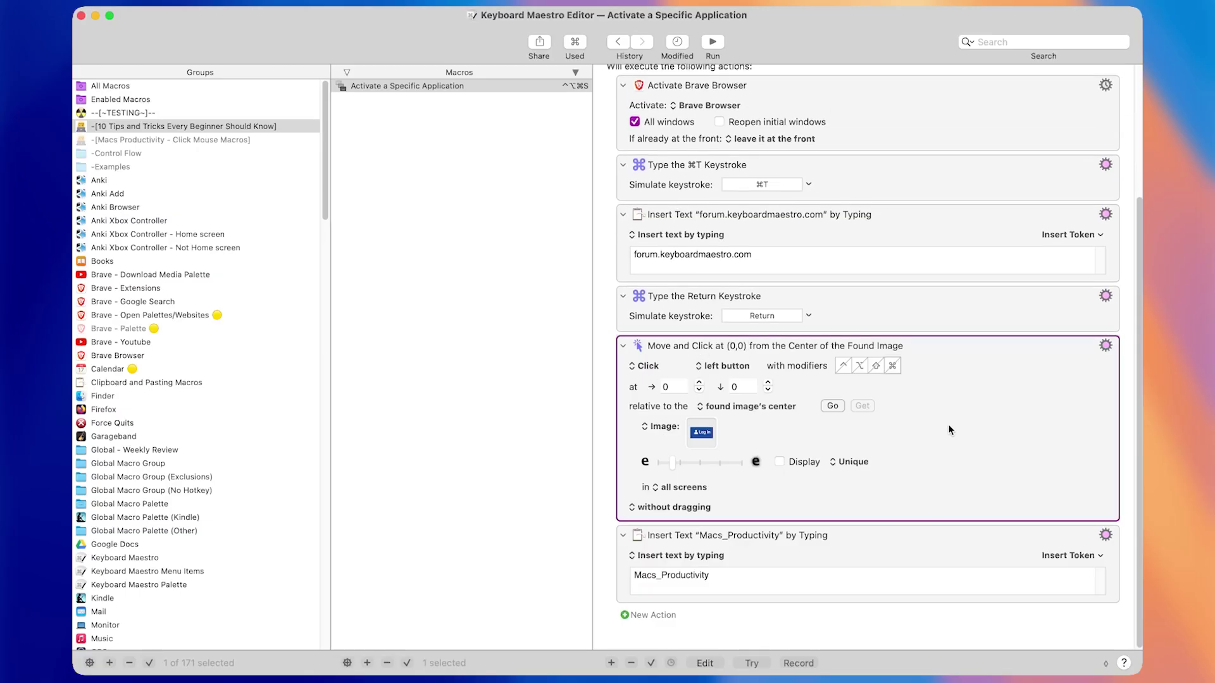
Enable Wait For Image on the found-image click action so the macro pauses until the Log In button appears
right_click(944, 396)
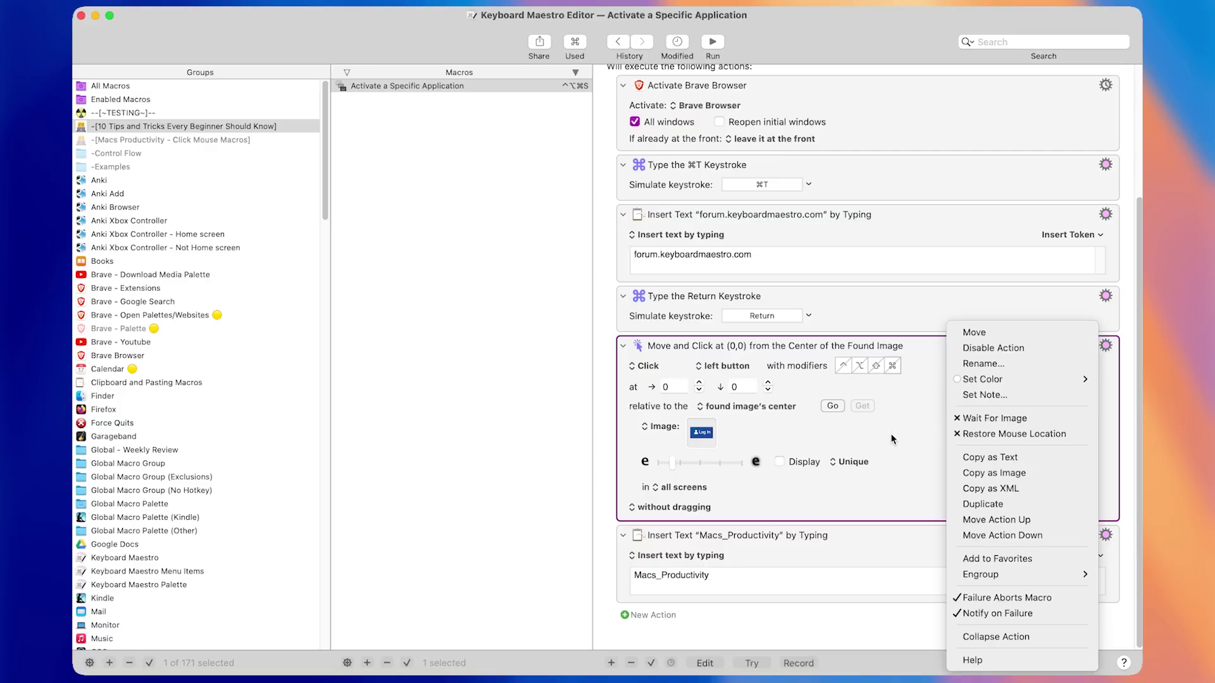
click(944, 423)
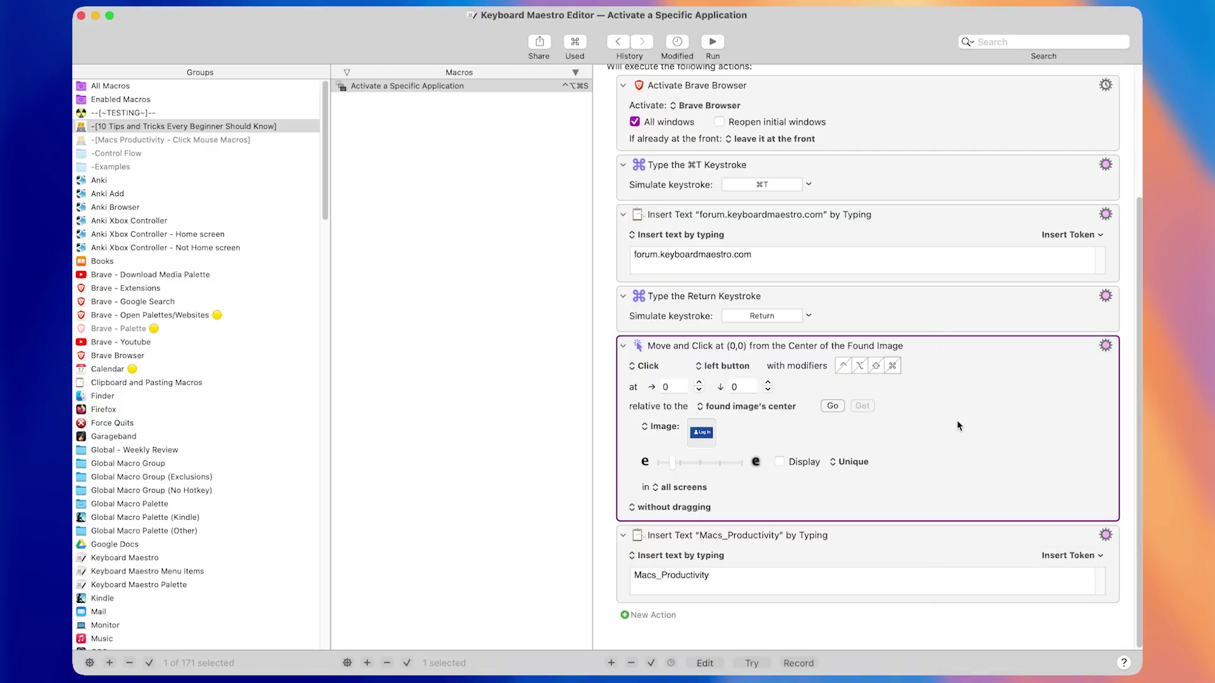
click(1106, 345)
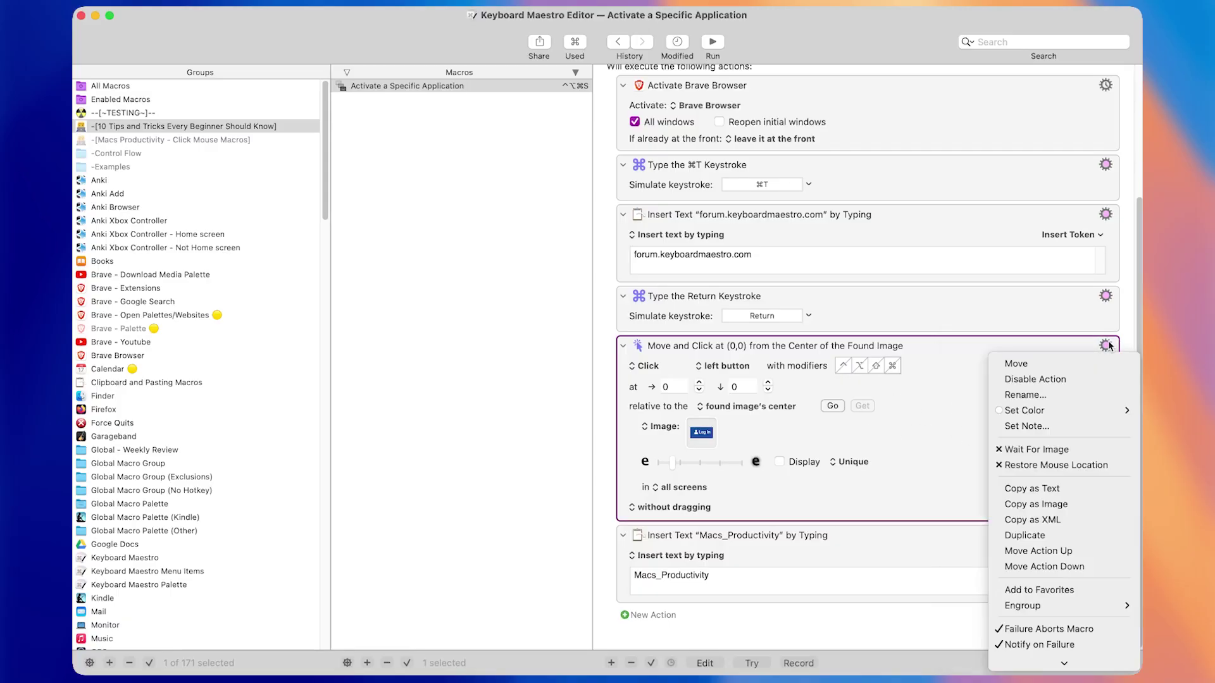
click(1044, 453)
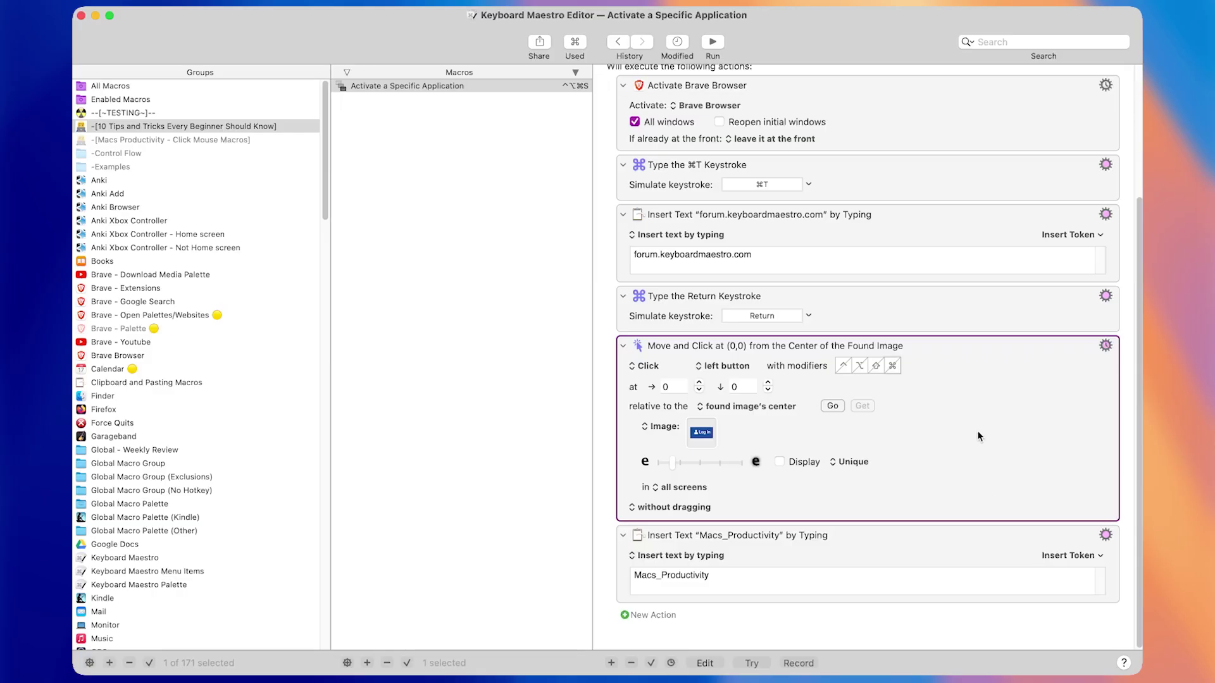
click(708, 447)
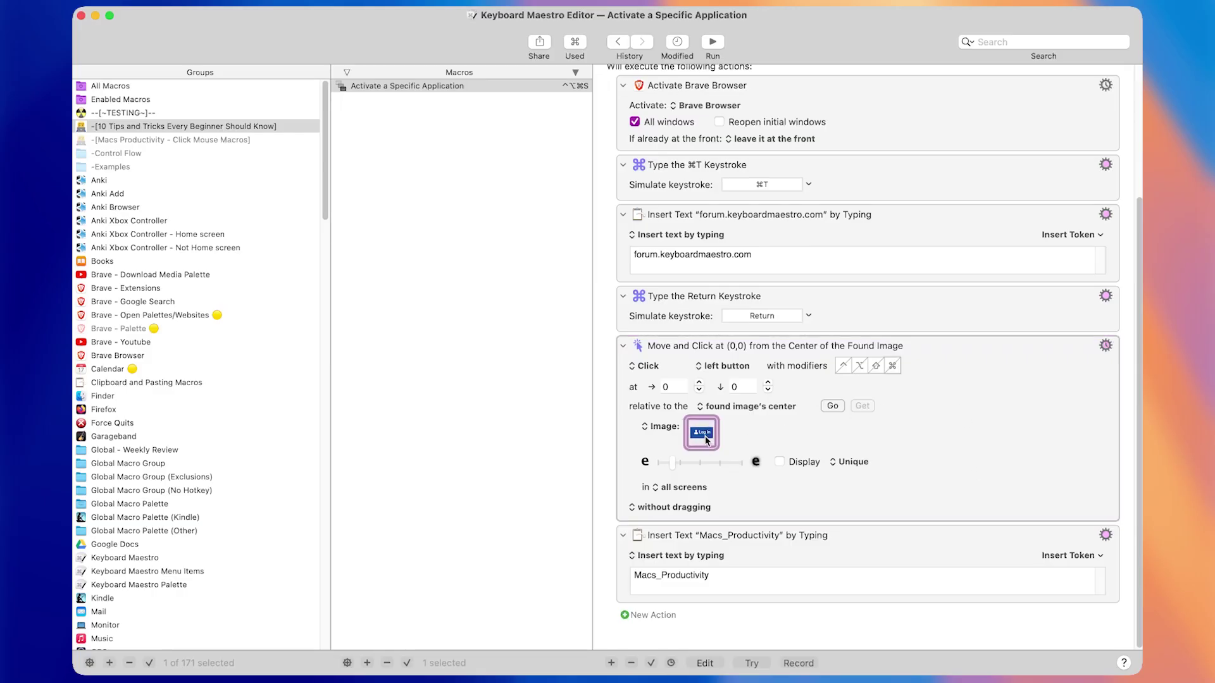
click(898, 431)
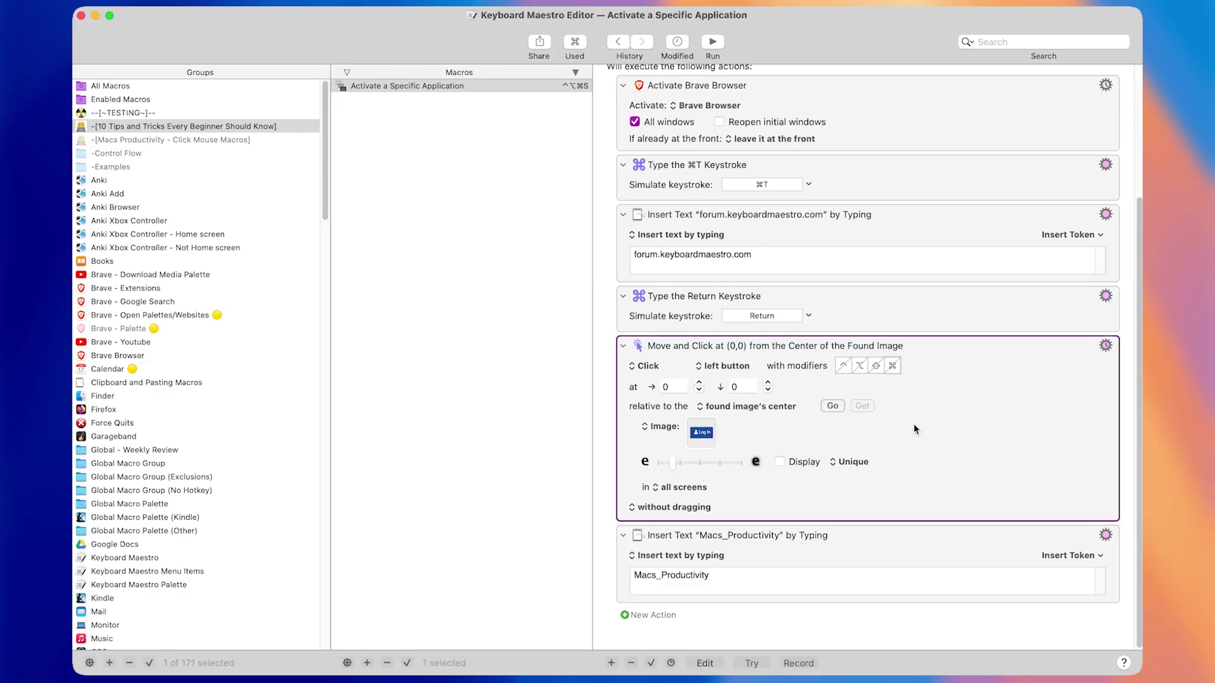
click(704, 448)
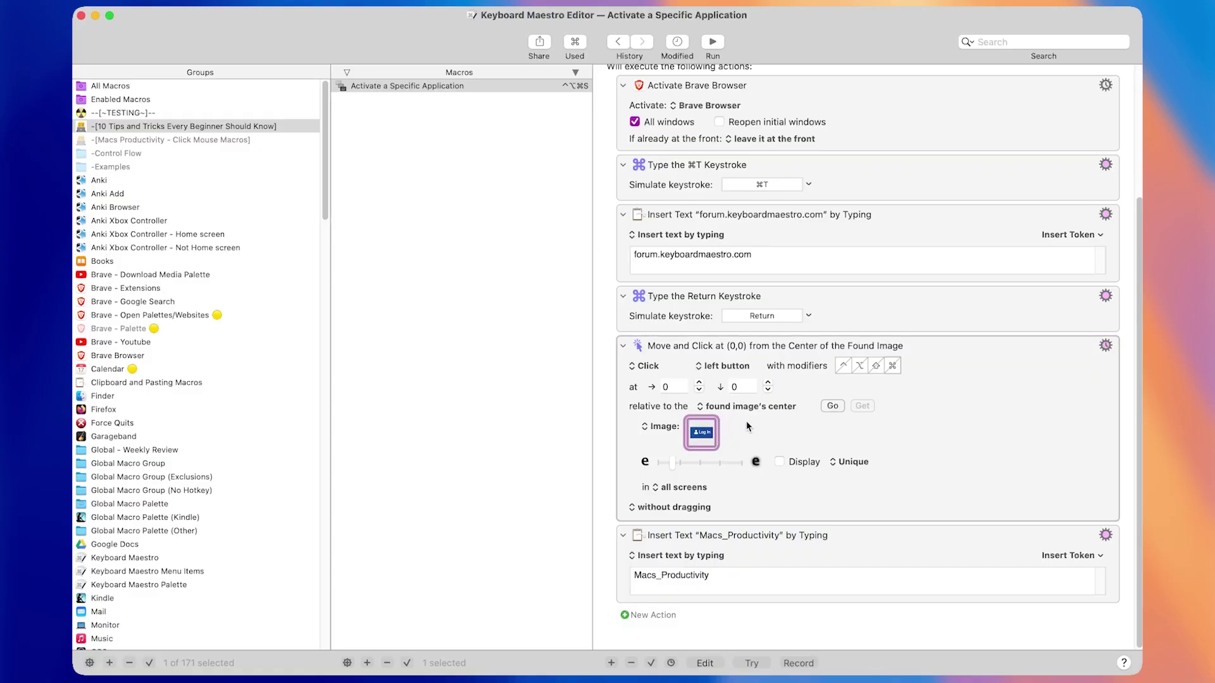
Test the macro with its hot key, close the login form, and run it again to check the image waiting
key(ctrl+alt+super+s)
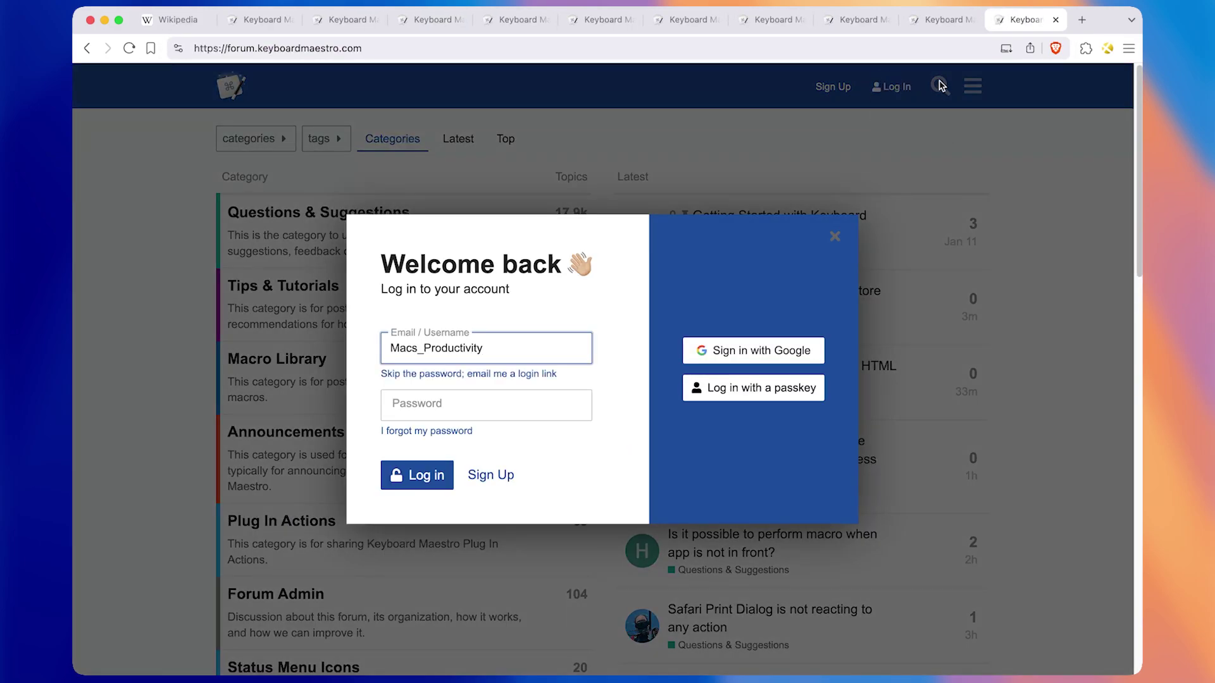
click(888, 104)
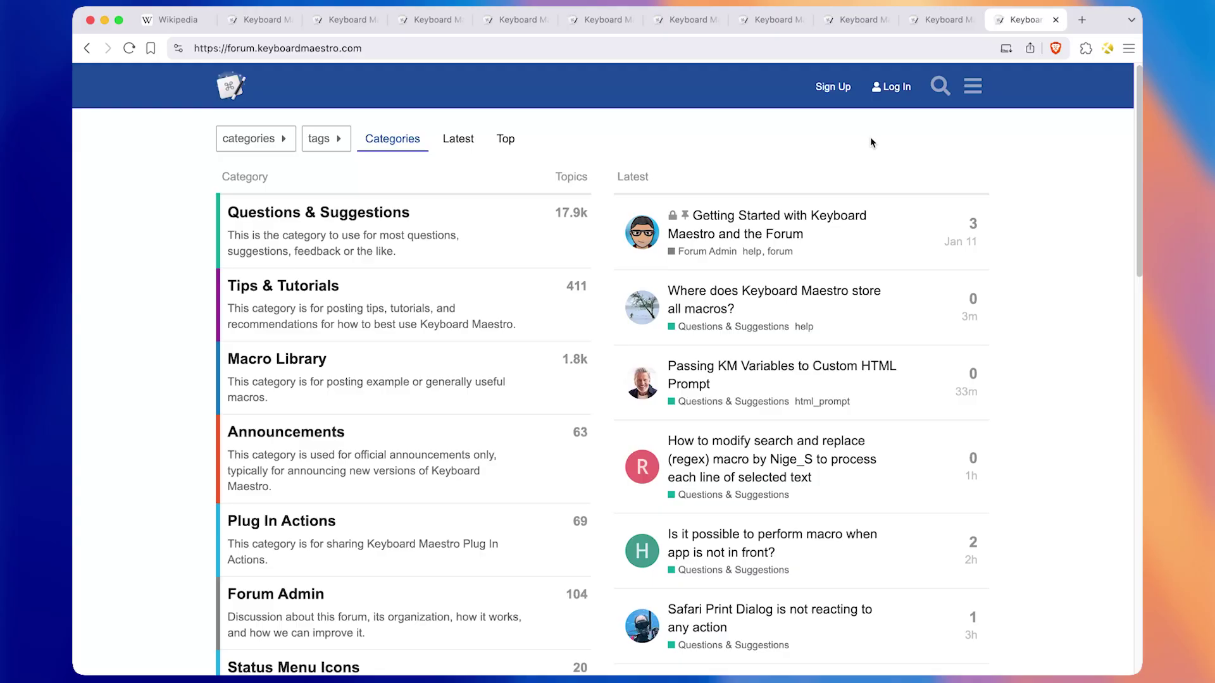
key(super+t)
text(forum.keyboardmaestro.com)
key(Return)
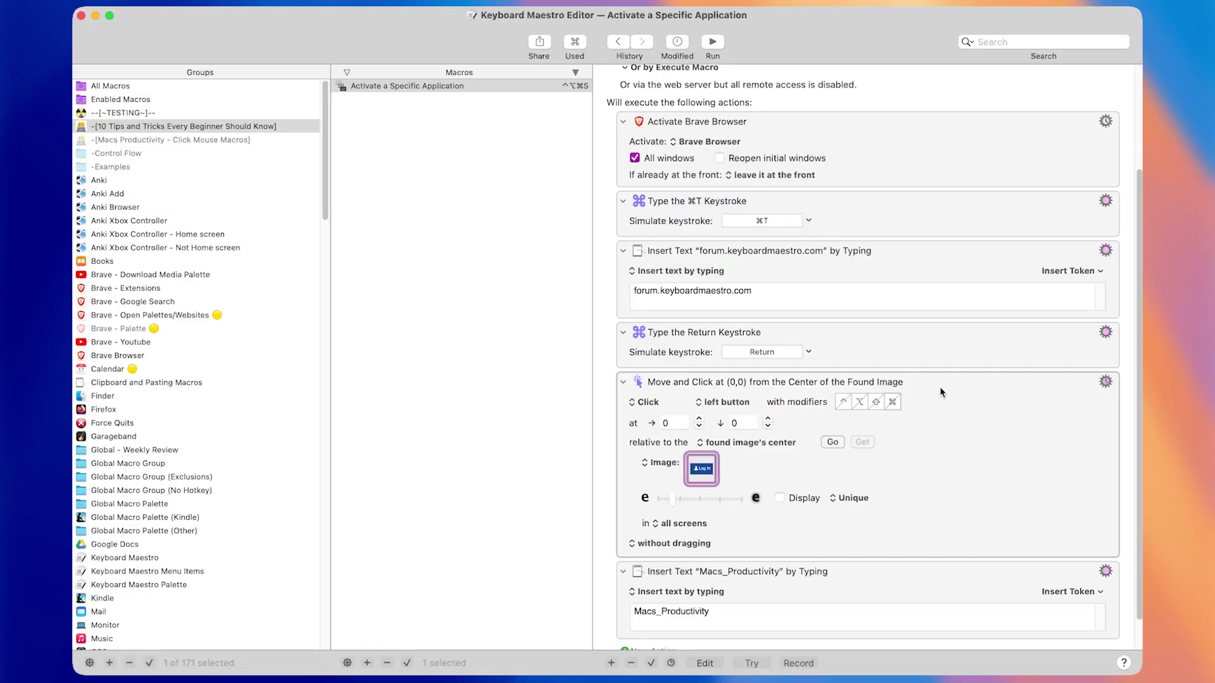
Set the found-image click action's timeout to 5 seconds in the Keyboard Maestro Editor
click(940, 389)
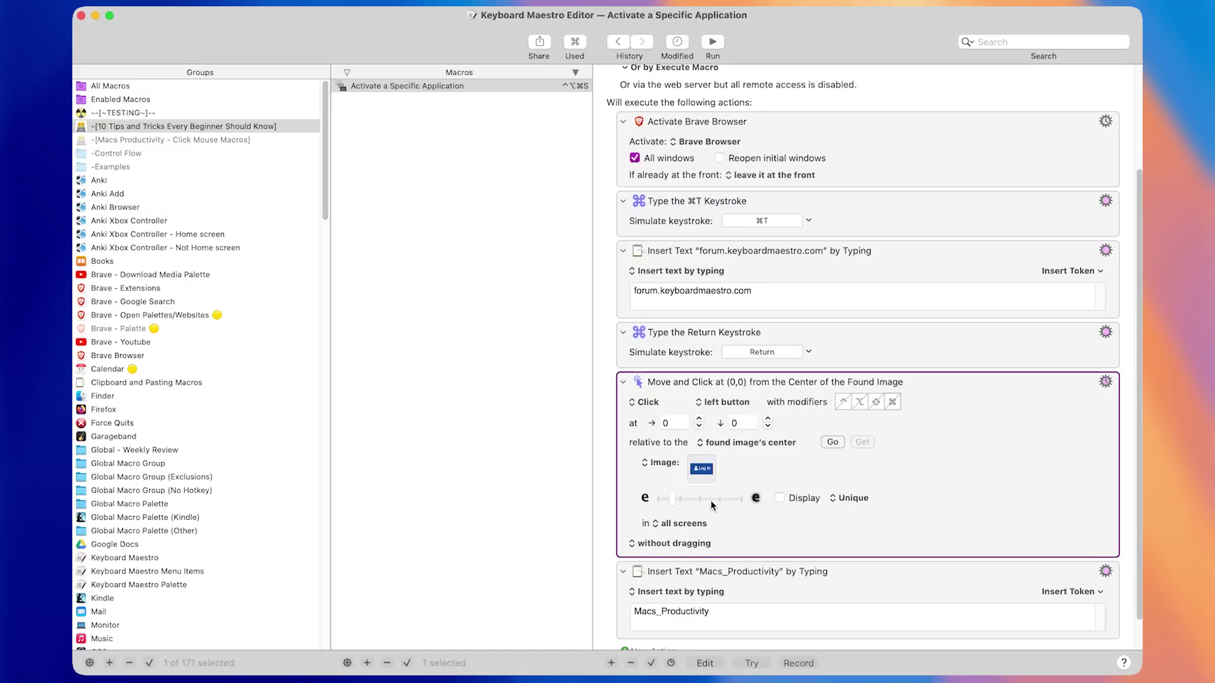
scroll(723, 461, down, 2)
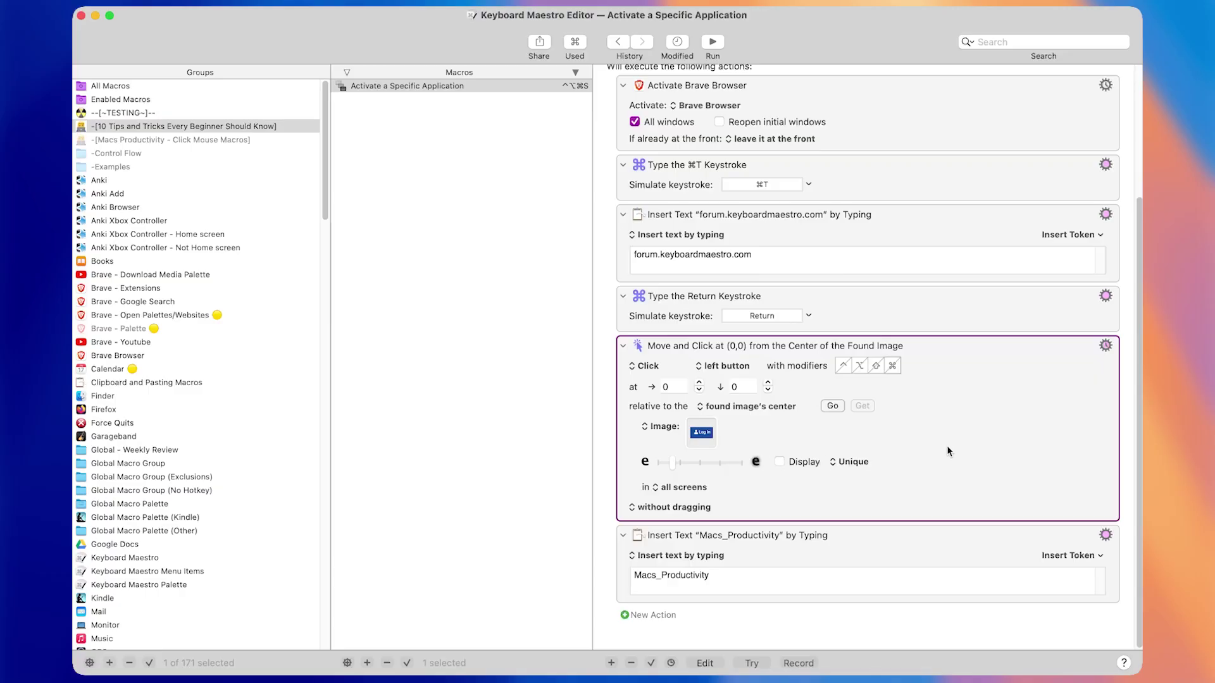
right_click(967, 408)
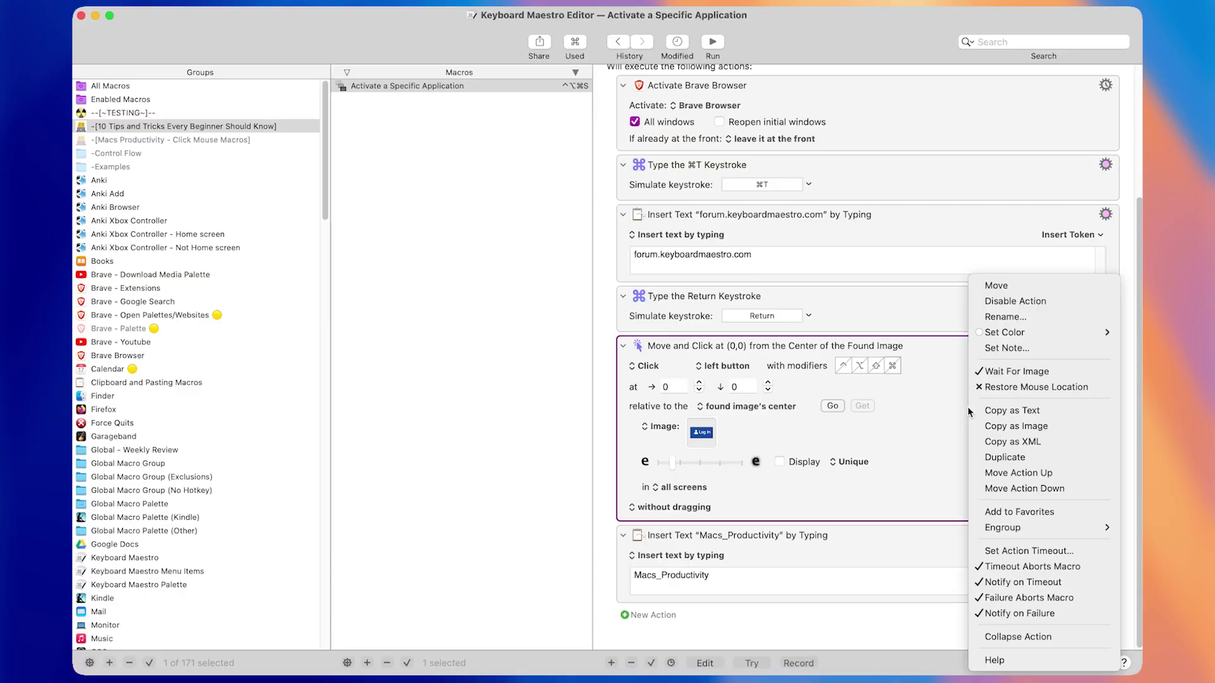
click(998, 557)
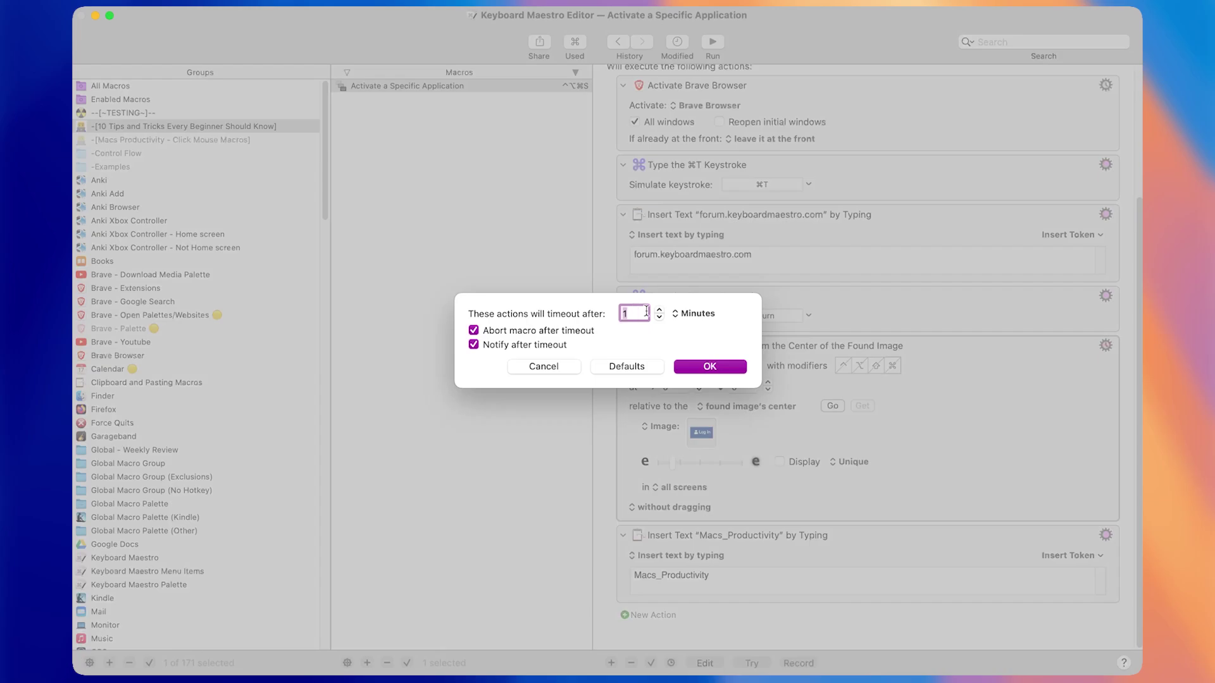
text(5)
click(686, 313)
click(699, 298)
click(701, 372)
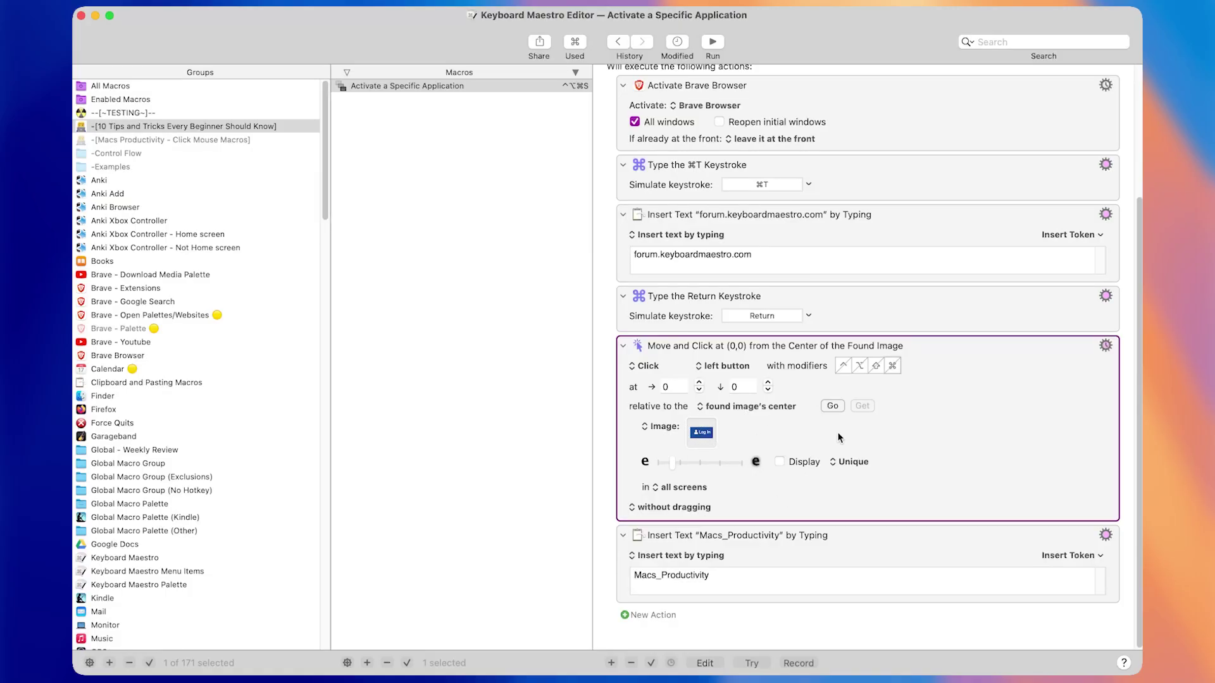
Review the found-image action's timeout, abort and notification options without changing them
right_click(971, 435)
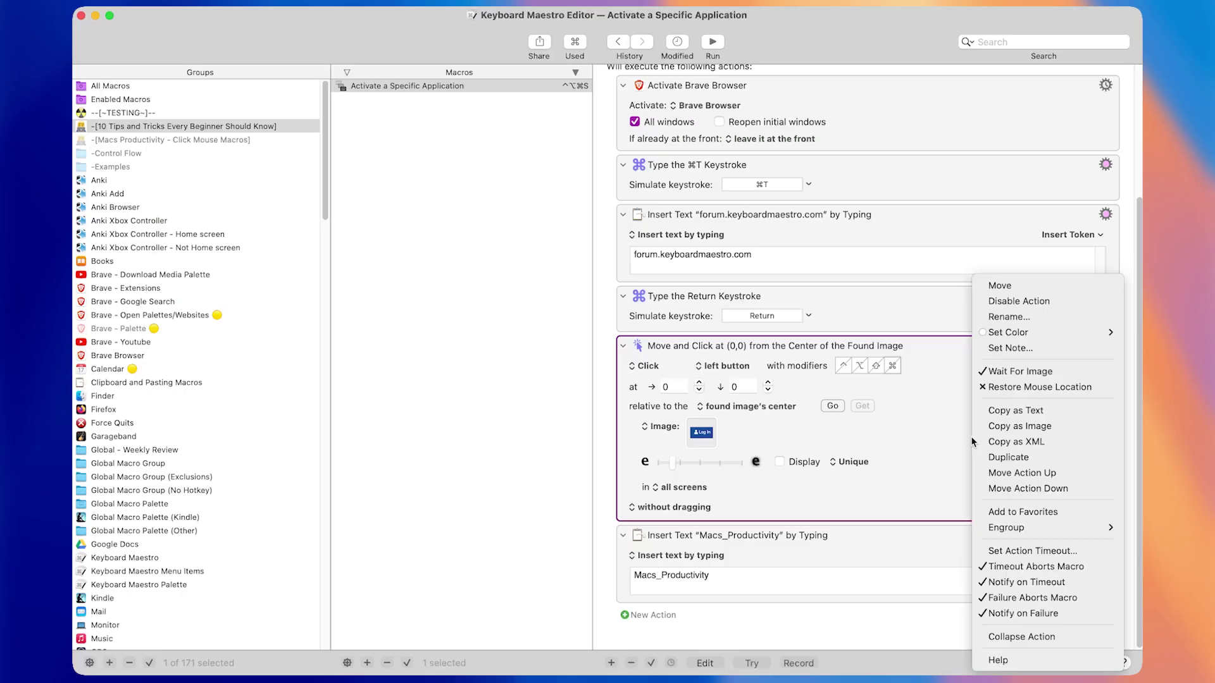
click(992, 554)
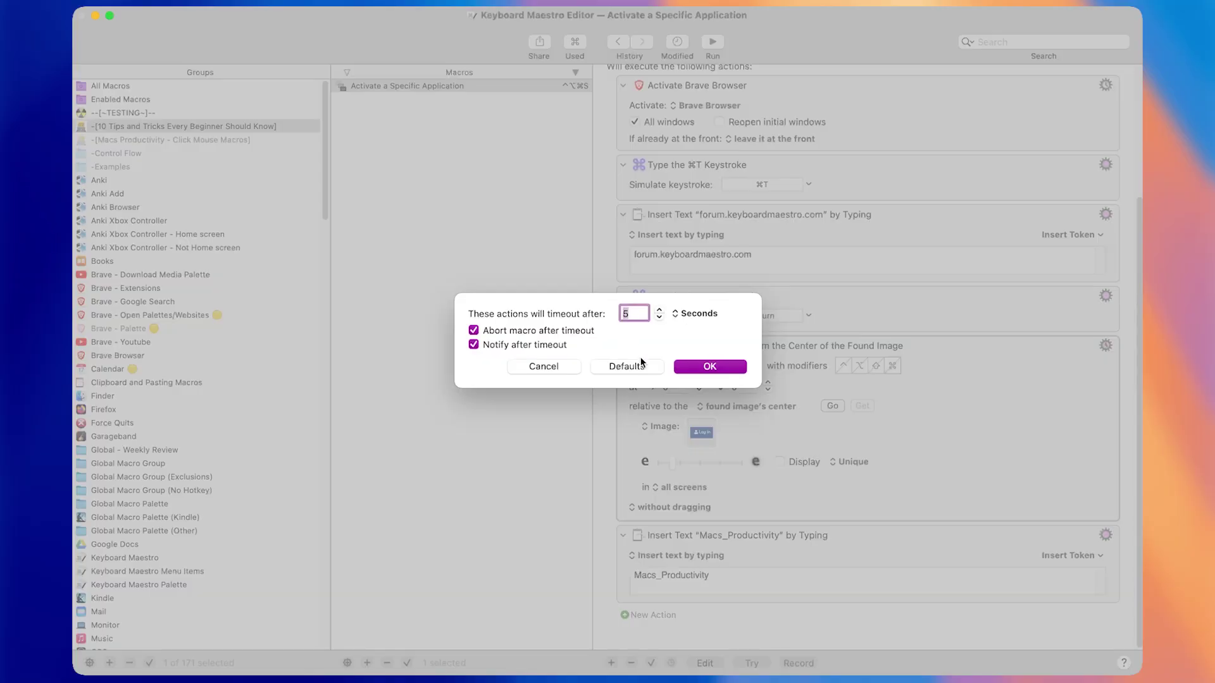
click(560, 366)
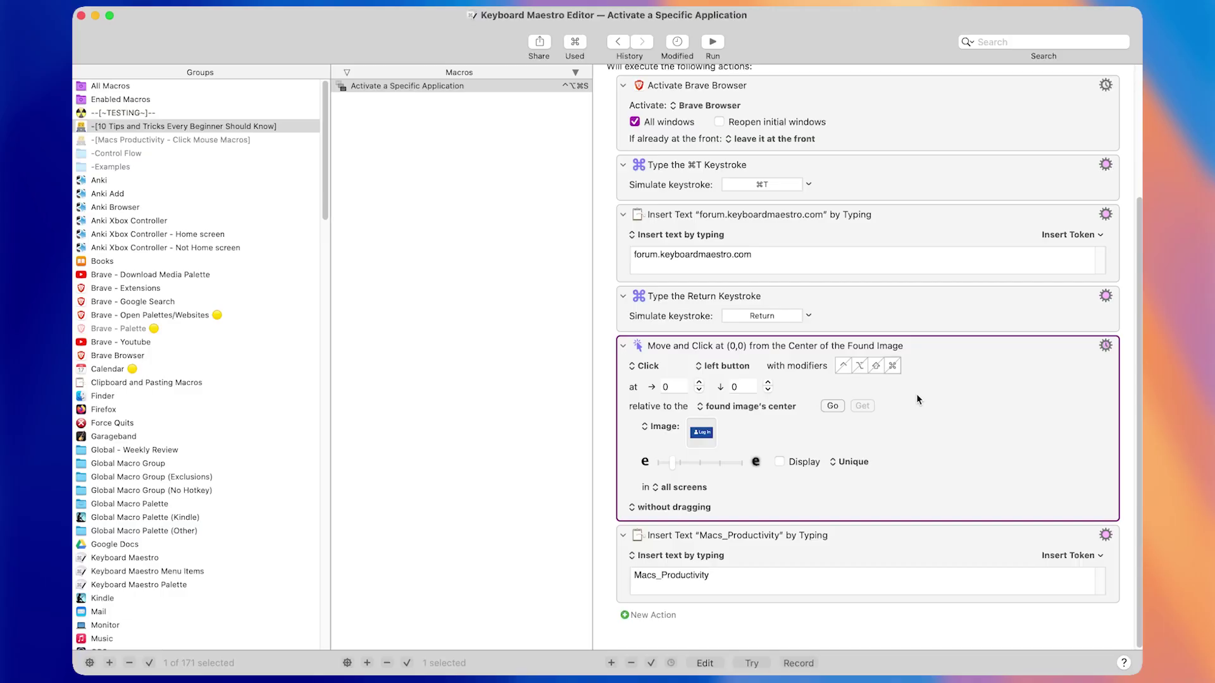
scroll(805, 370, up, 2)
scroll(812, 375, up, 3)
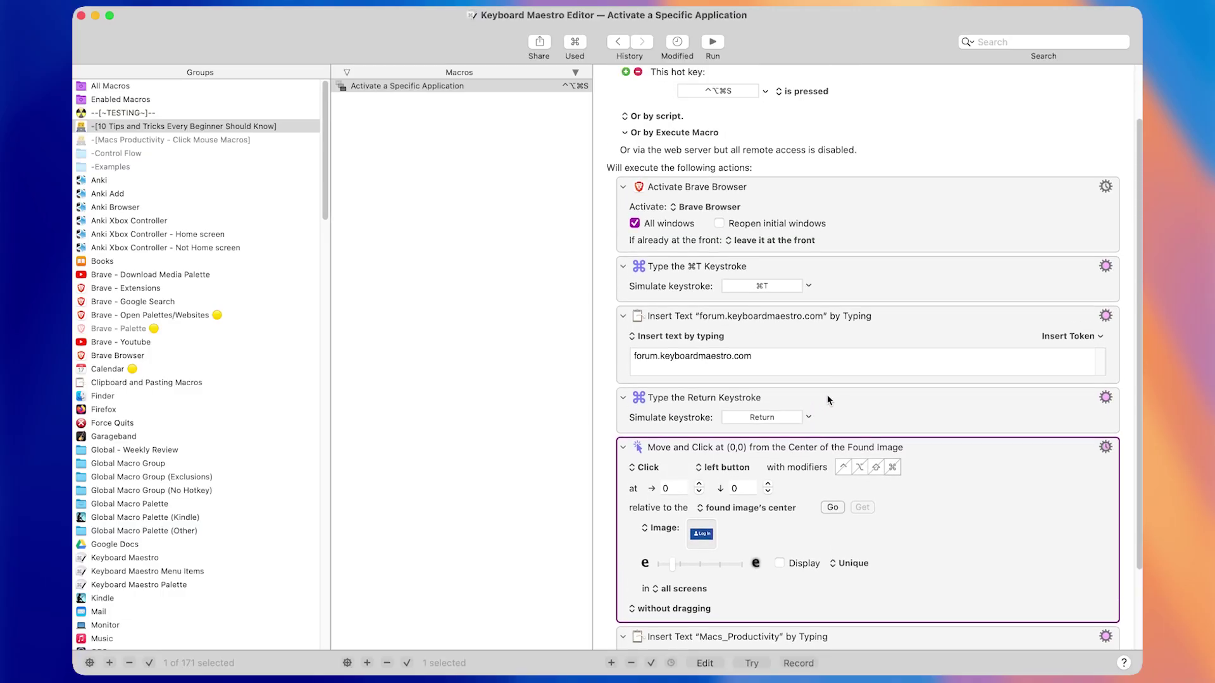
scroll(826, 394, down, 5)
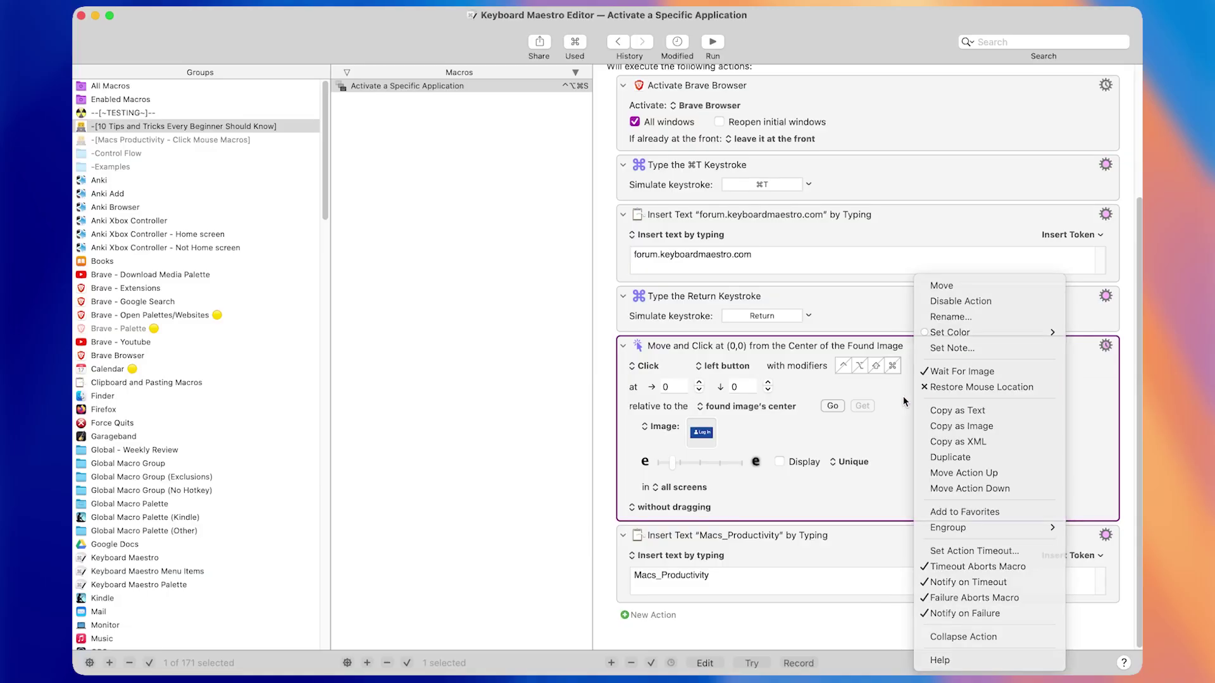
click(902, 396)
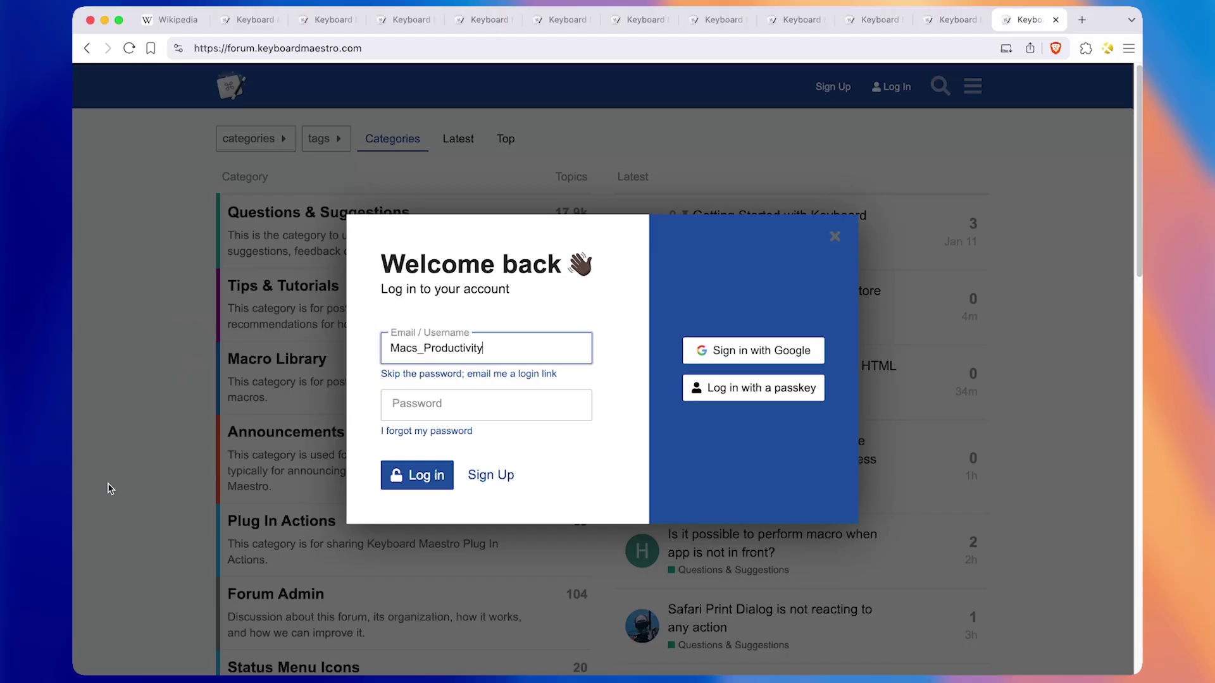
Run the macro in Brave and observe where the mouse pointer ends up after the image click
key(cmd+t)
text(forum.keyboardmaestro.com)
key(Return)
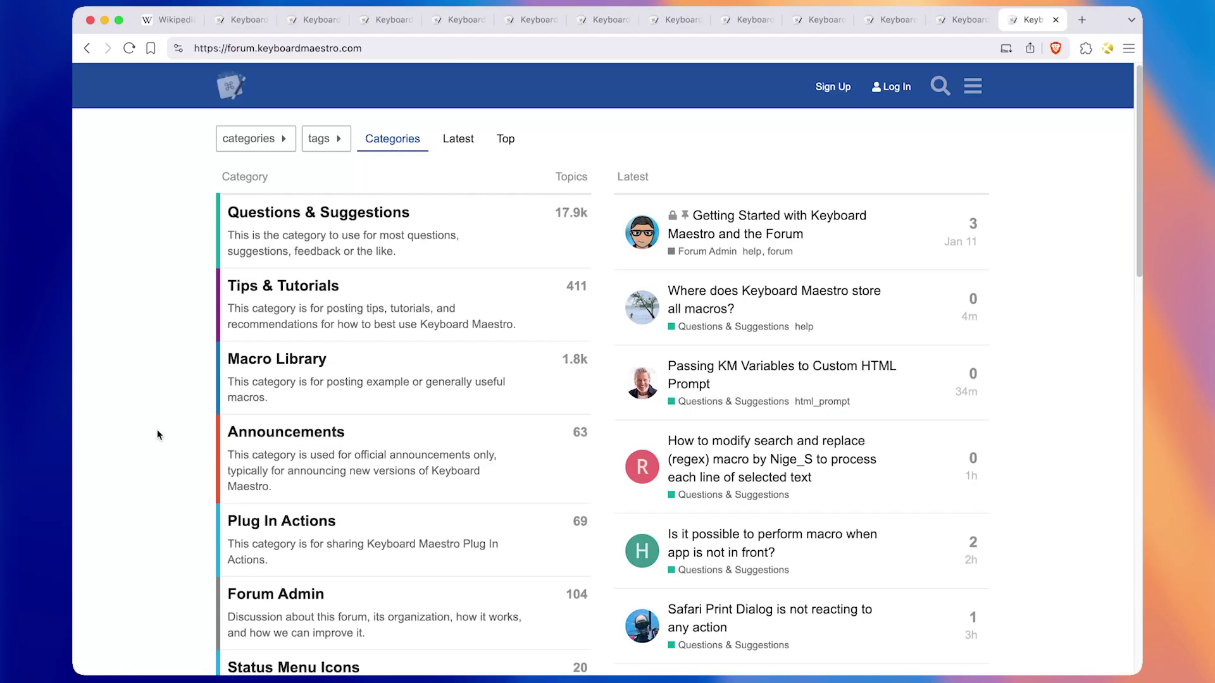
click(905, 87)
text(Macs_Productivity)
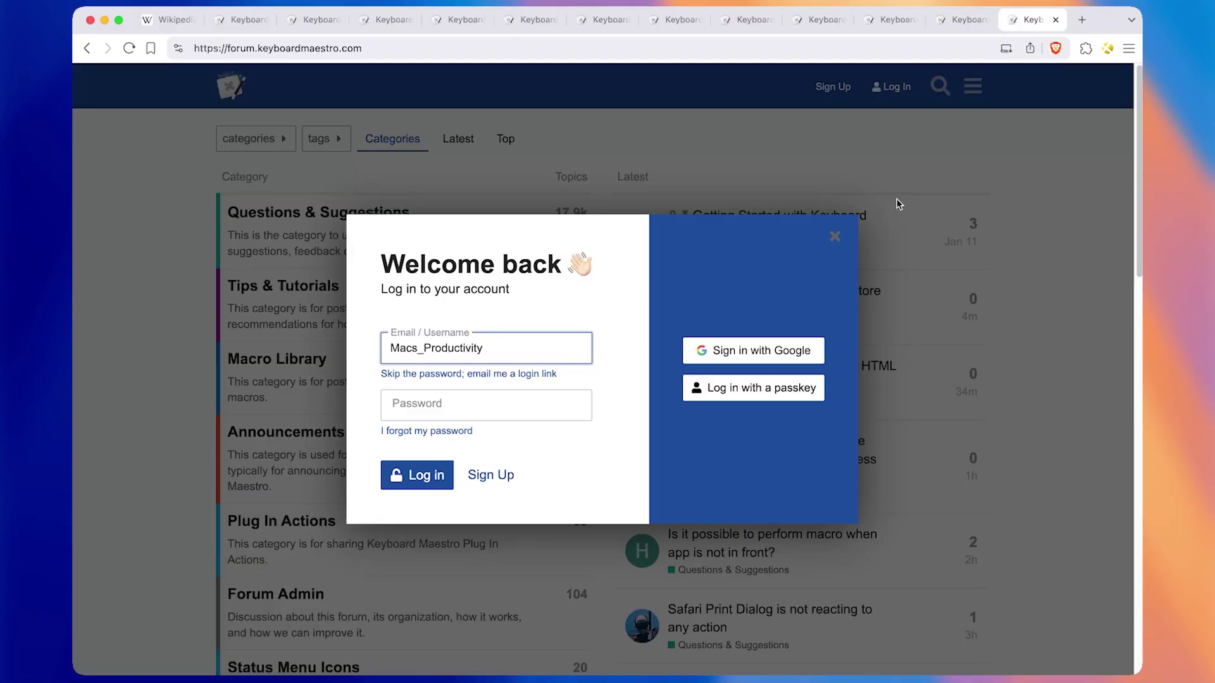
Return to the Keyboard Maestro Editor, enable Restore Mouse Location on the found-image click action, and test the macro
key(super+Tab)
right_click(986, 363)
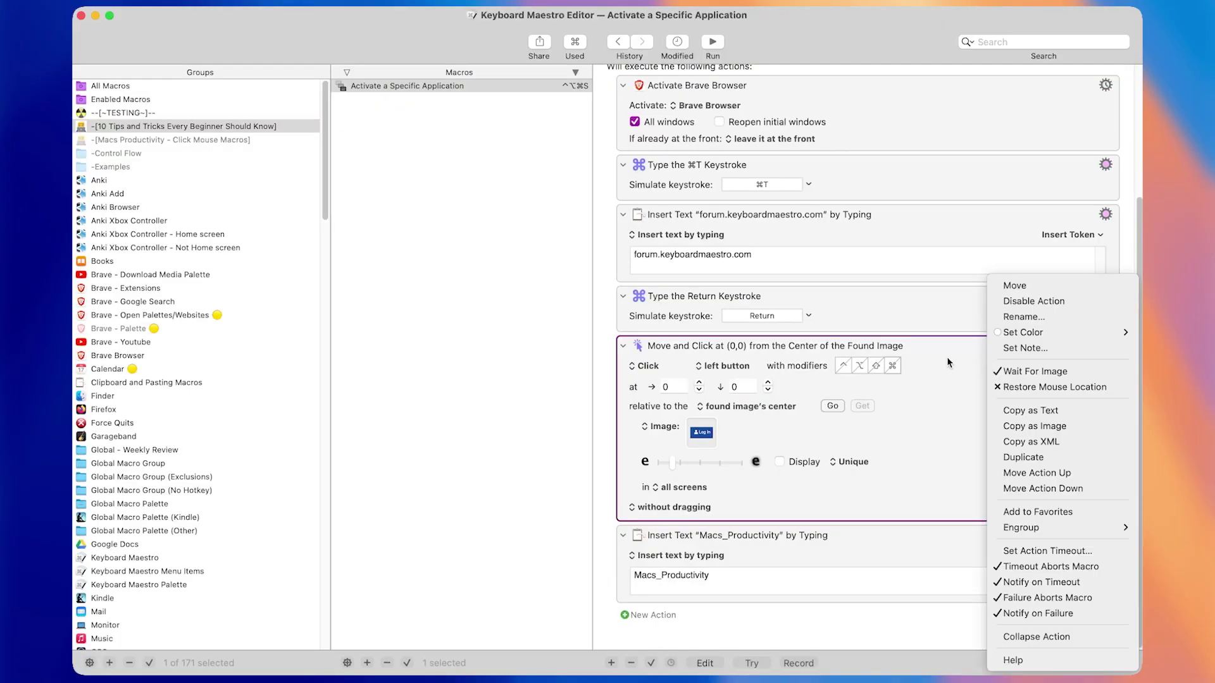
click(1006, 388)
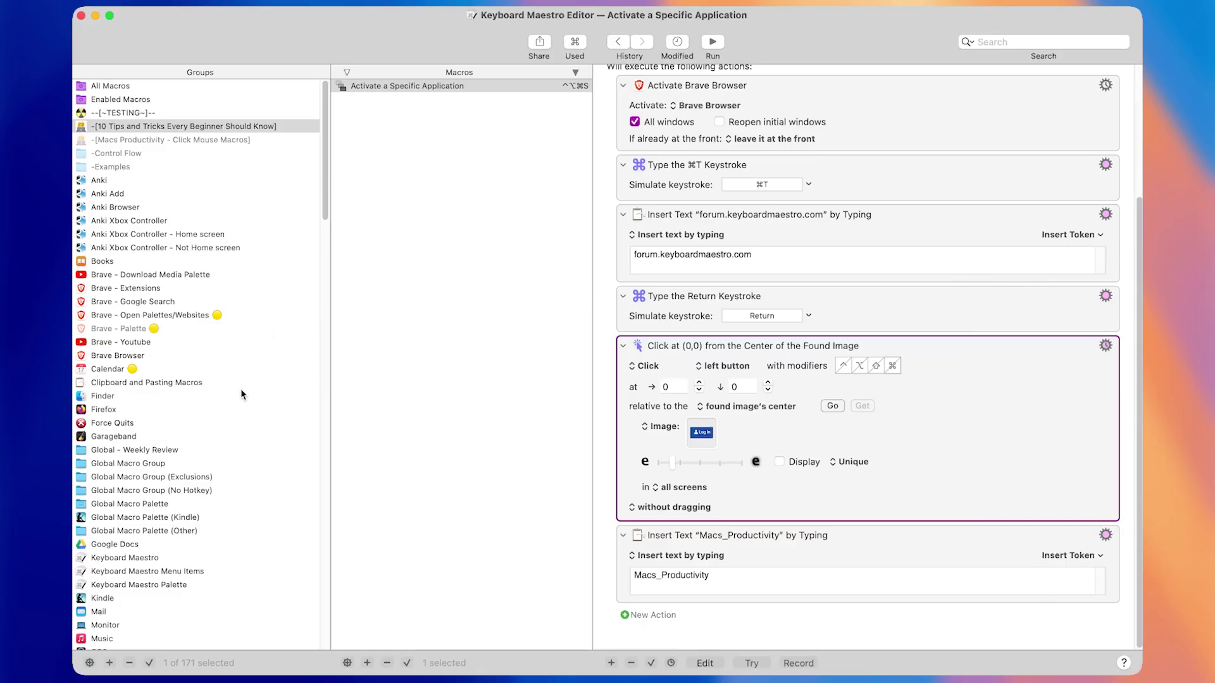
key(ctrl+alt+super+s)
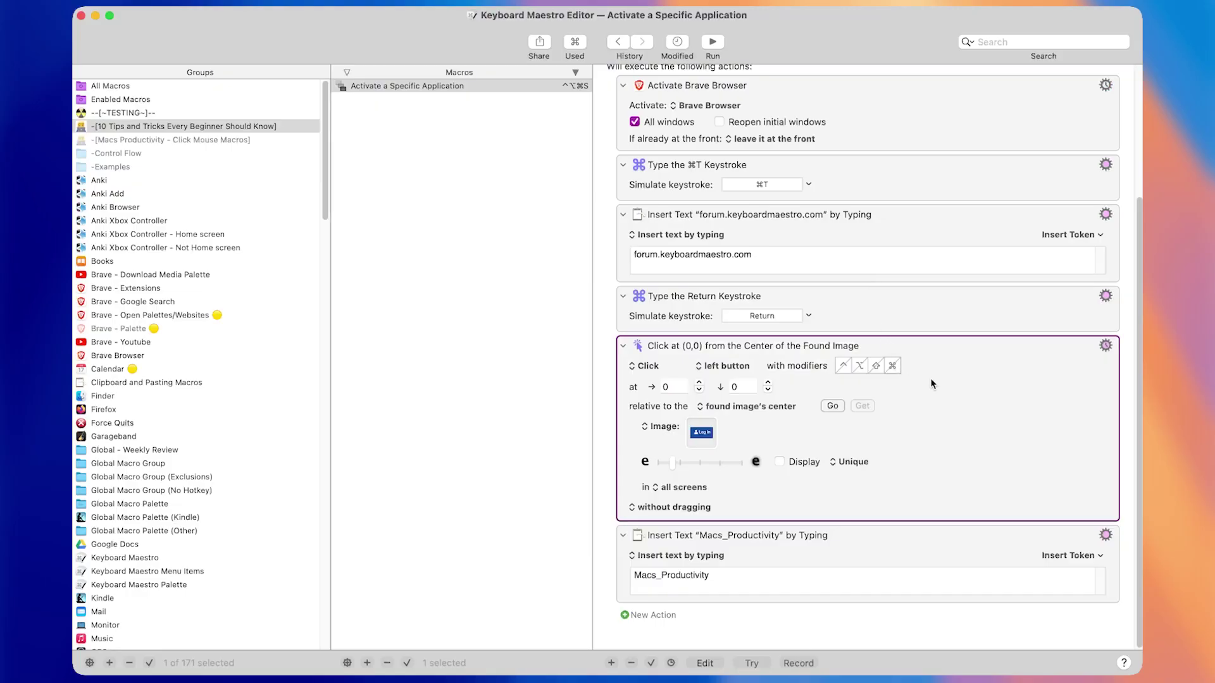
right_click(931, 378)
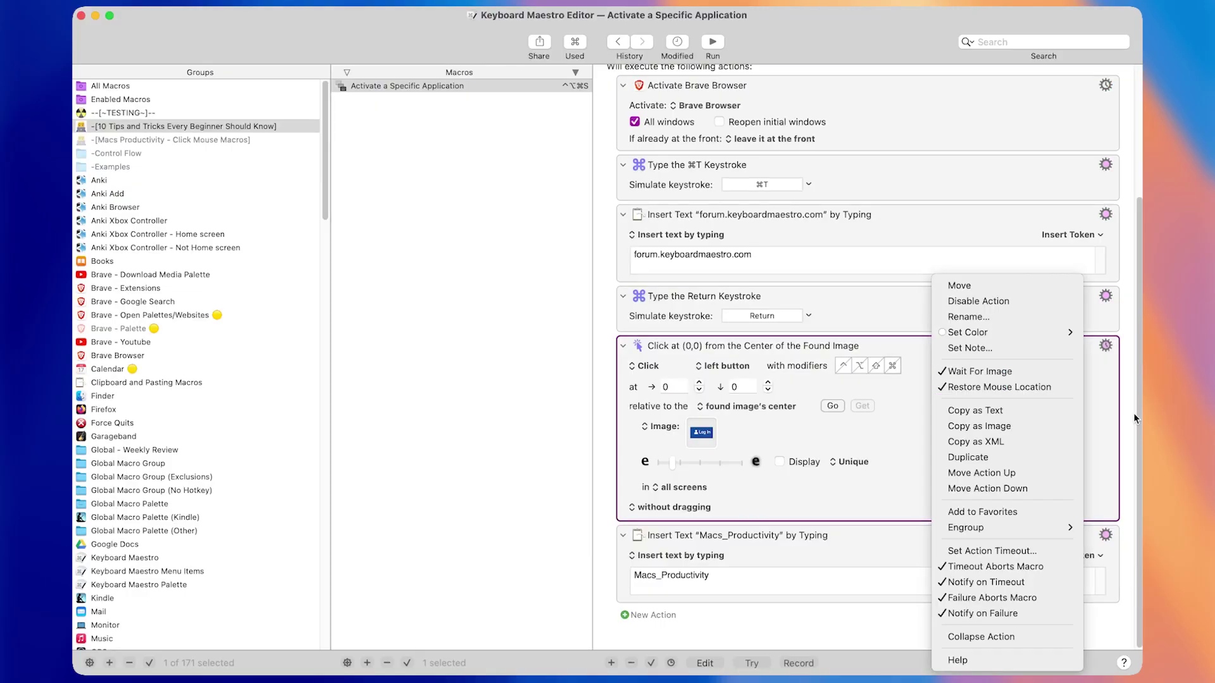
click(1015, 386)
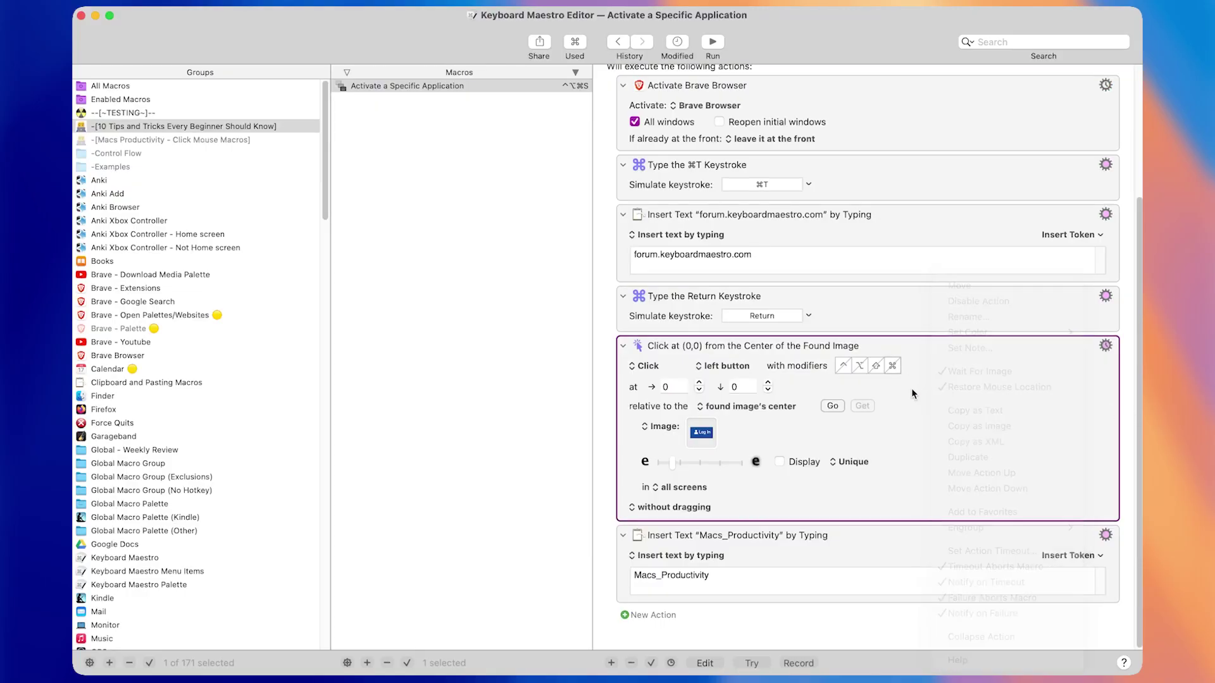
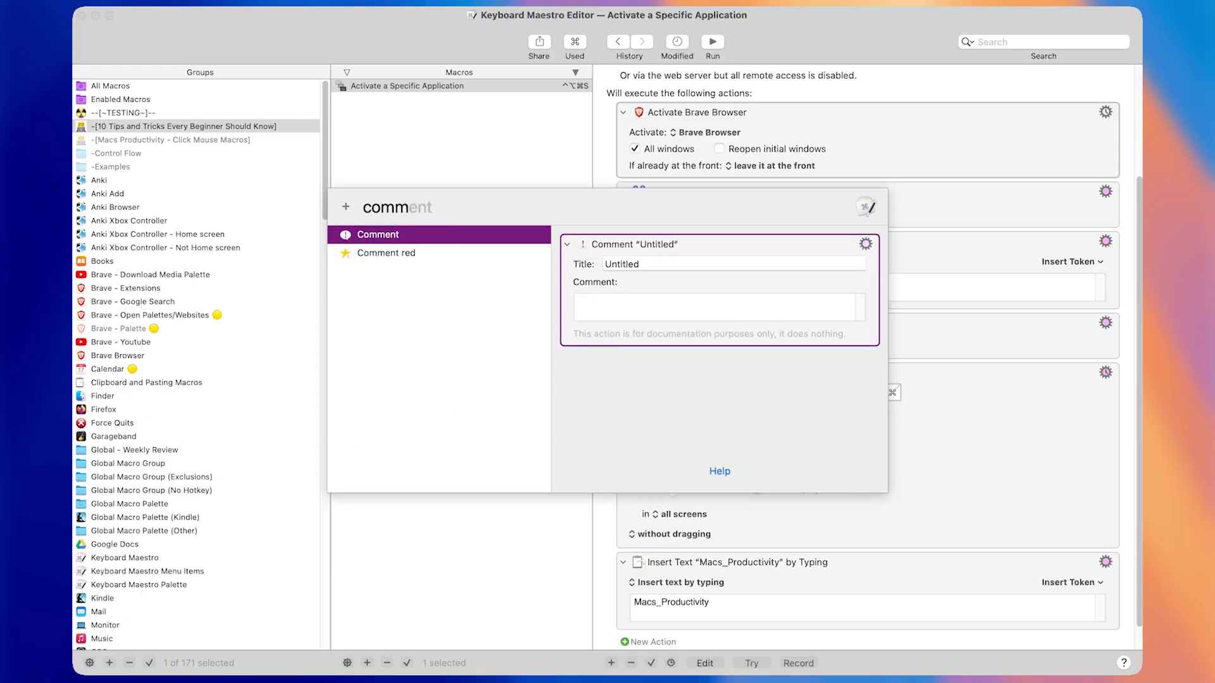
Insert a Comment action and move it above the Activate Brave Browser action as the macro's first action
key(Return)
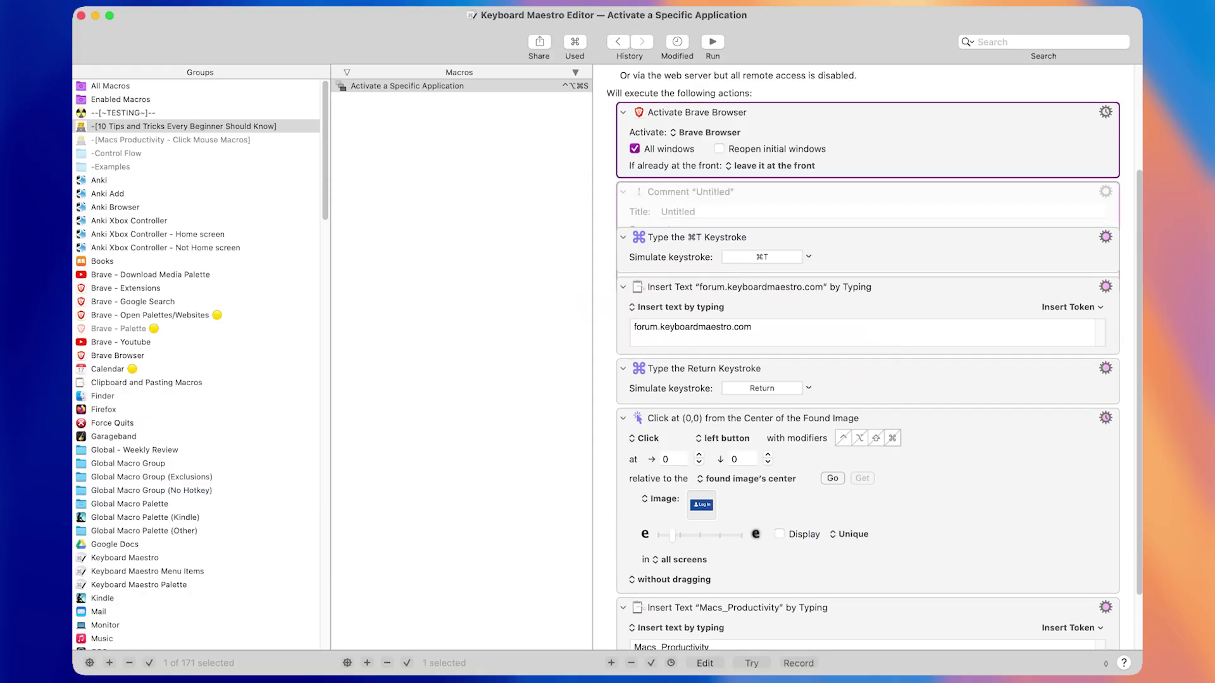
scroll(793, 153, up, 2)
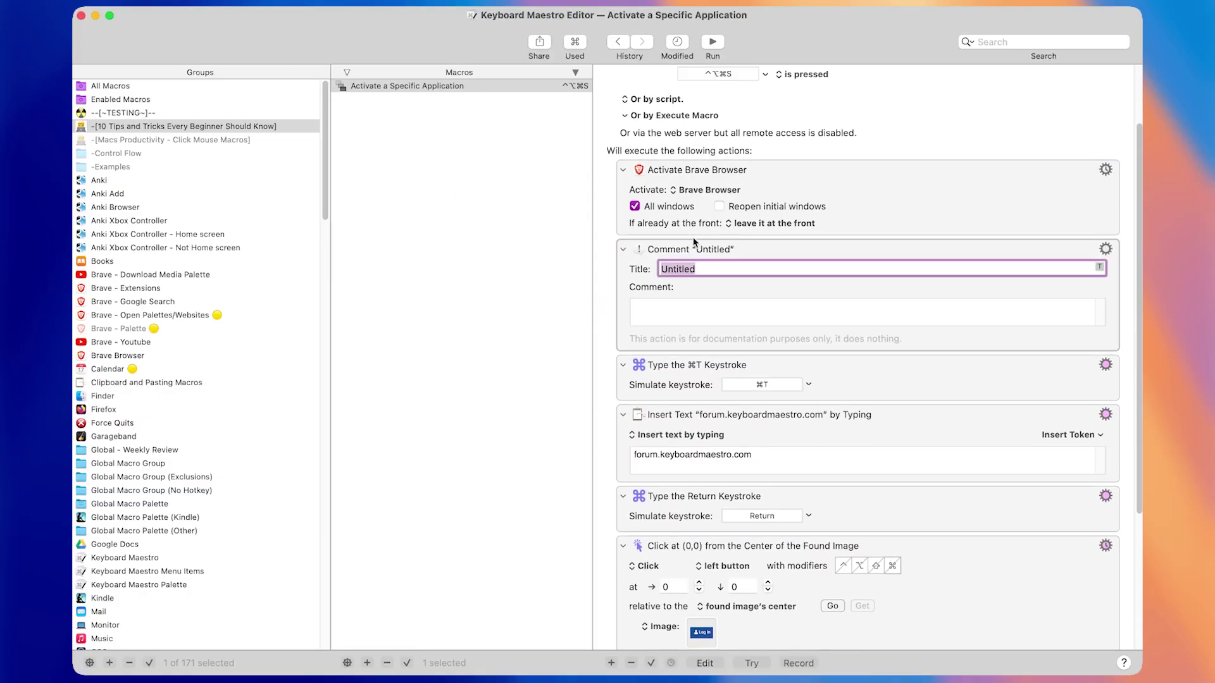
drag(651, 254, 665, 190)
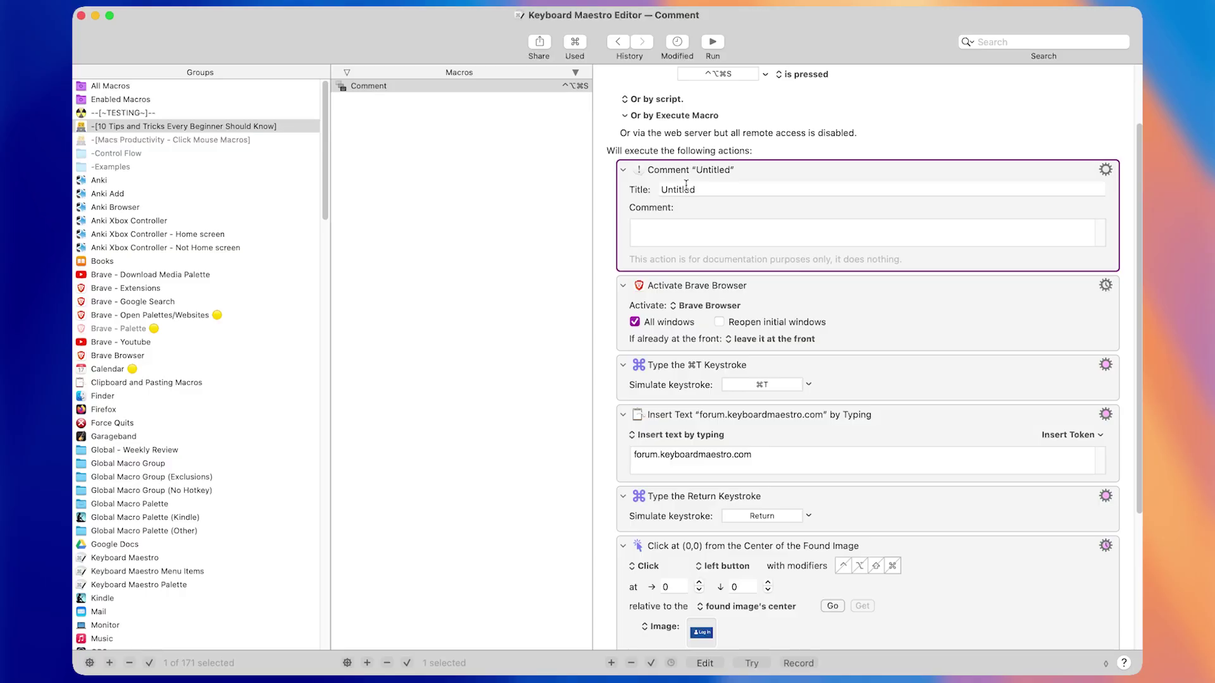
Title the Comment action Notes, and place the cursor in its empty comment text
text(Hel)
key(BackSpace)
key(BackSpace)
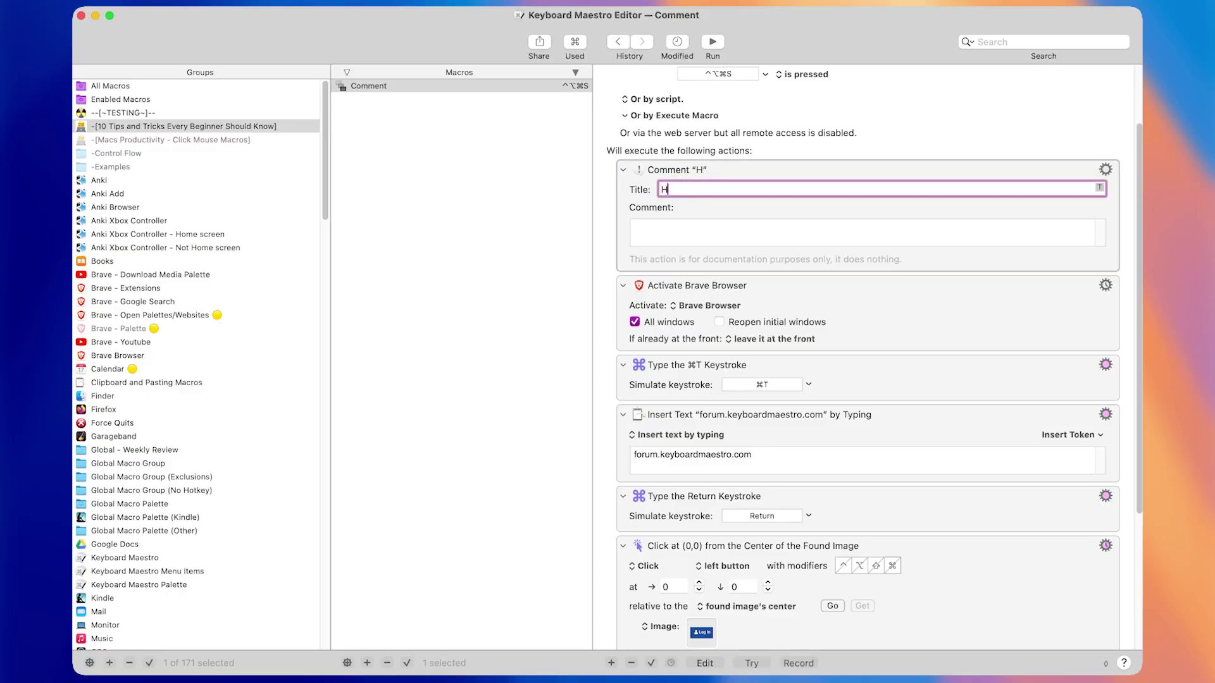
key(BackSpace)
text(Hel)
key(BackSpace)
key(BackSpace)
key(BackSpace)
text(Notes)
click(748, 228)
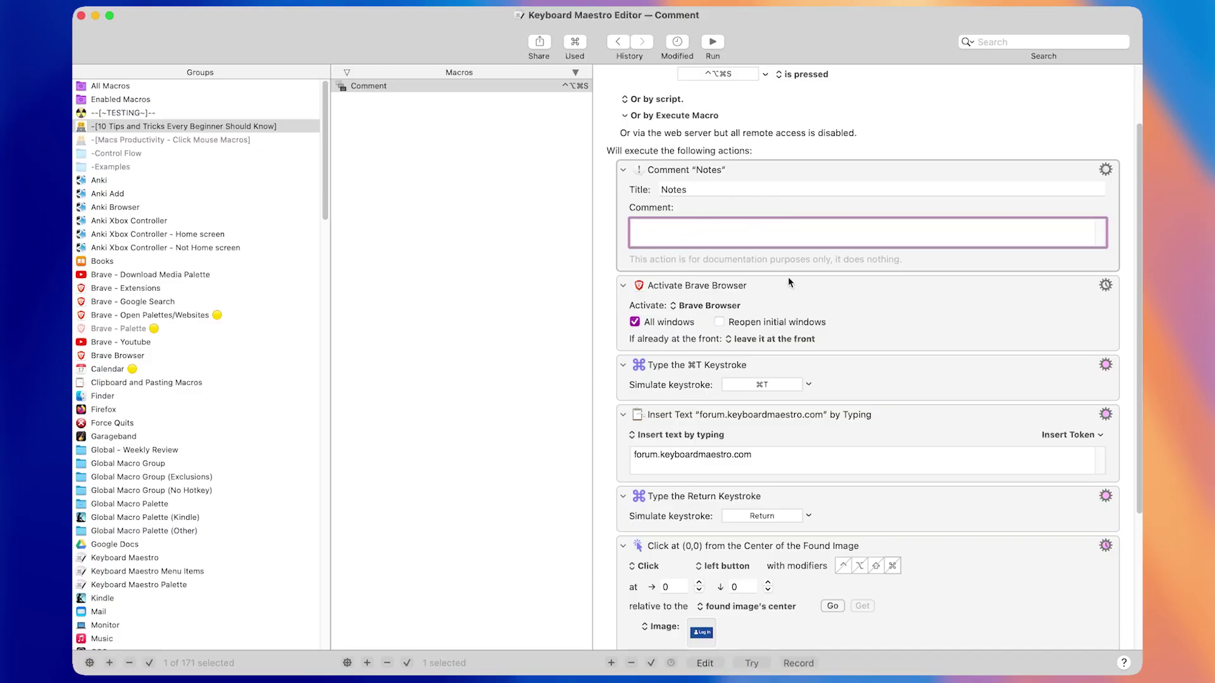
click(840, 249)
click(848, 236)
scroll(801, 285, down, 5)
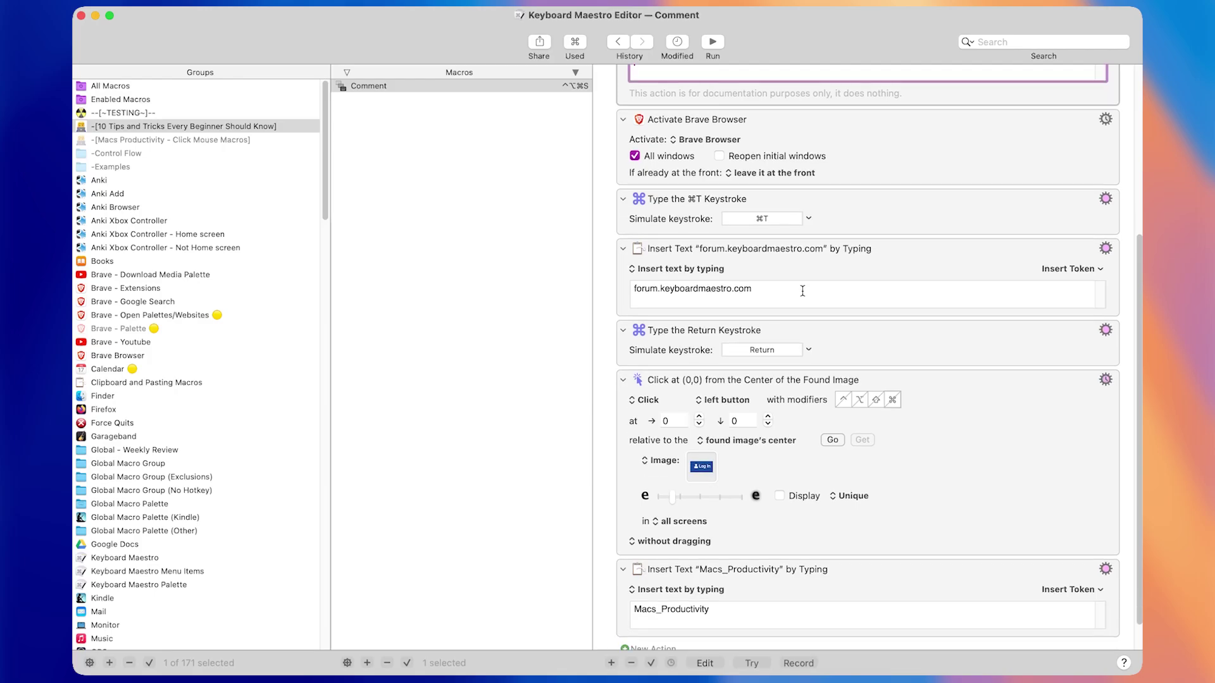
Enter "Opens KM forum, then press login and types our username." as the Notes comment's text
scroll(863, 560, up, 7)
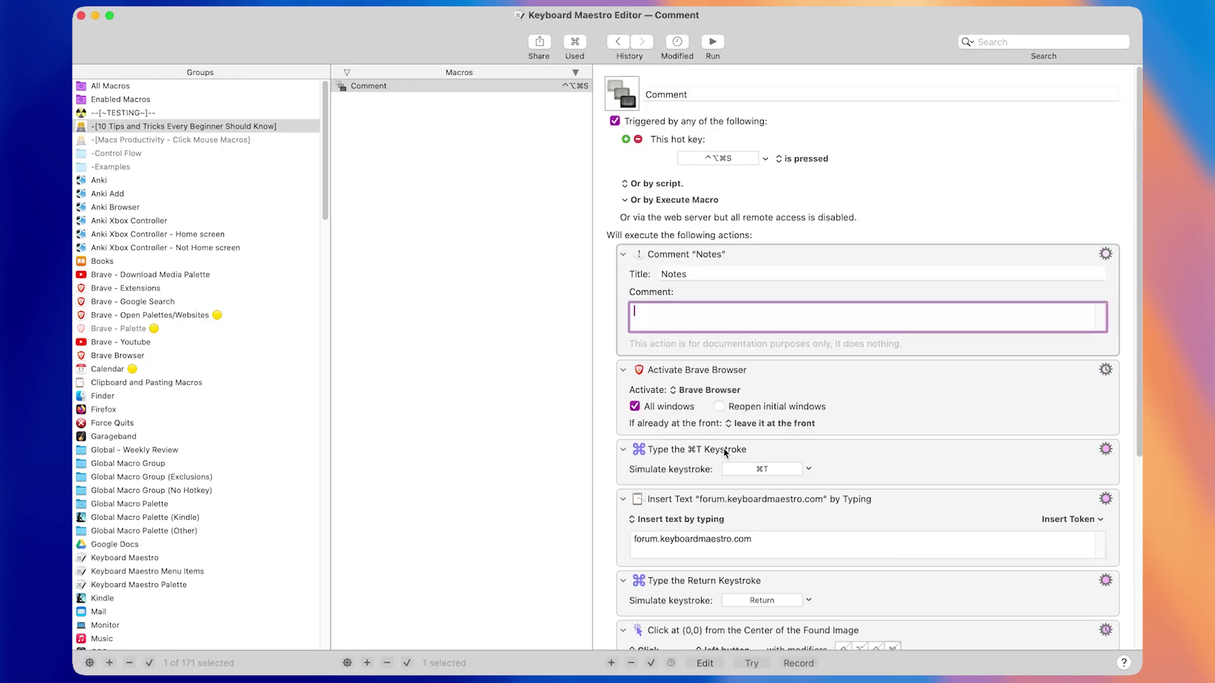
scroll(741, 426, down, 2)
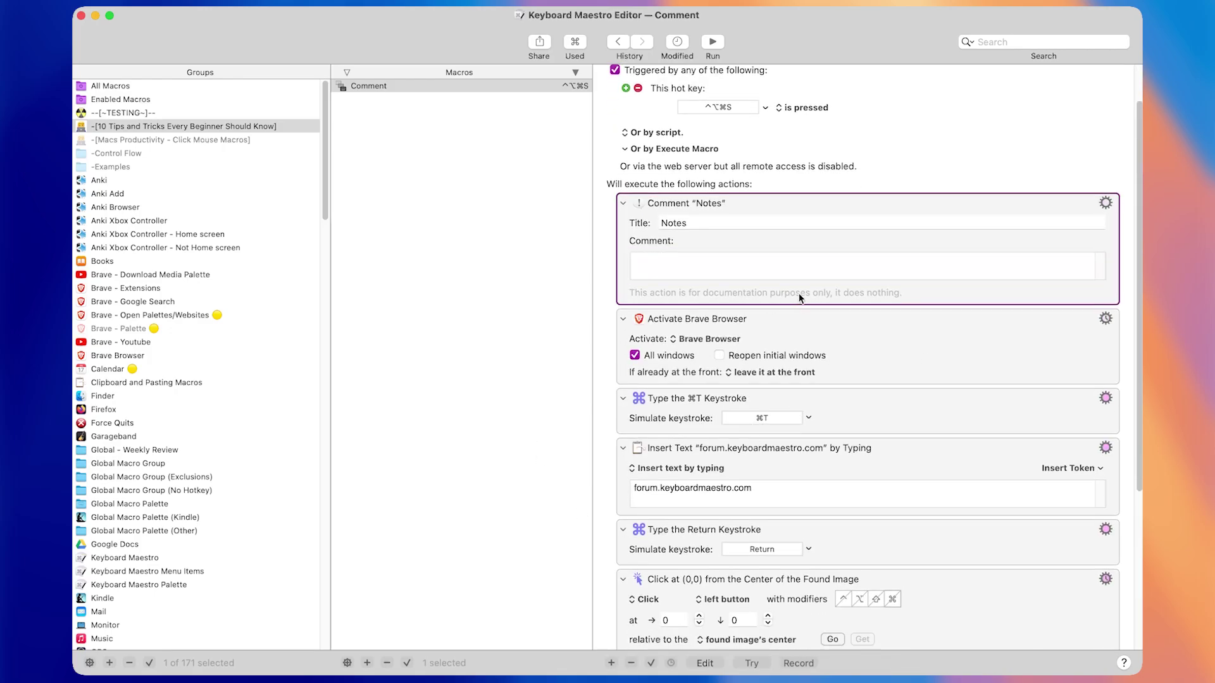
scroll(799, 297, down, 5)
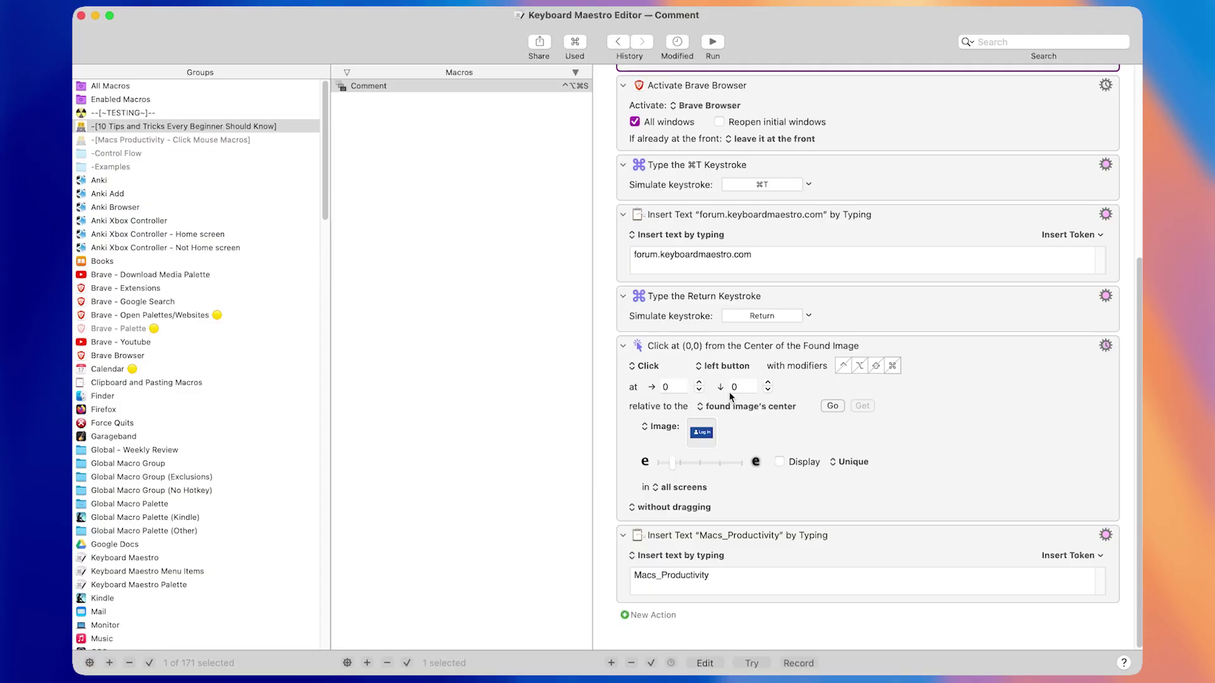
scroll(759, 405, up, 6)
click(699, 322)
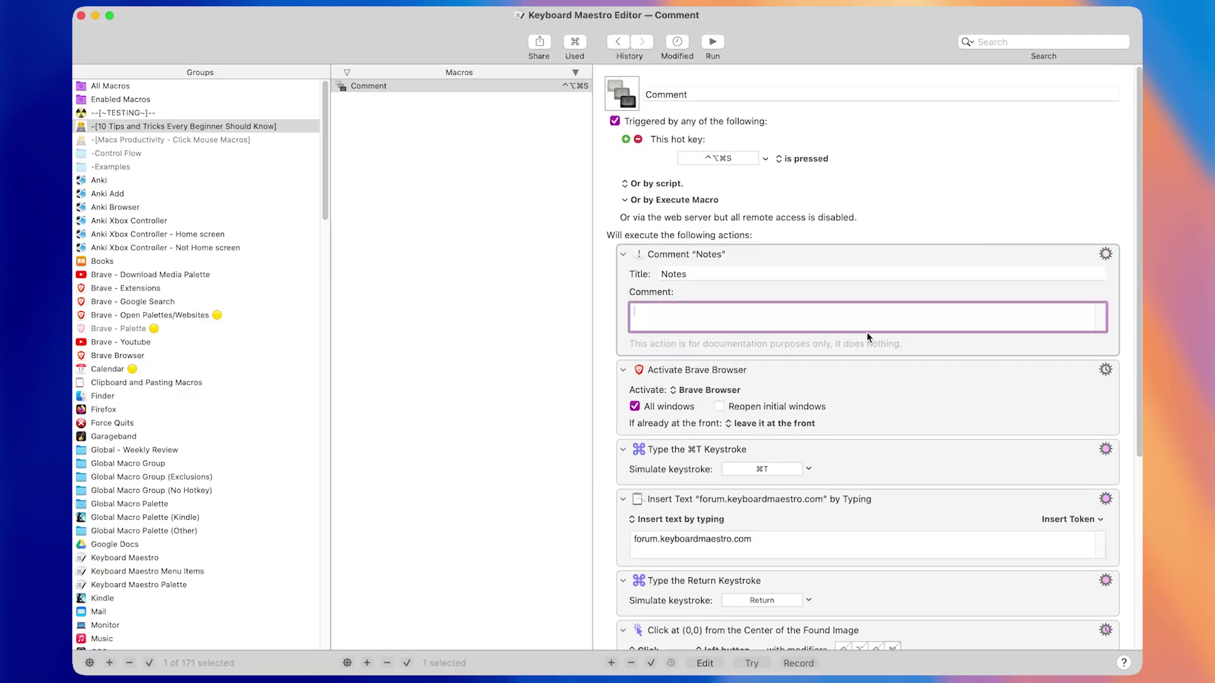
scroll(867, 332, down, 4)
scroll(808, 311, up, 4)
text(Opens KM forum, then press login and t)
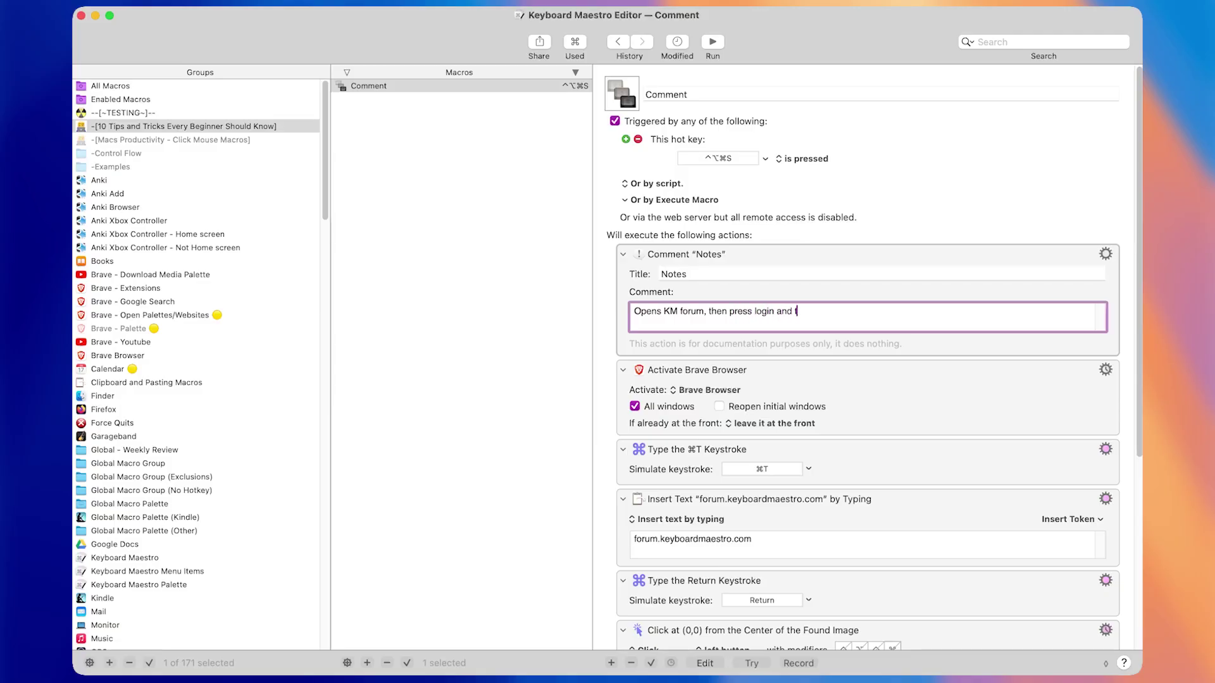
text(ypes our username.)
Place a copy of the Notes comment between the forum address Insert Text action and the Return keystroke action
scroll(714, 331, down, 1)
click(736, 303)
scroll(922, 363, down, 5)
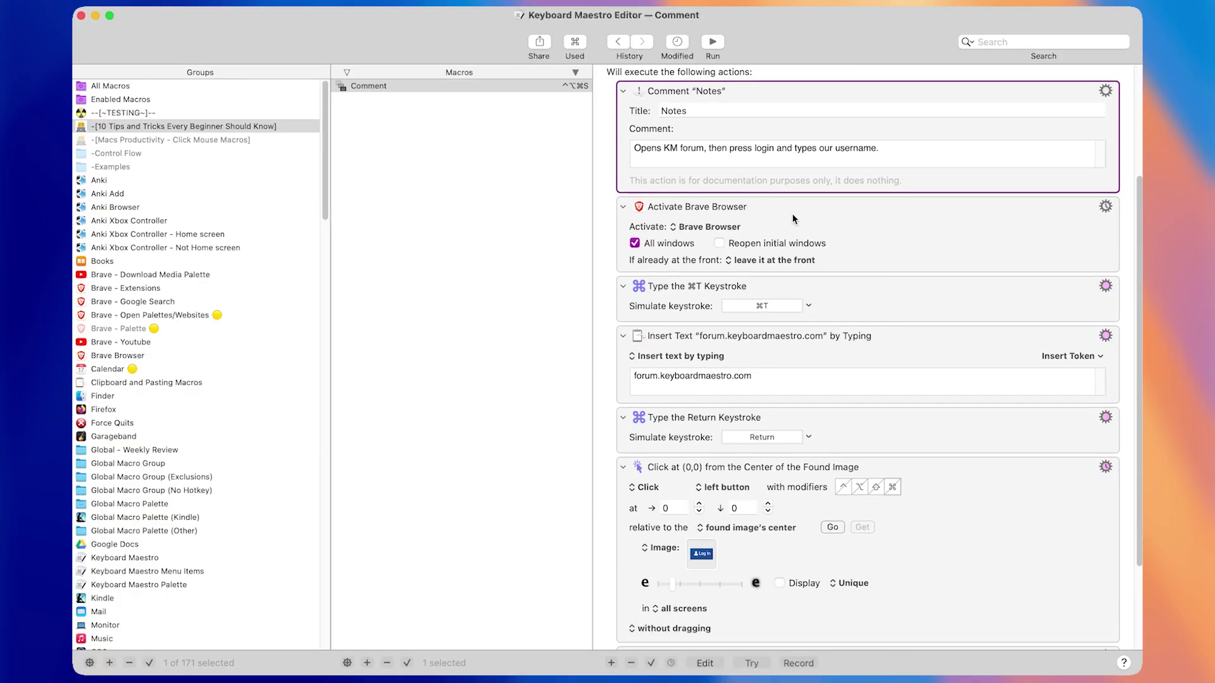
drag(778, 179, 791, 440)
scroll(813, 303, down, 8)
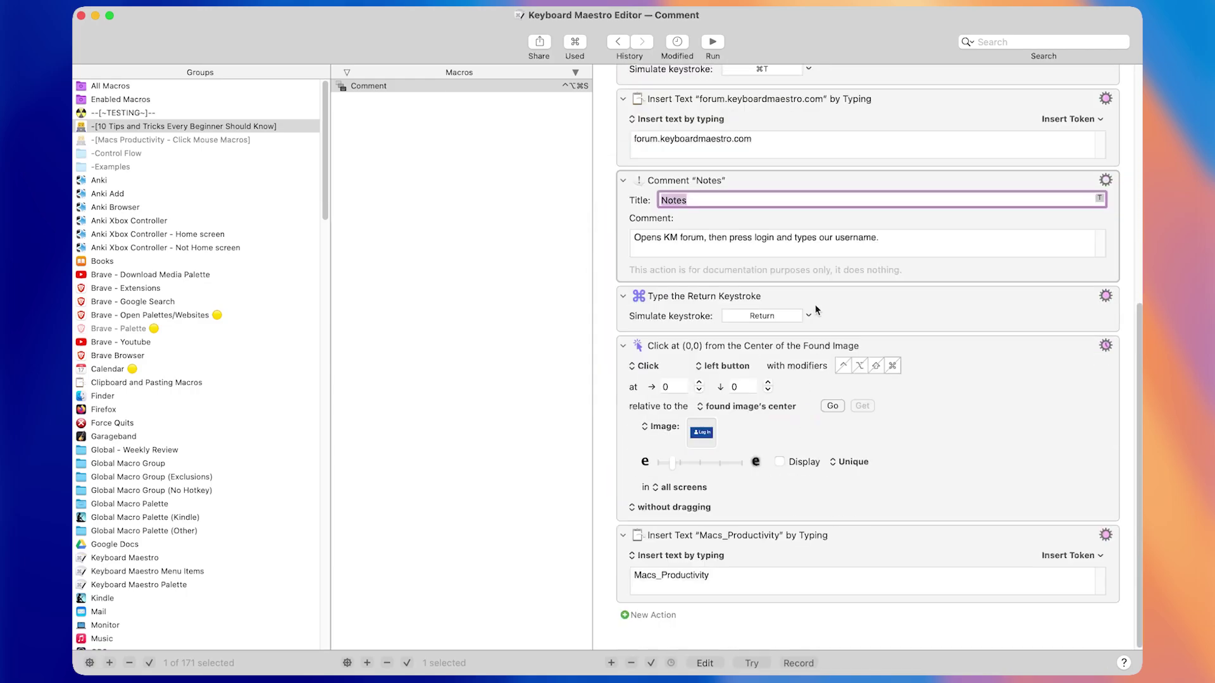
Clear the copied comment's text and title, and delete the copy from the macro
triple_click(770, 231)
key(BackSpace)
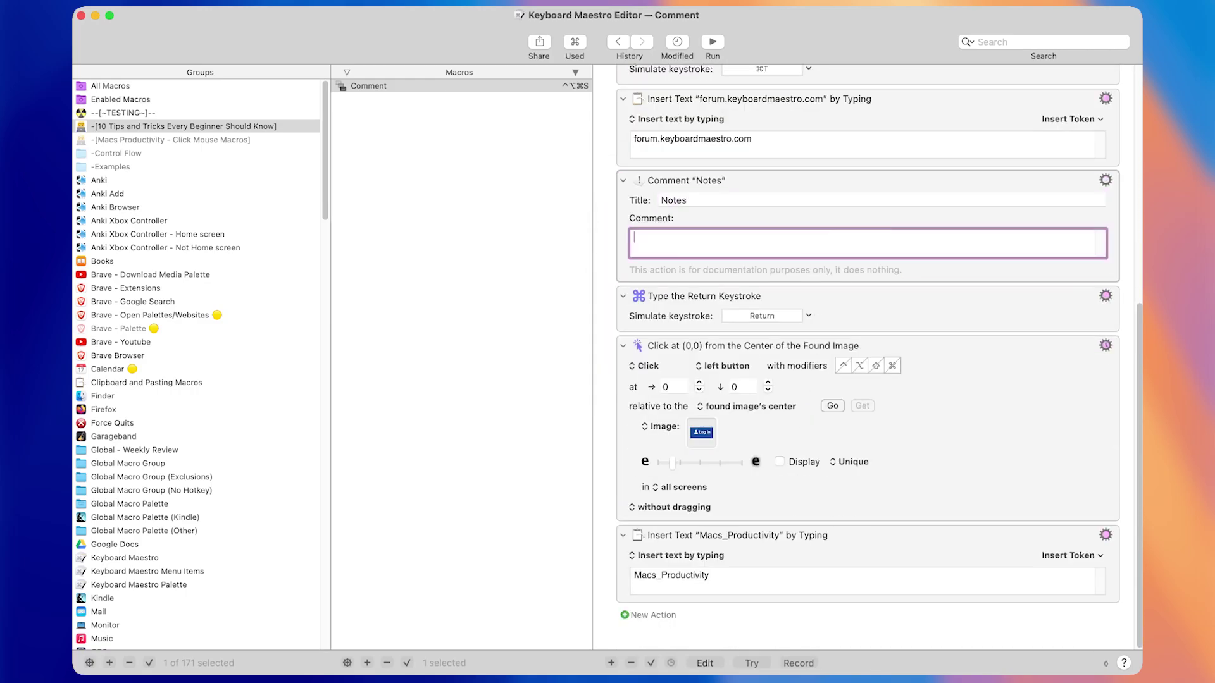
click(713, 204)
double_click(713, 205)
key(BackSpace)
click(727, 187)
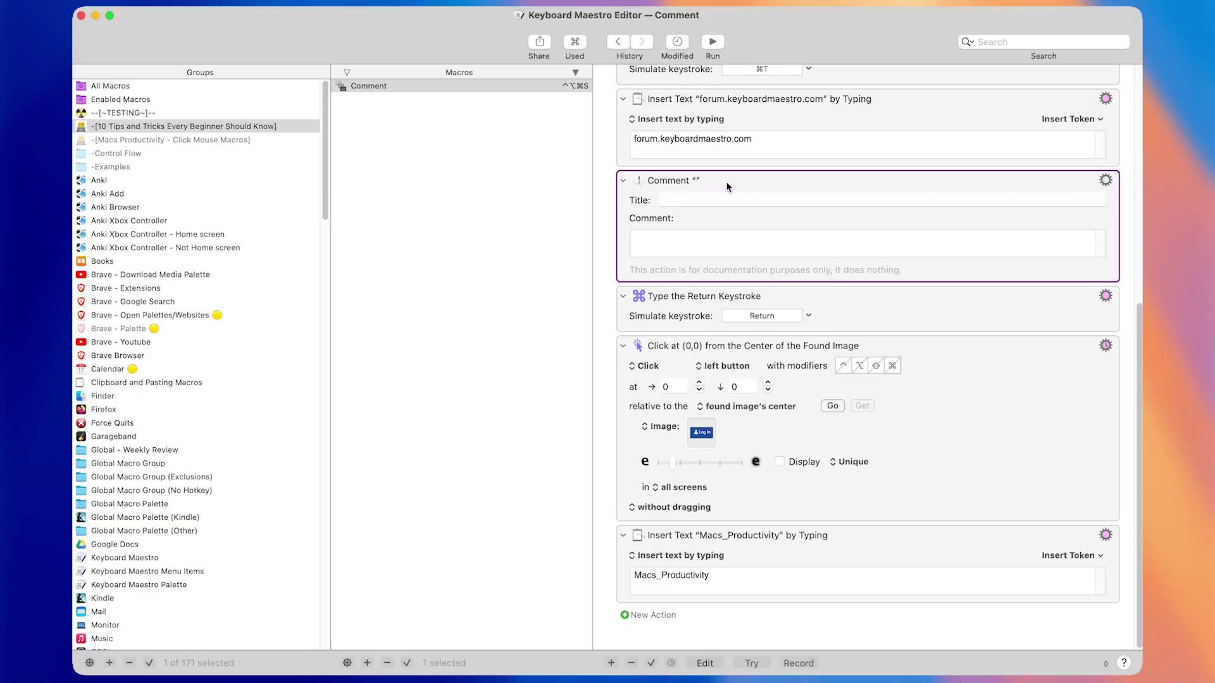
key(Delete)
Set the color of the Notes comment action to Red
scroll(749, 203, up, 5)
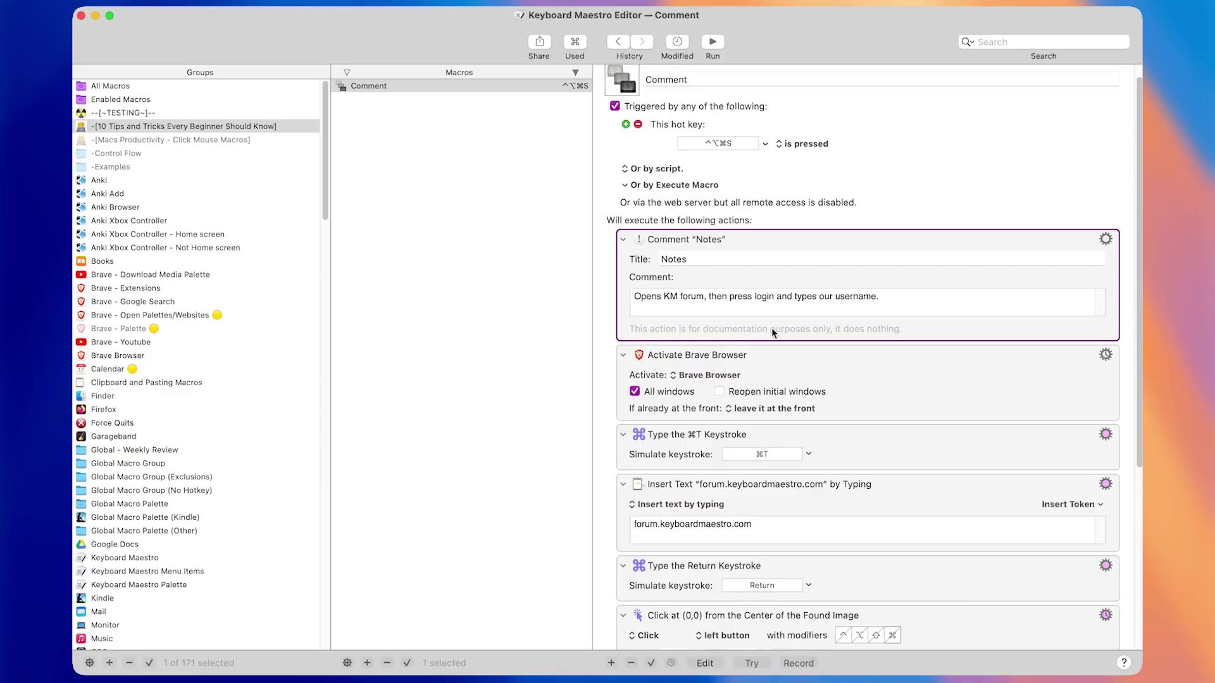
right_click(772, 328)
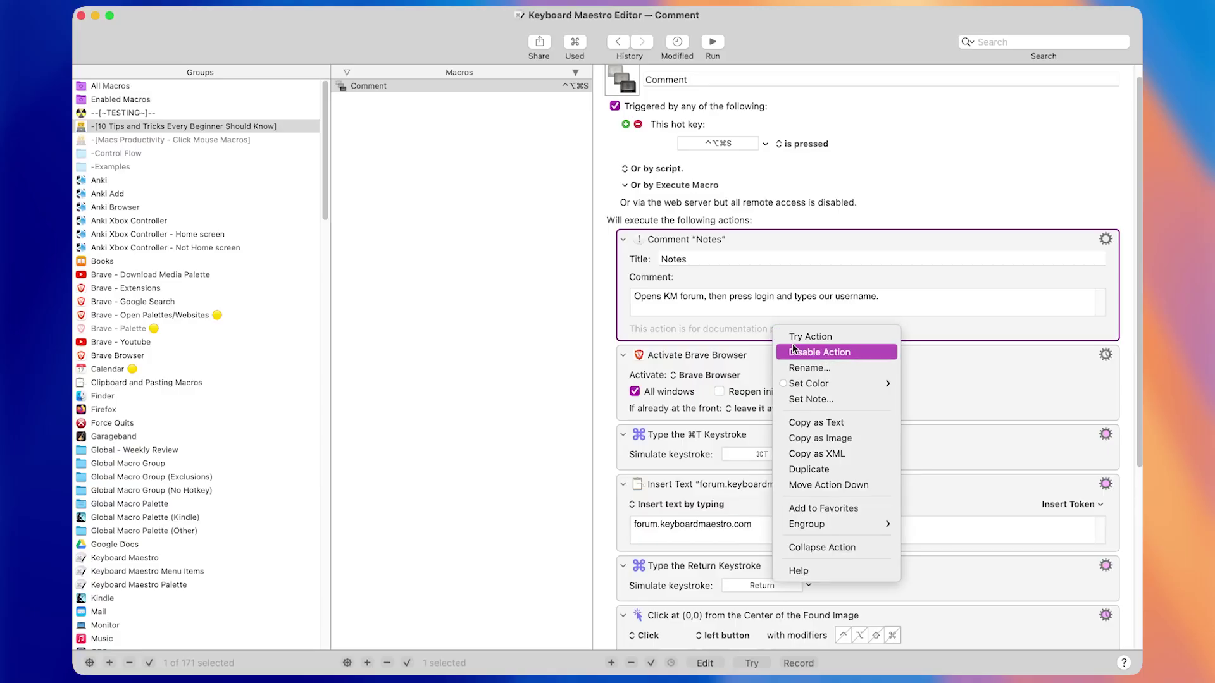
mouse_move(816, 385)
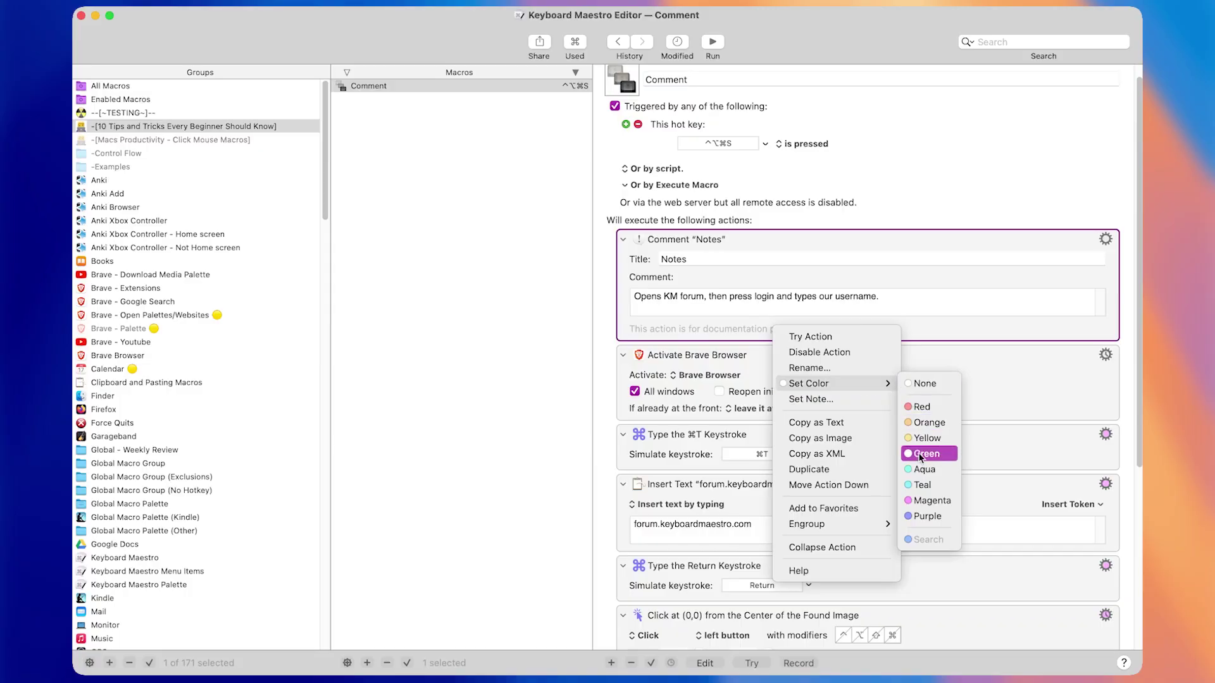
click(947, 412)
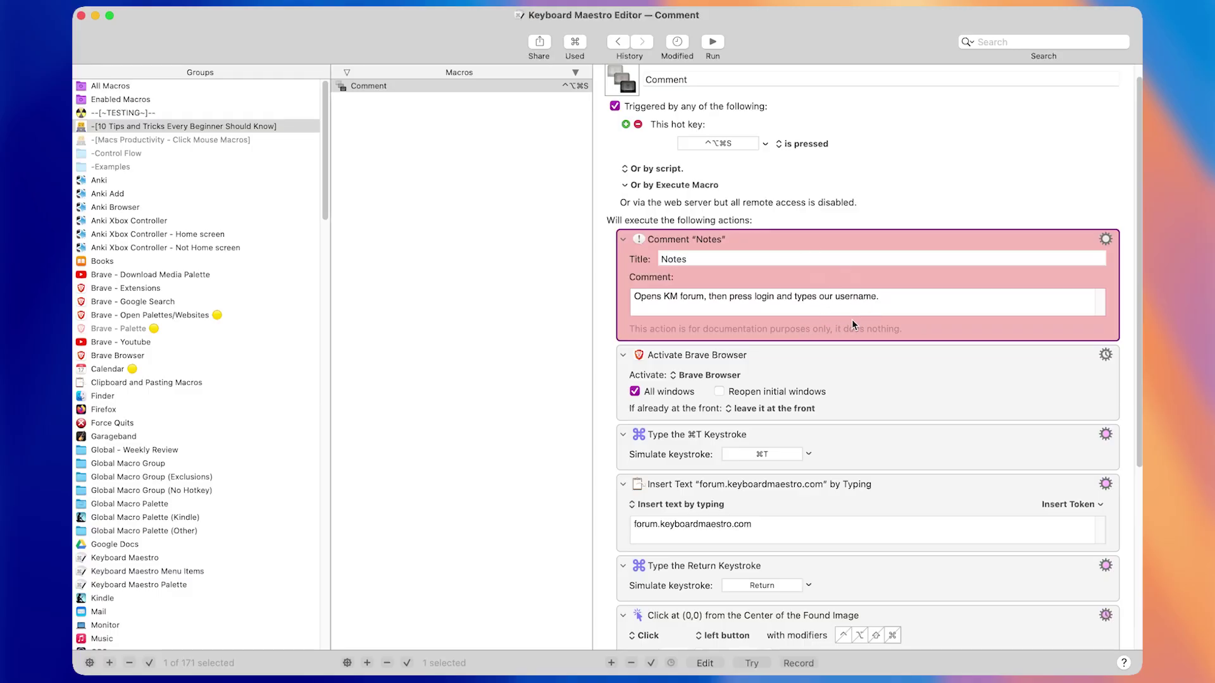
Set the color of the four actions from Activate Brave Browser through the Return keystroke to Yellow
scroll(836, 351, down, 3)
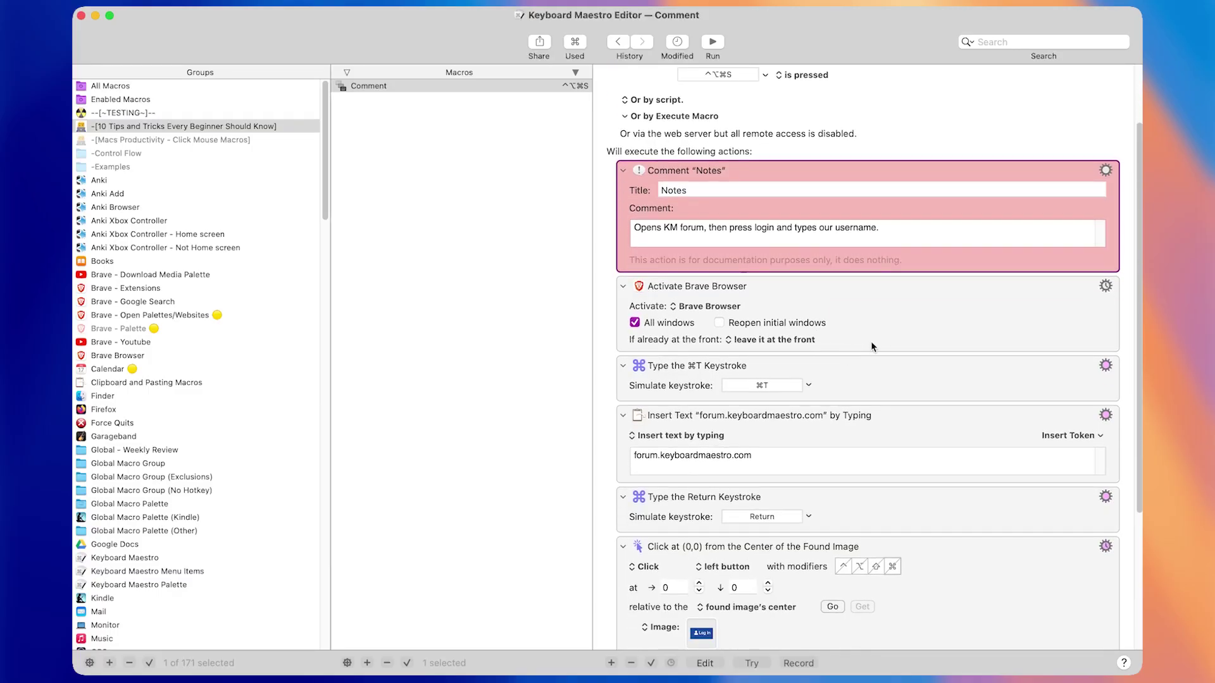
click(905, 322)
scroll(939, 384, down, 2)
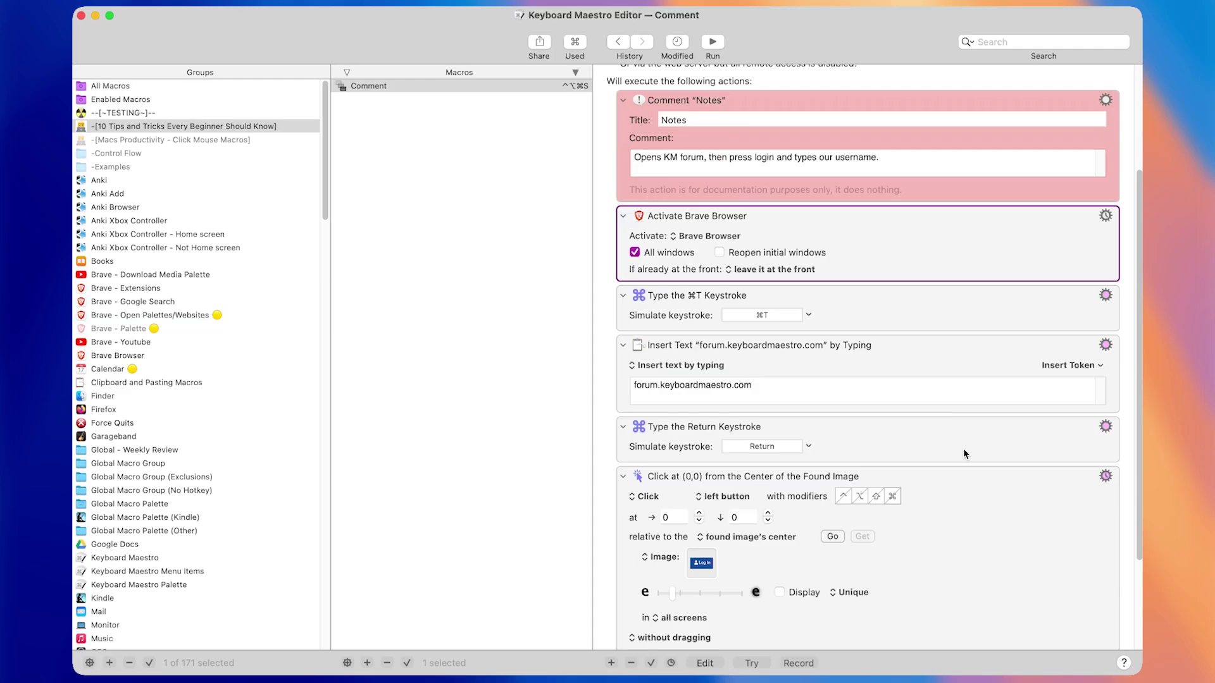
scroll(964, 454, down, 2)
shift+click(941, 394)
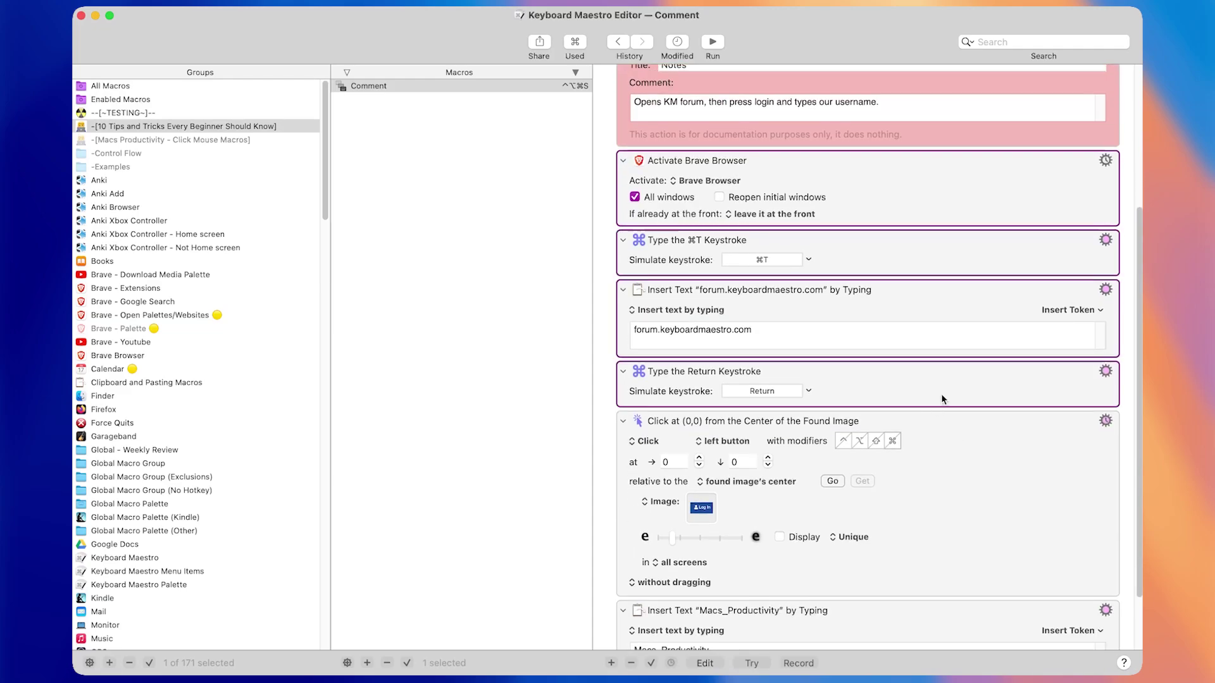
right_click(941, 394)
mouse_move(1005, 429)
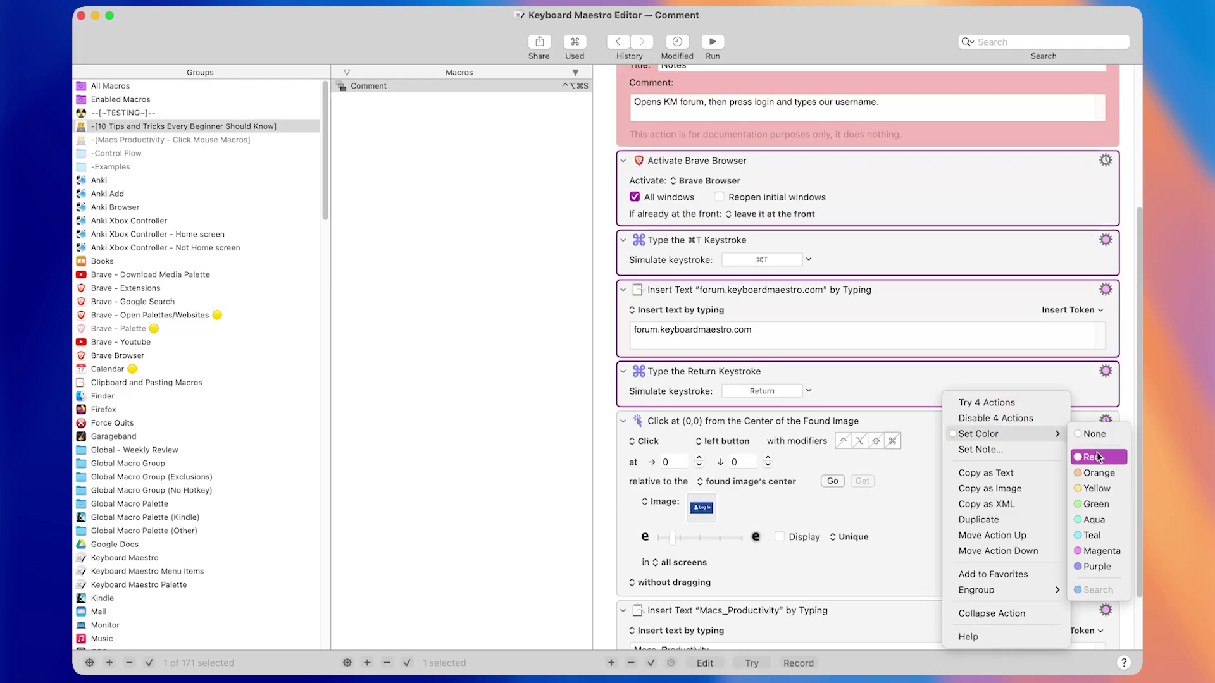
click(1094, 502)
Set the color of the found-image click action and the username Insert Text action to Green
scroll(1030, 449, down, 3)
click(1020, 415)
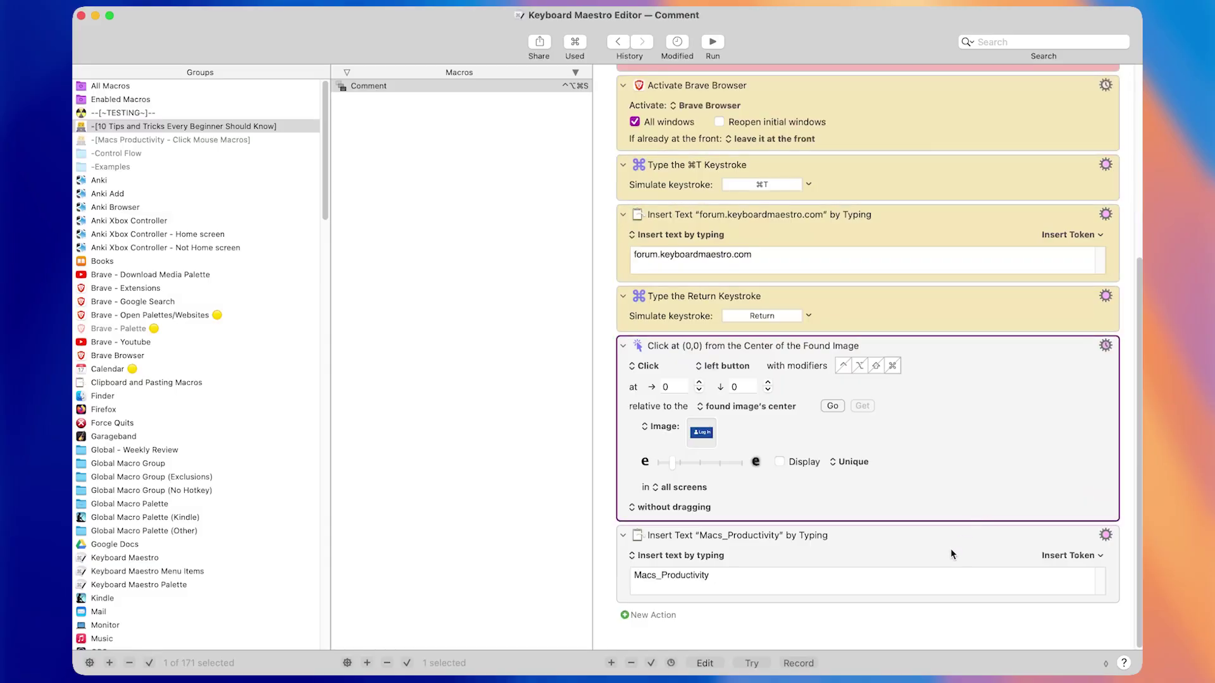
shift+click(950, 549)
right_click(951, 549)
mouse_move(1026, 480)
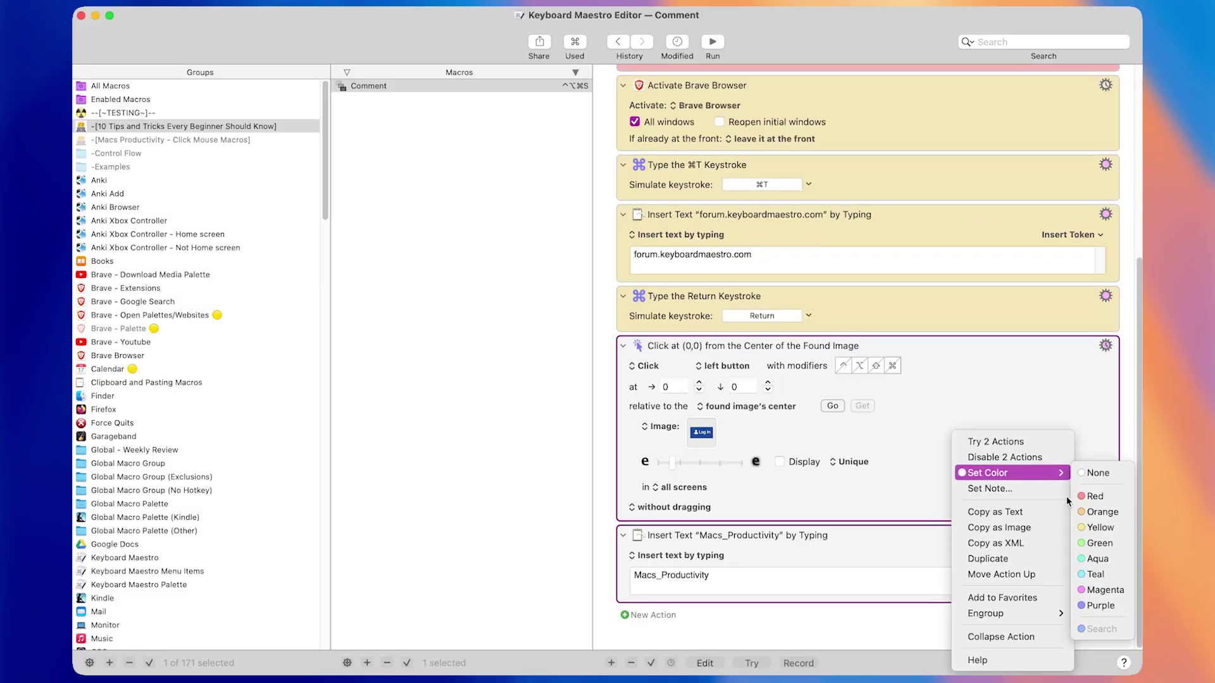
click(1099, 543)
Select the four yellow forum-opening actions and the two green login actions in turn to review the color grouping
scroll(971, 464, up, 5)
click(952, 434)
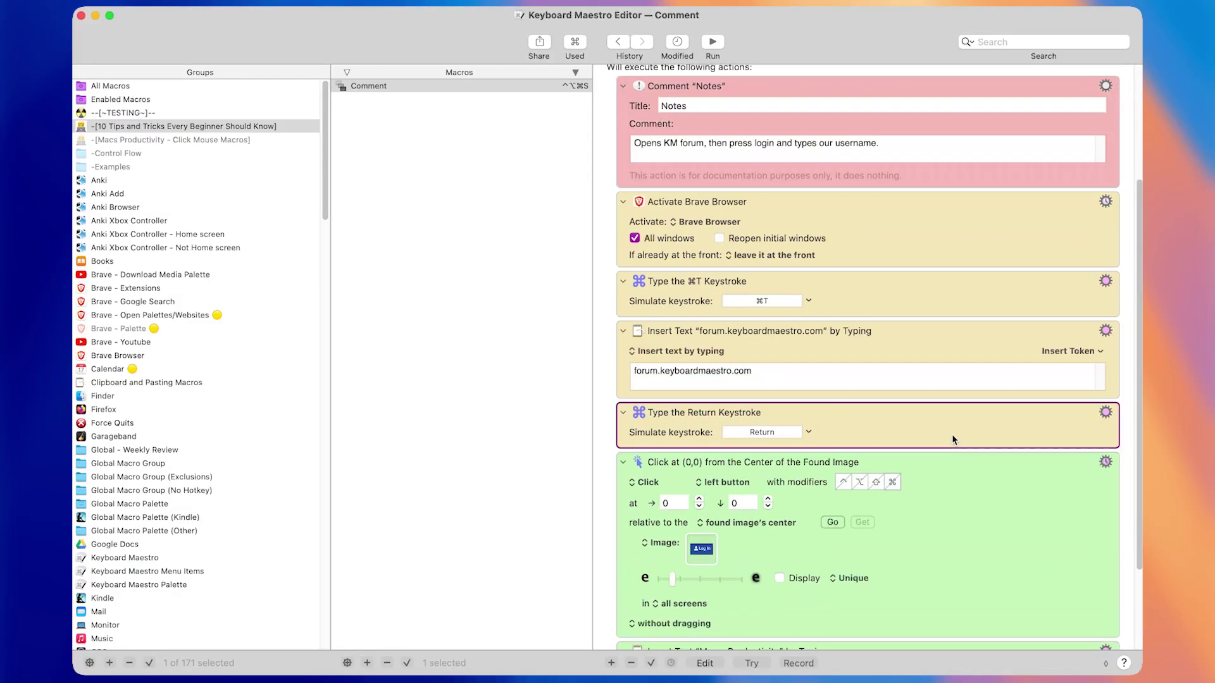
shift+click(882, 261)
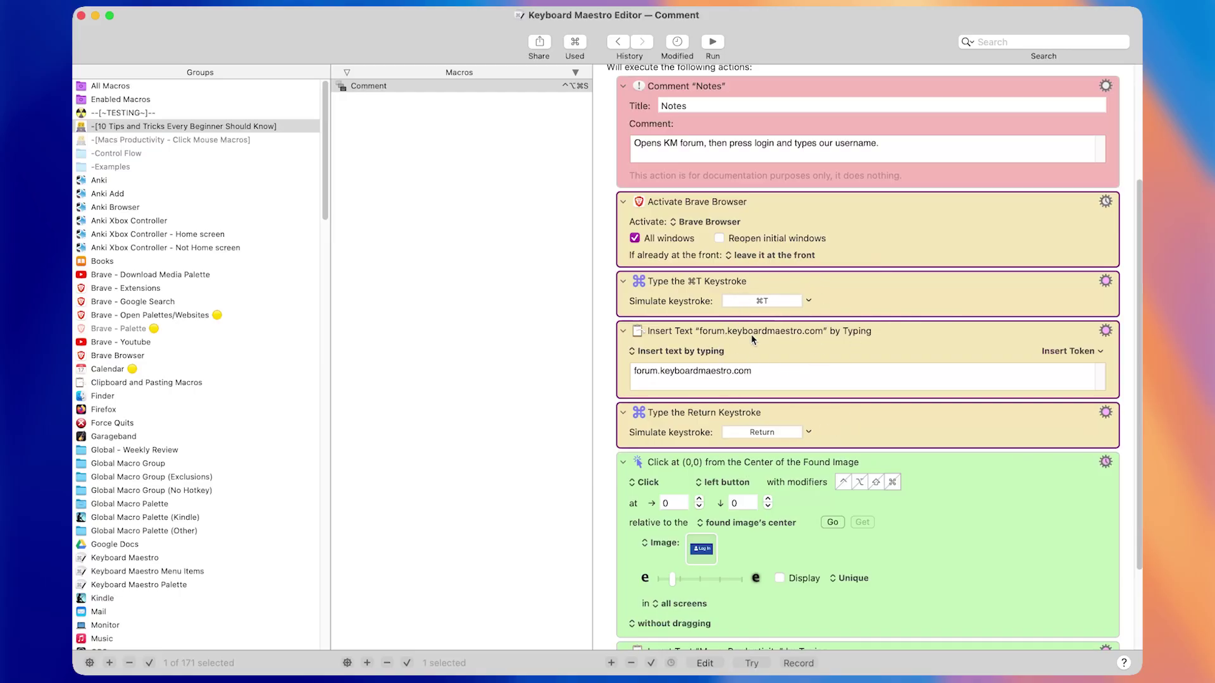
scroll(885, 411, down, 3)
click(912, 516)
shift+click(910, 543)
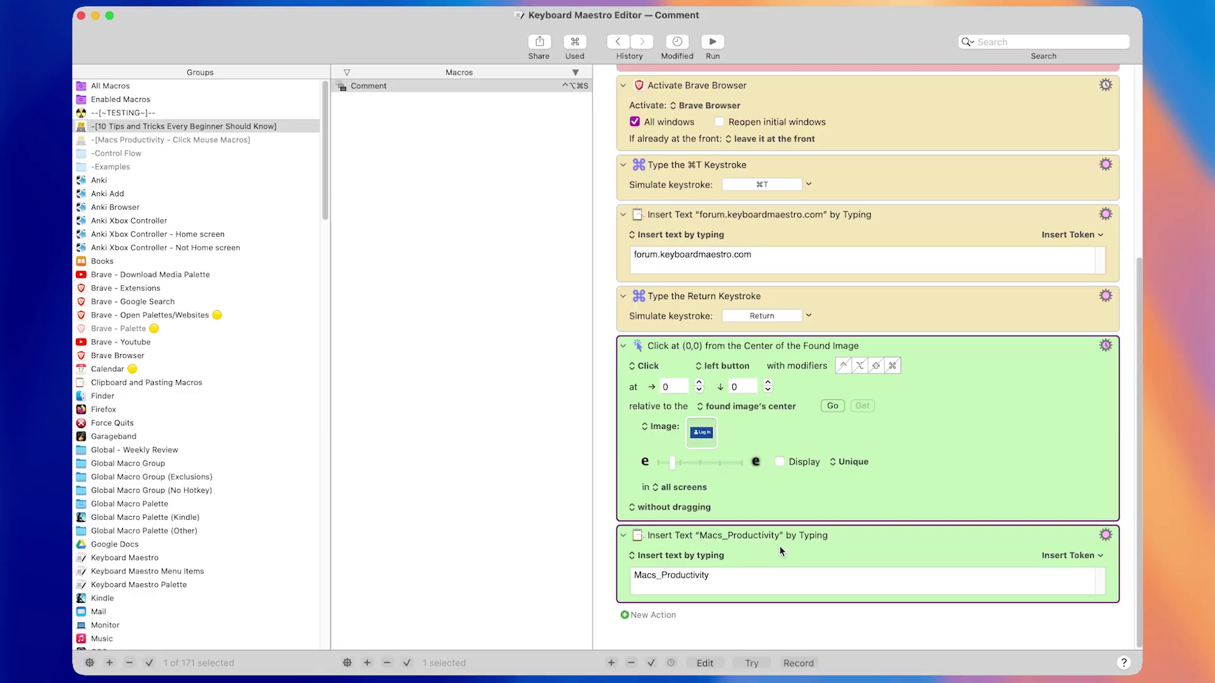
scroll(779, 545, up, 5)
click(913, 330)
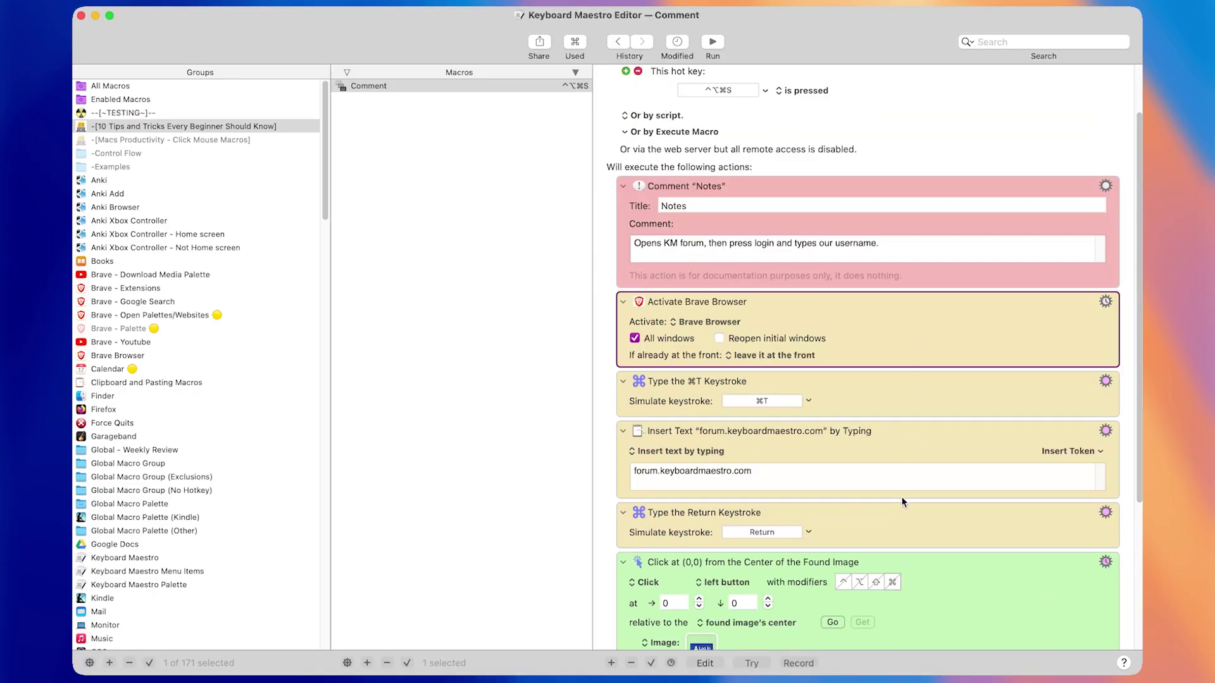
shift+click(899, 501)
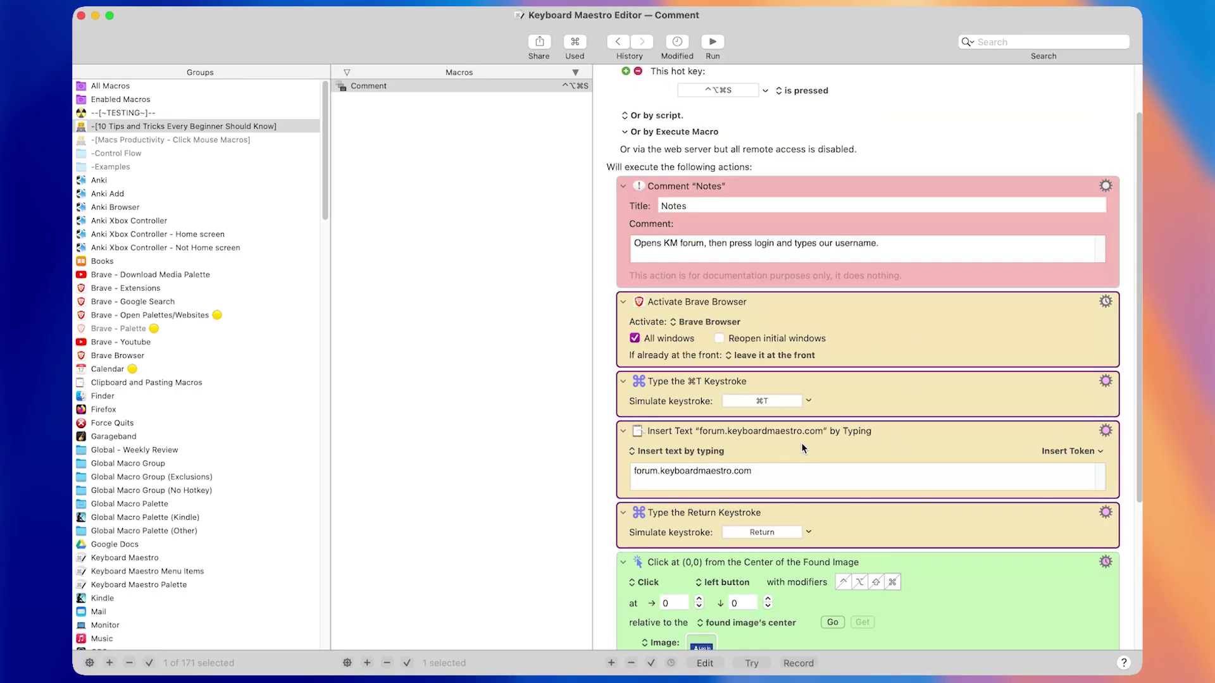
scroll(801, 443, down, 4)
click(905, 465)
shift+click(905, 548)
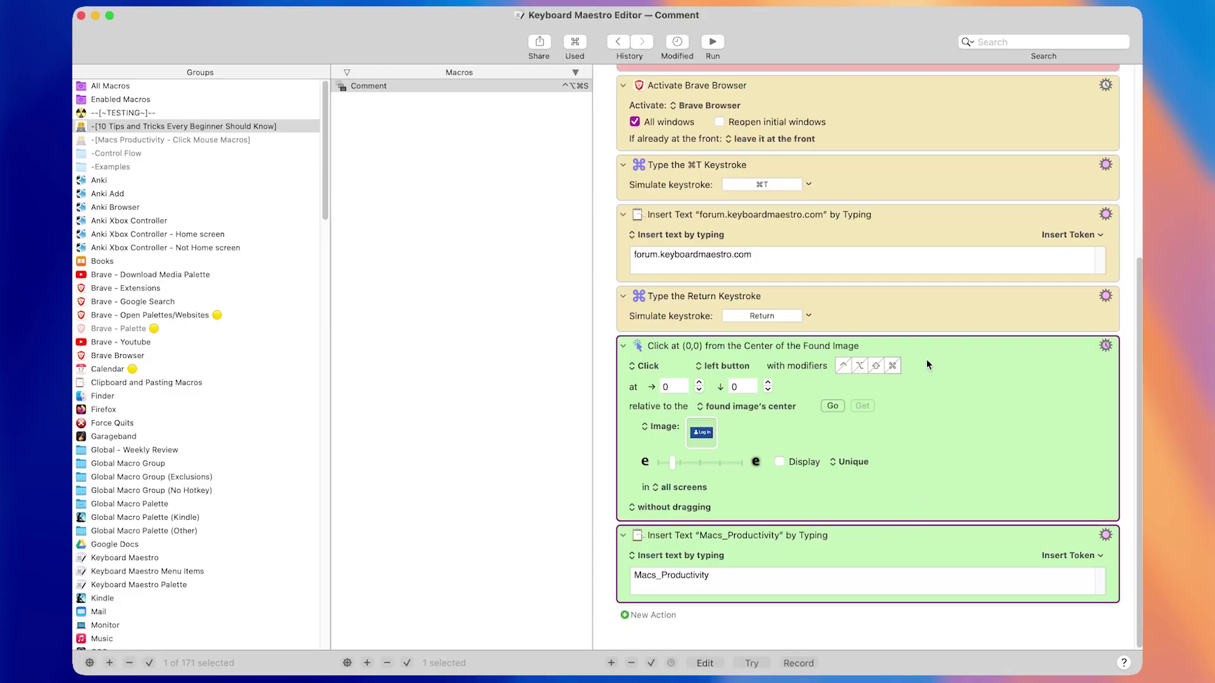
Reselect the four yellow actions for review, and place the cursor at the end of the Notes comment text
scroll(905, 448, up, 2)
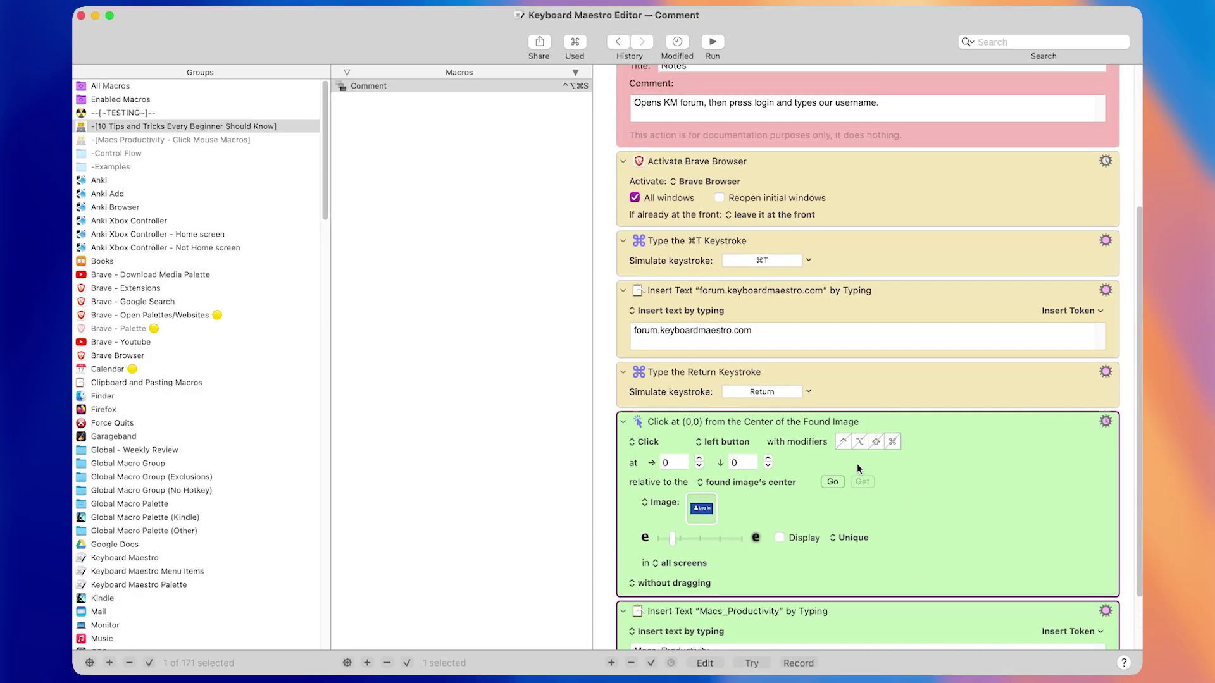
click(895, 408)
shift+click(924, 204)
scroll(922, 202, up, 3)
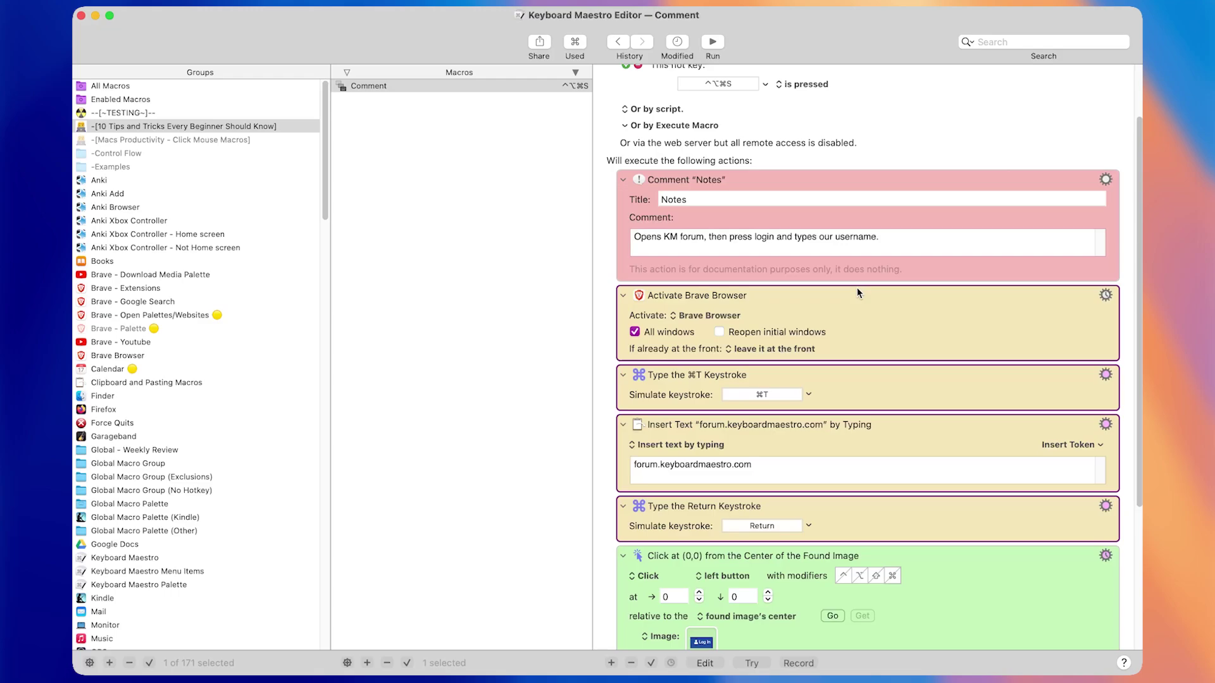
scroll(857, 289, up, 1)
click(860, 284)
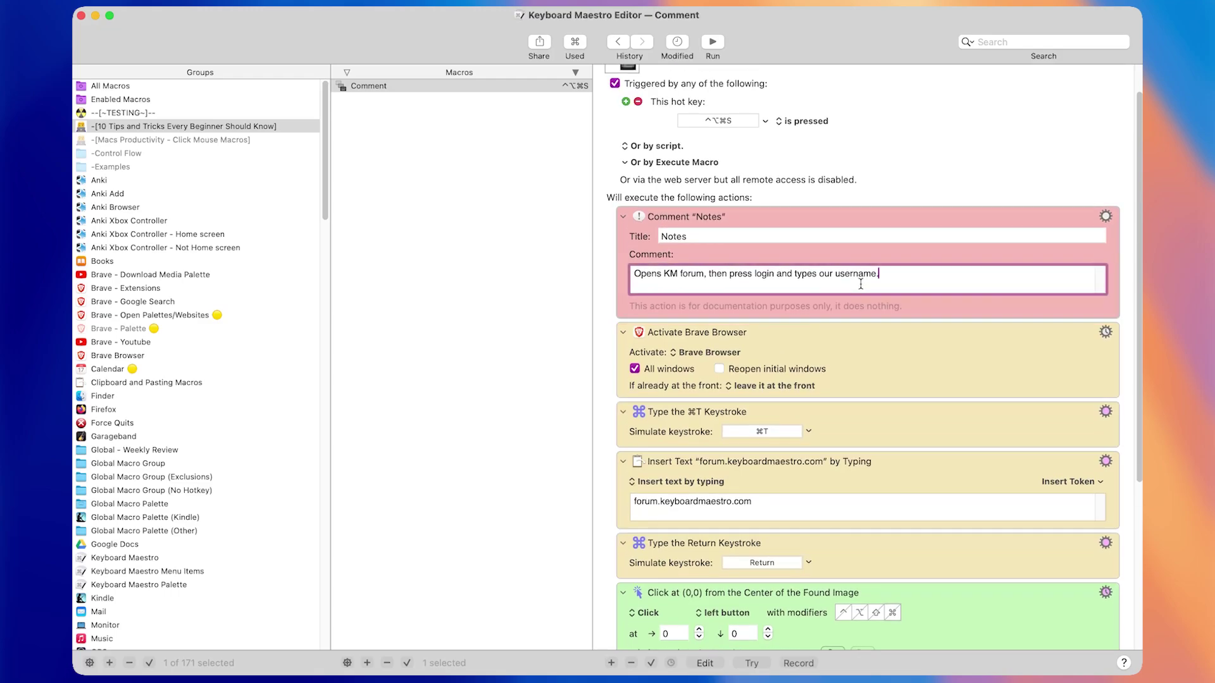